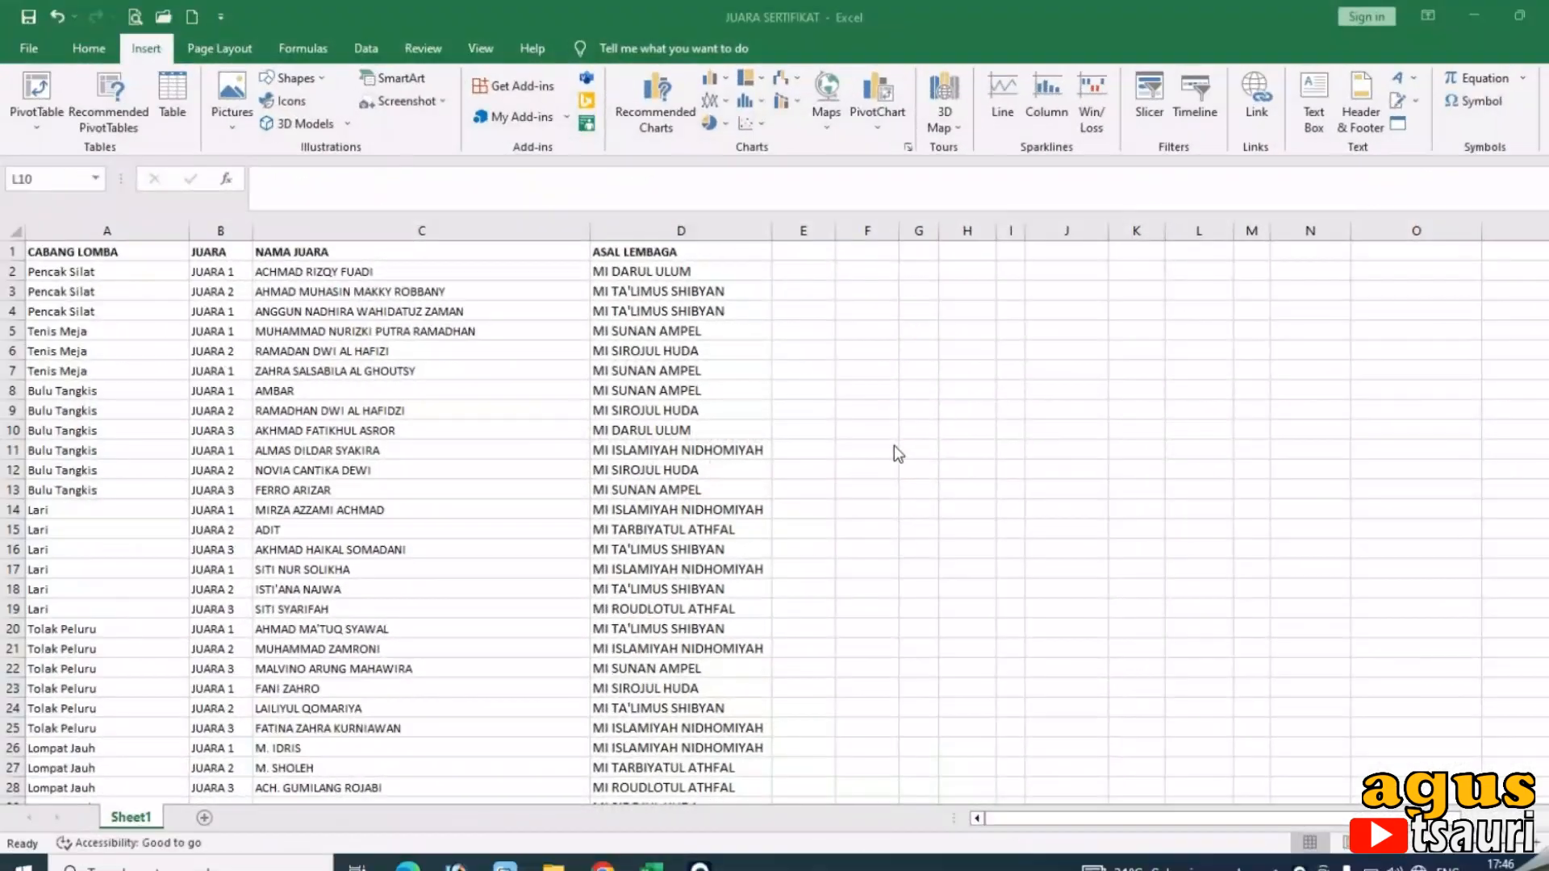
# Step: Look through the whole winners list down to row 114, including its CABANG LOMBA, JUARA, NAMA JUARA and ASAL LEMBAGA columns
pyautogui.scroll(-9, 508, 654)
pyautogui.scroll(-10, 508, 653)
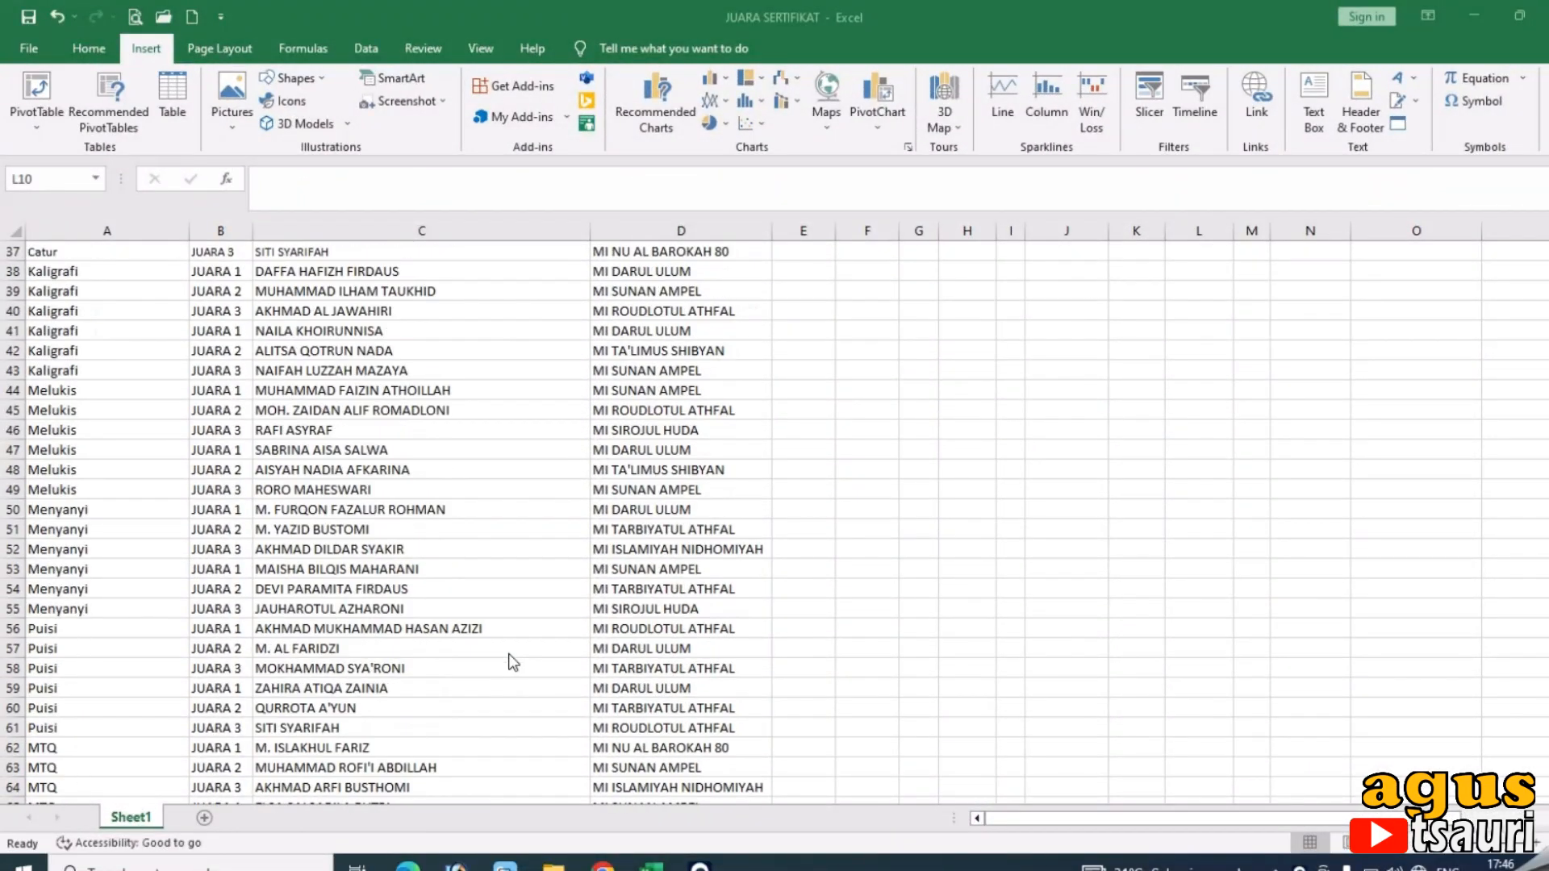
pyautogui.scroll(-8, 508, 653)
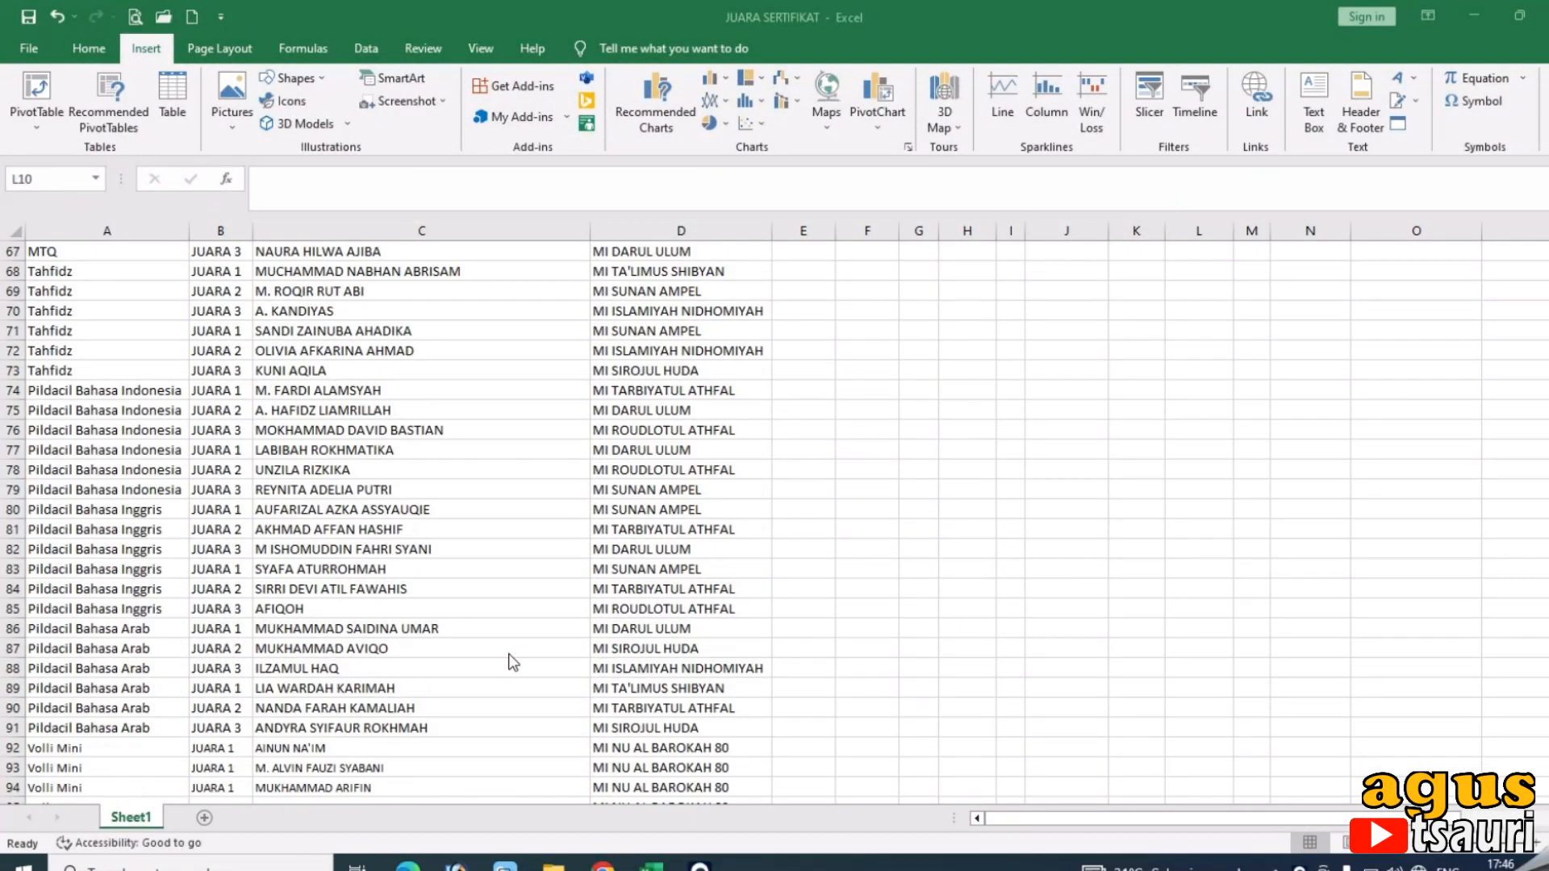
pyautogui.scroll(-4, 508, 653)
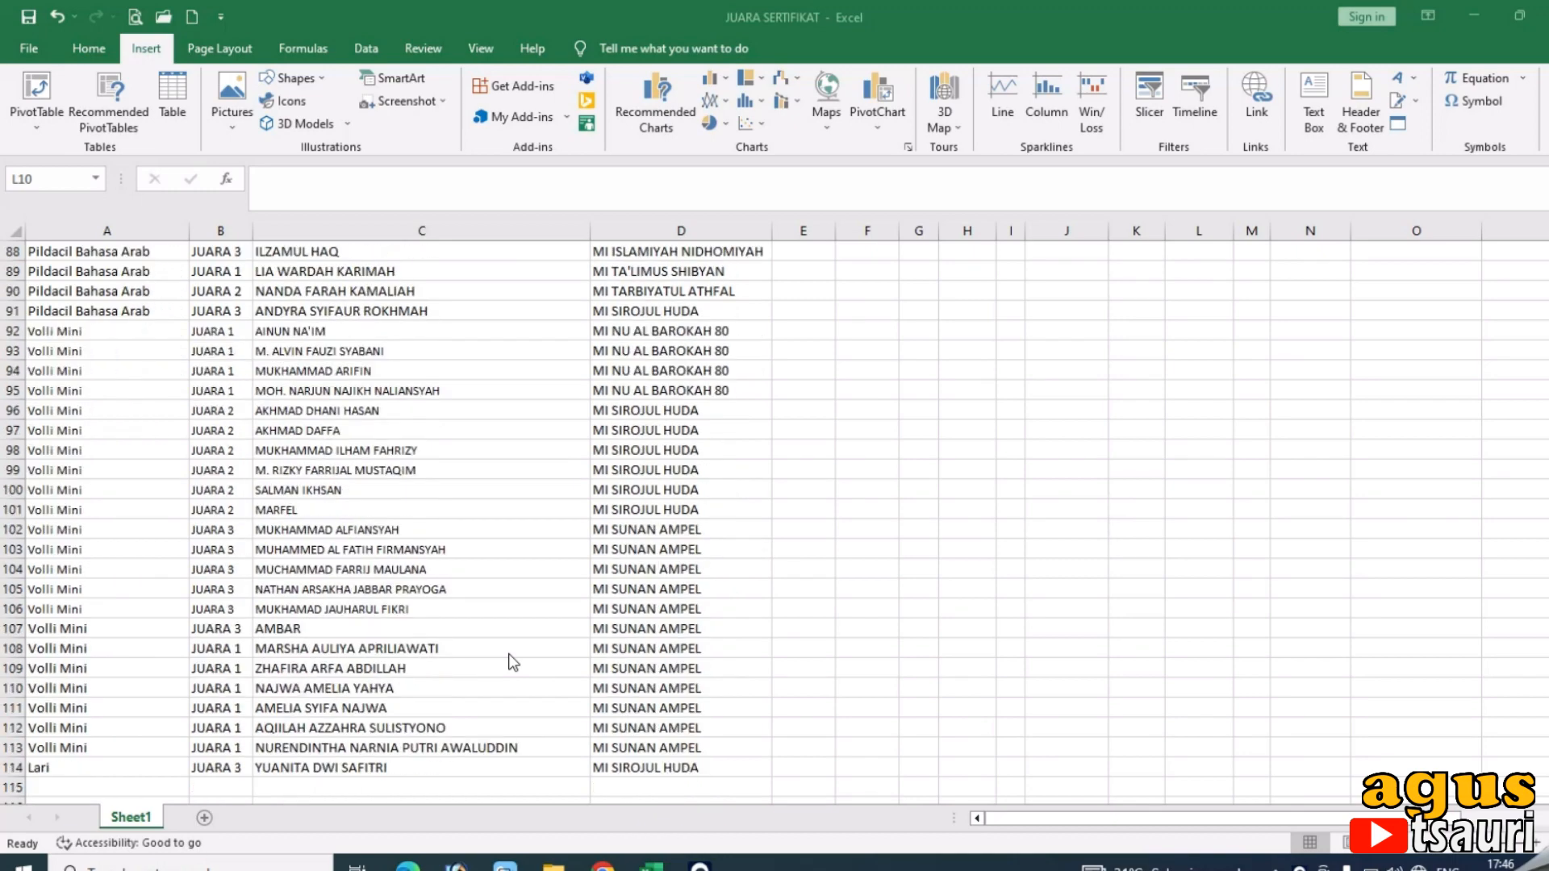
pyautogui.scroll(3, 373, 738)
pyautogui.scroll(20, 372, 733)
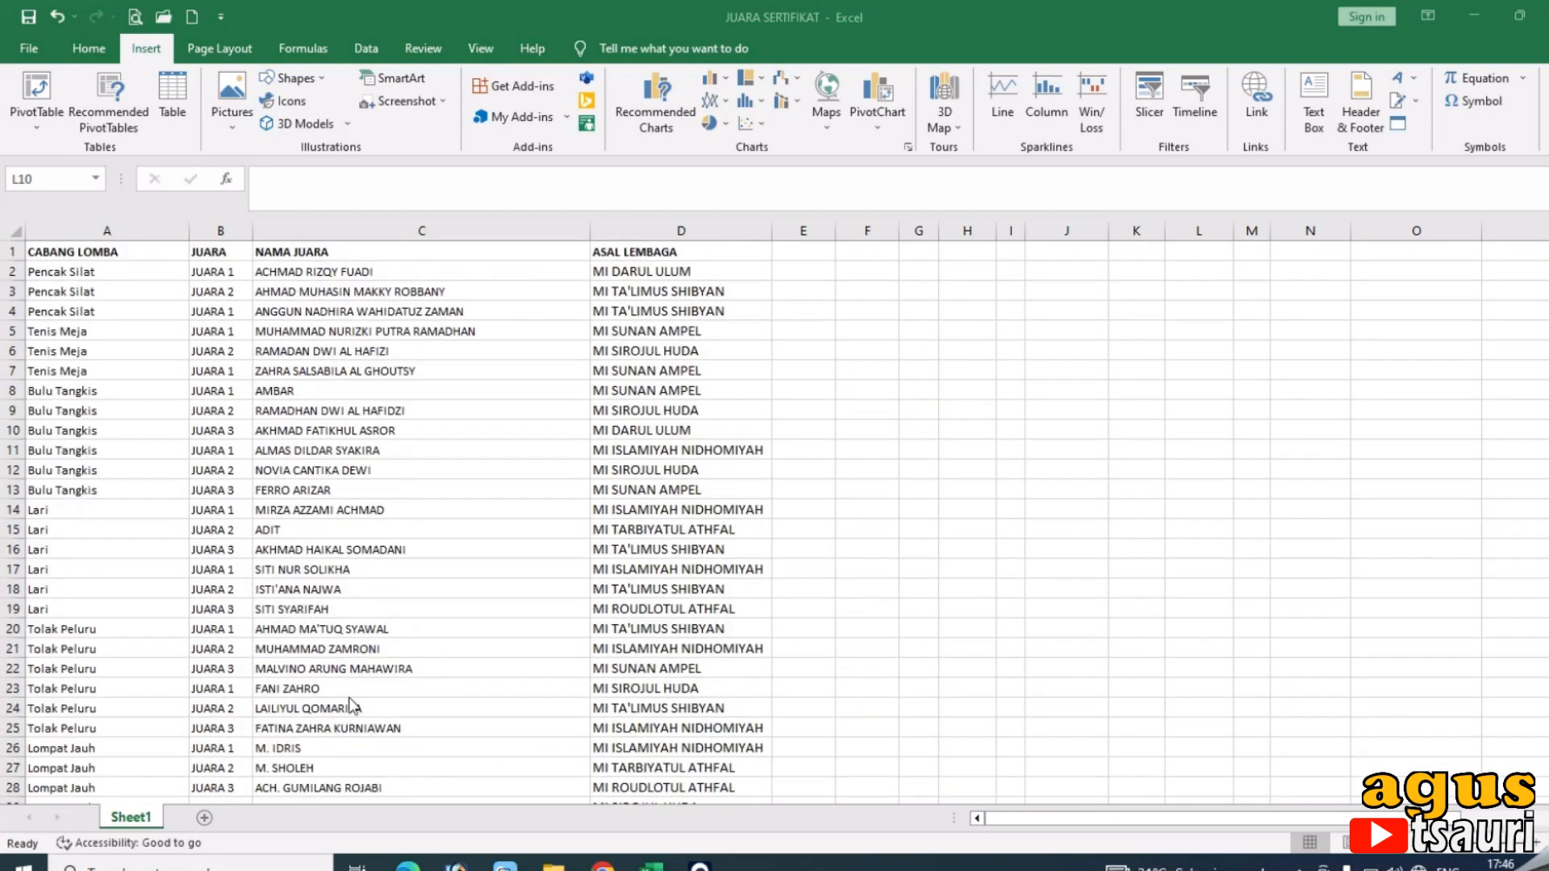
pyautogui.click(114, 271)
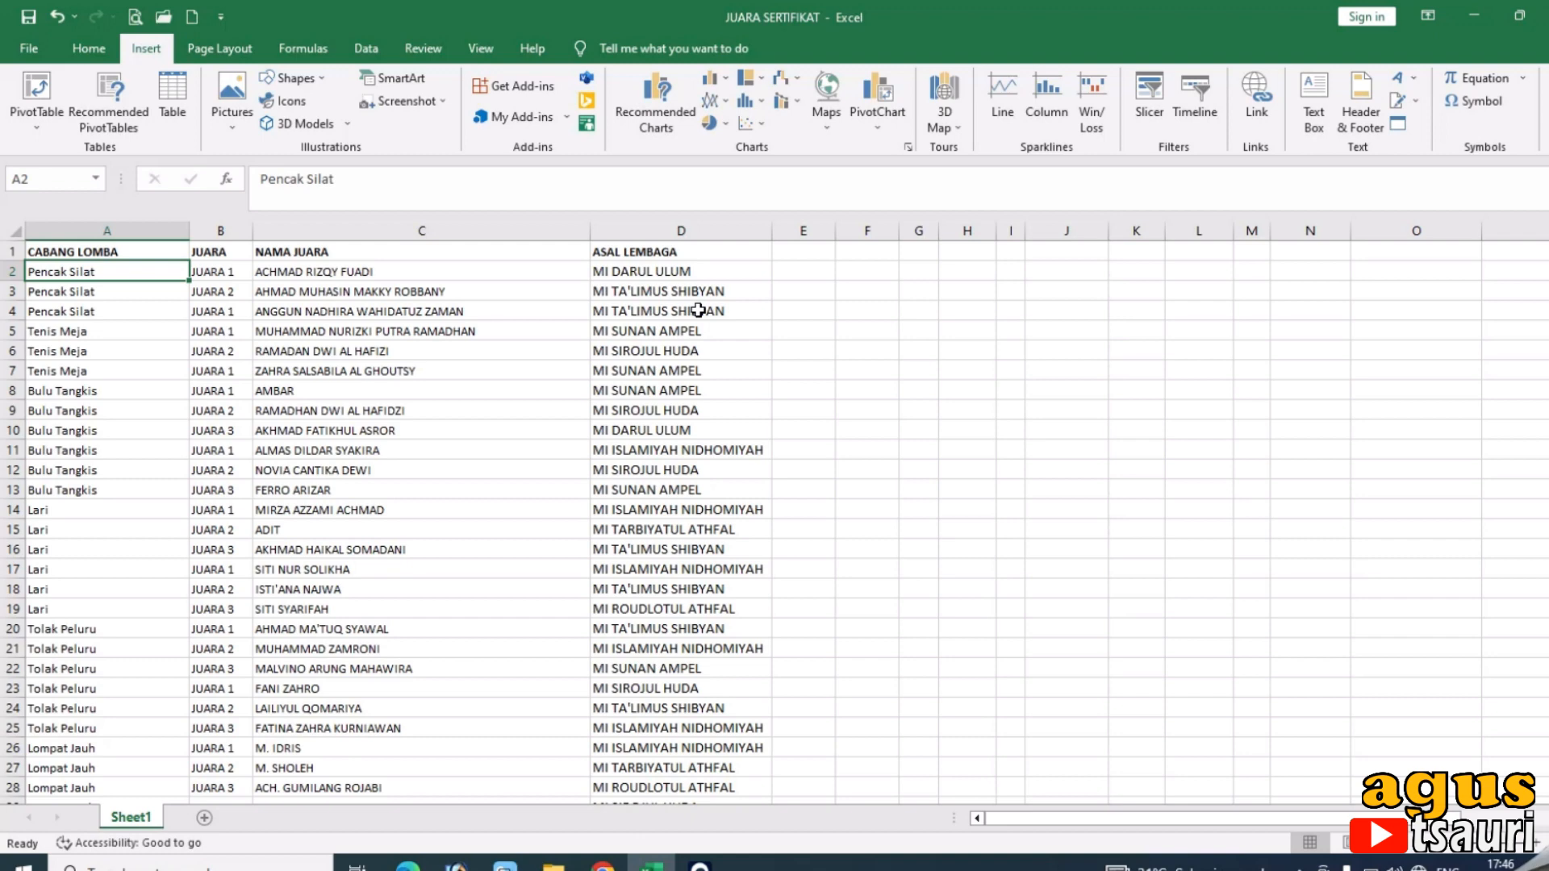
pyautogui.click(77, 55)
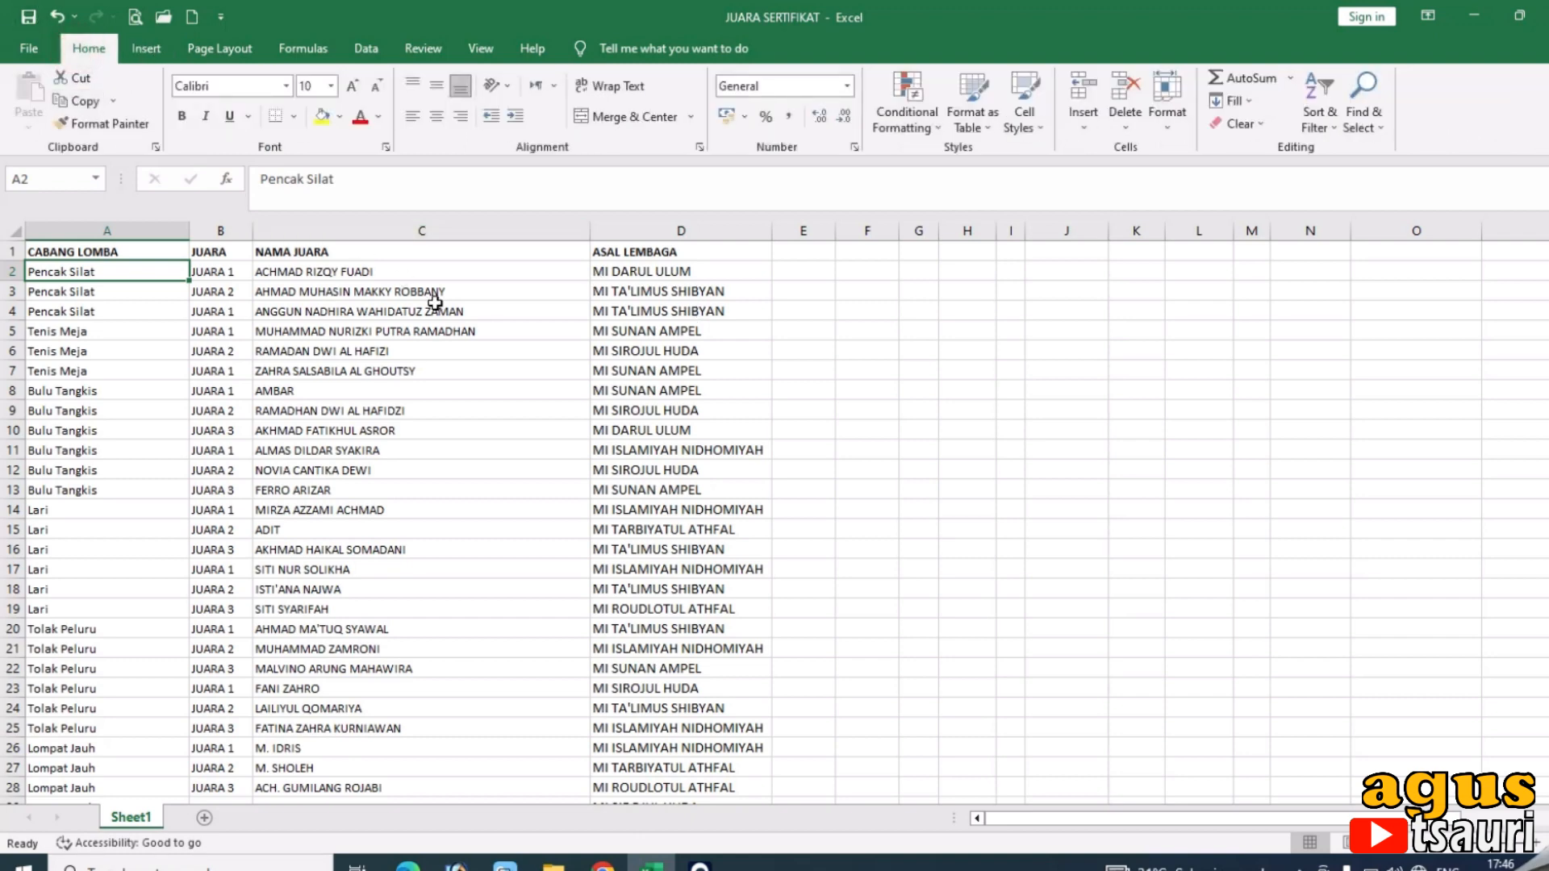
pyautogui.click(1112, 359)
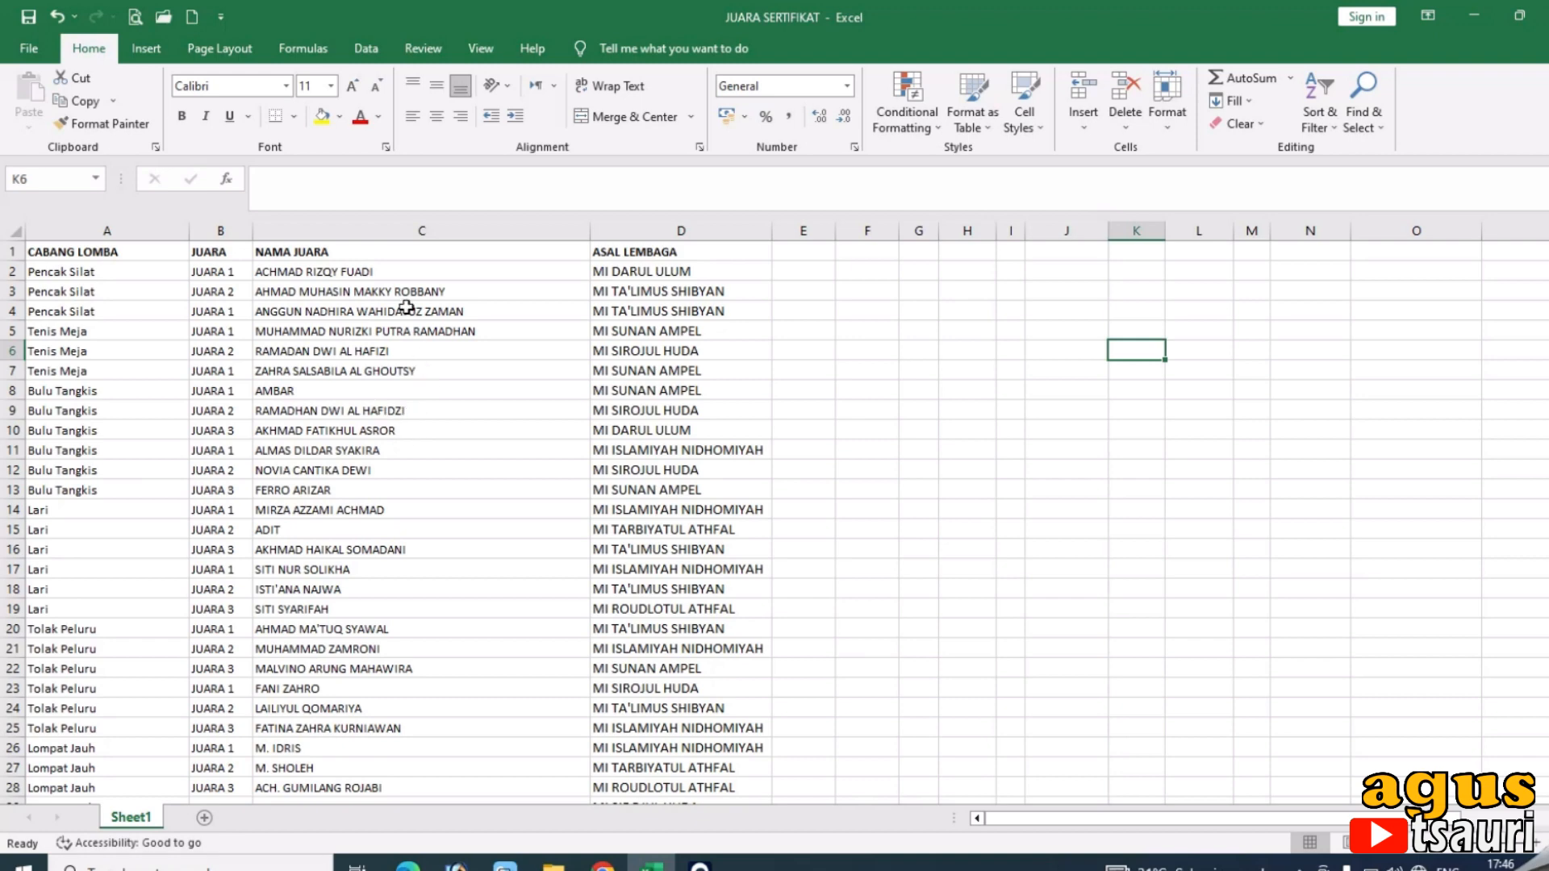
pyautogui.click(732, 297)
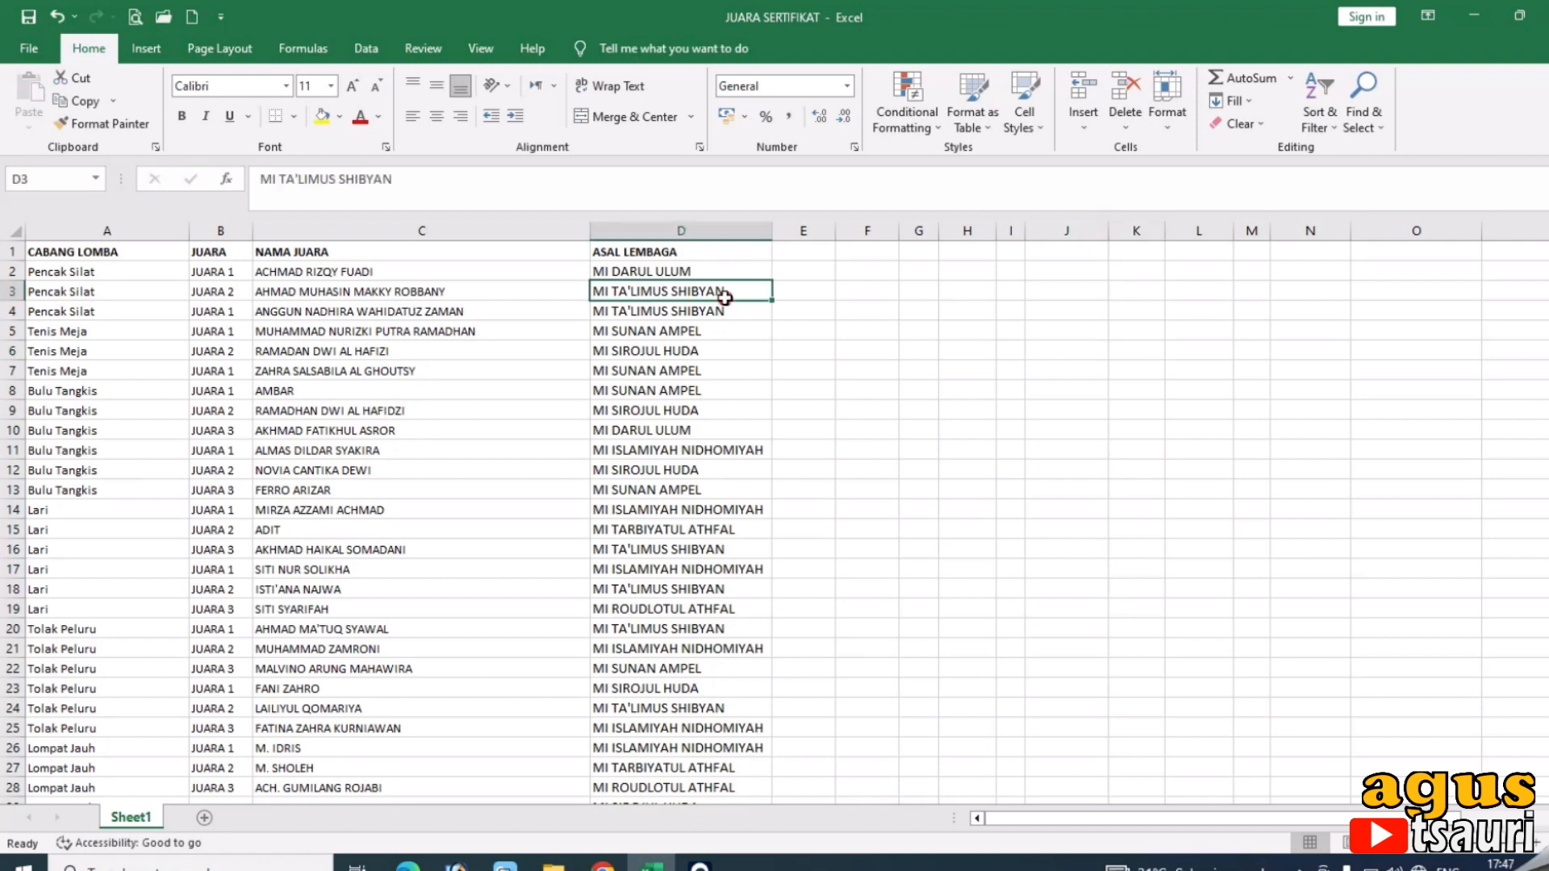
pyautogui.click(935, 331)
pyautogui.scroll(-1, 649, 629)
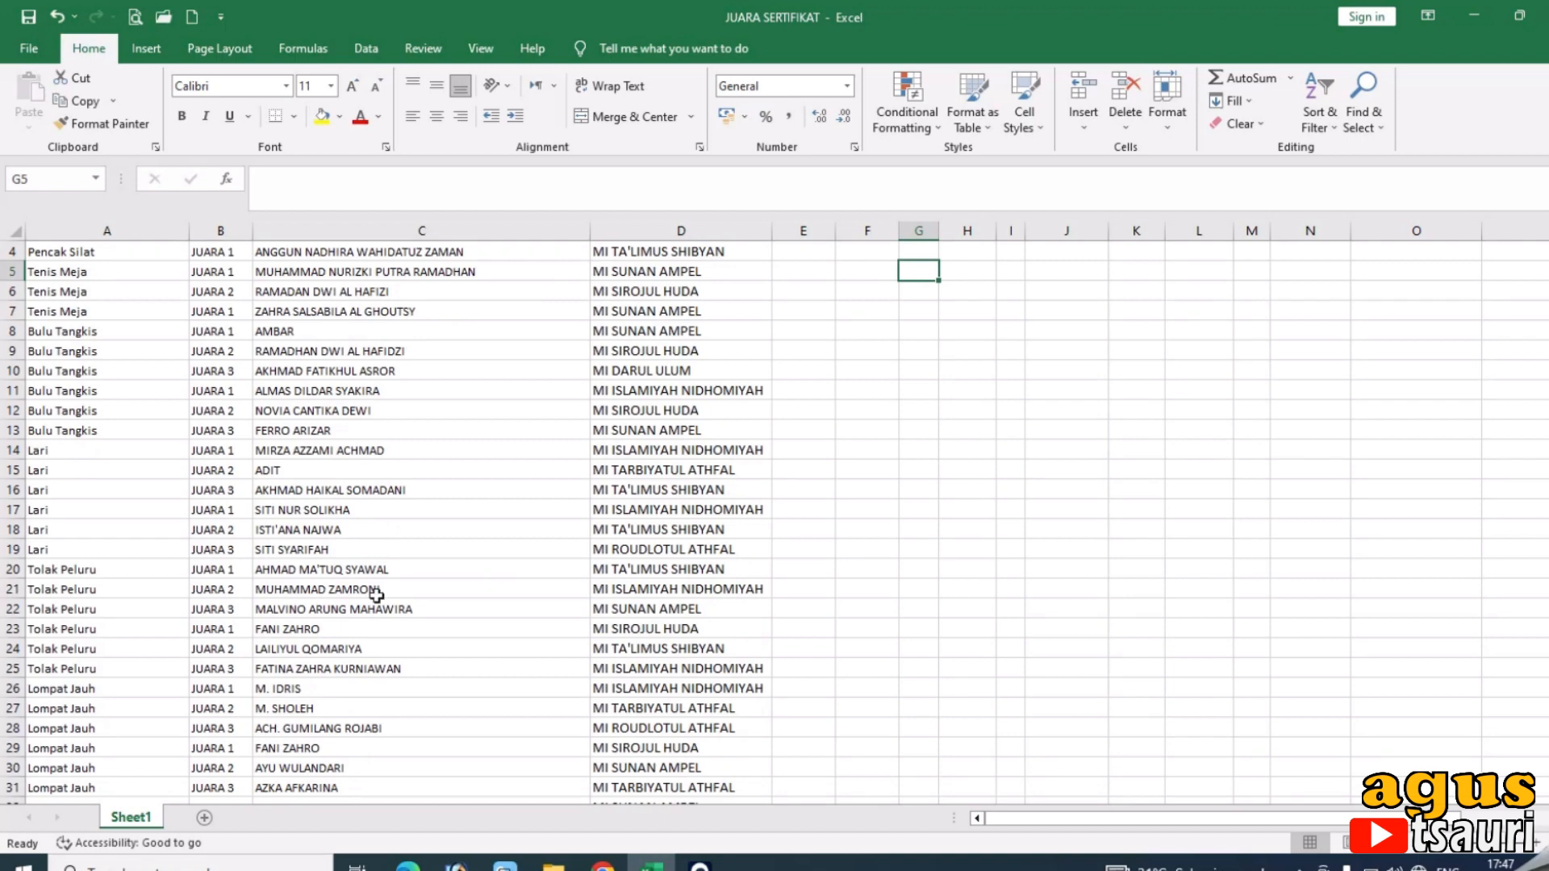
pyautogui.scroll(1, 491, 444)
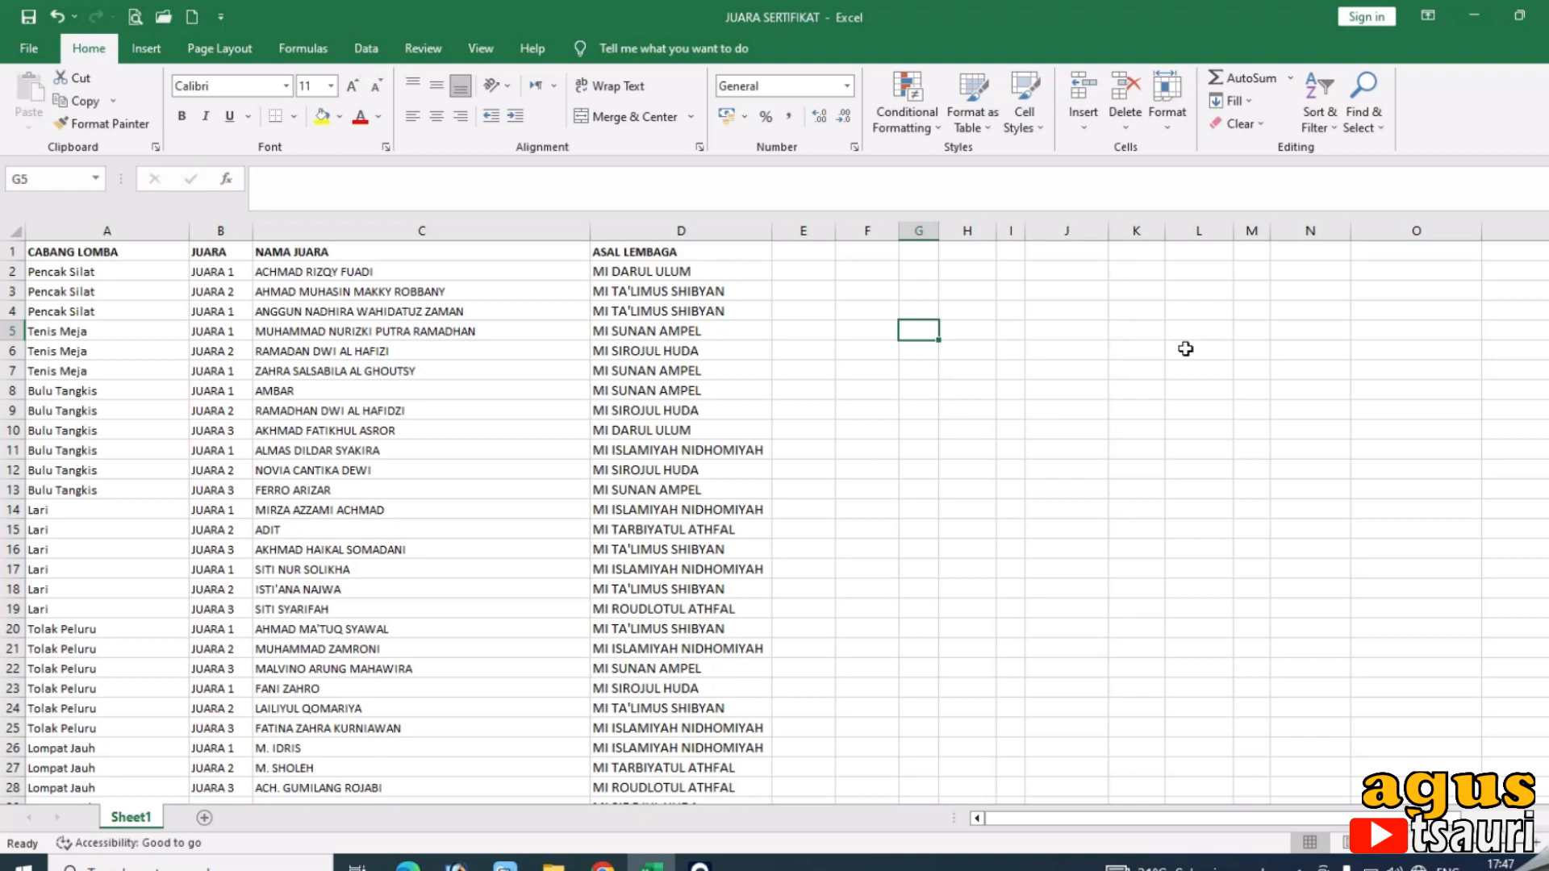
pyautogui.click(963, 377)
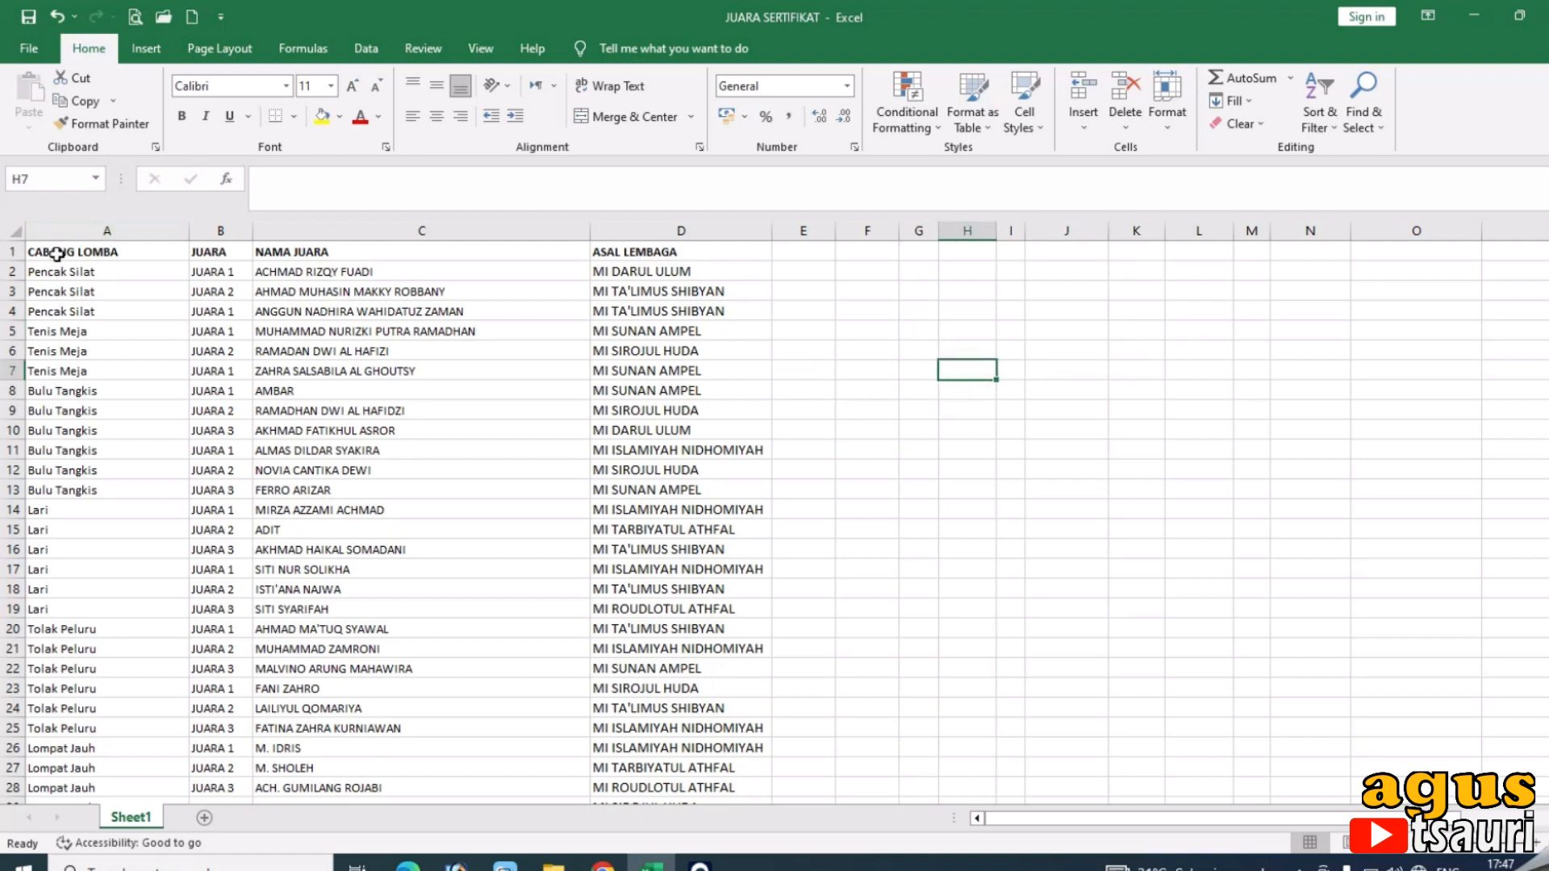
# Step: Add filters to the header row A1:D1 of the winners list
pyautogui.moveTo(56, 254); pyautogui.dragTo(710, 251)
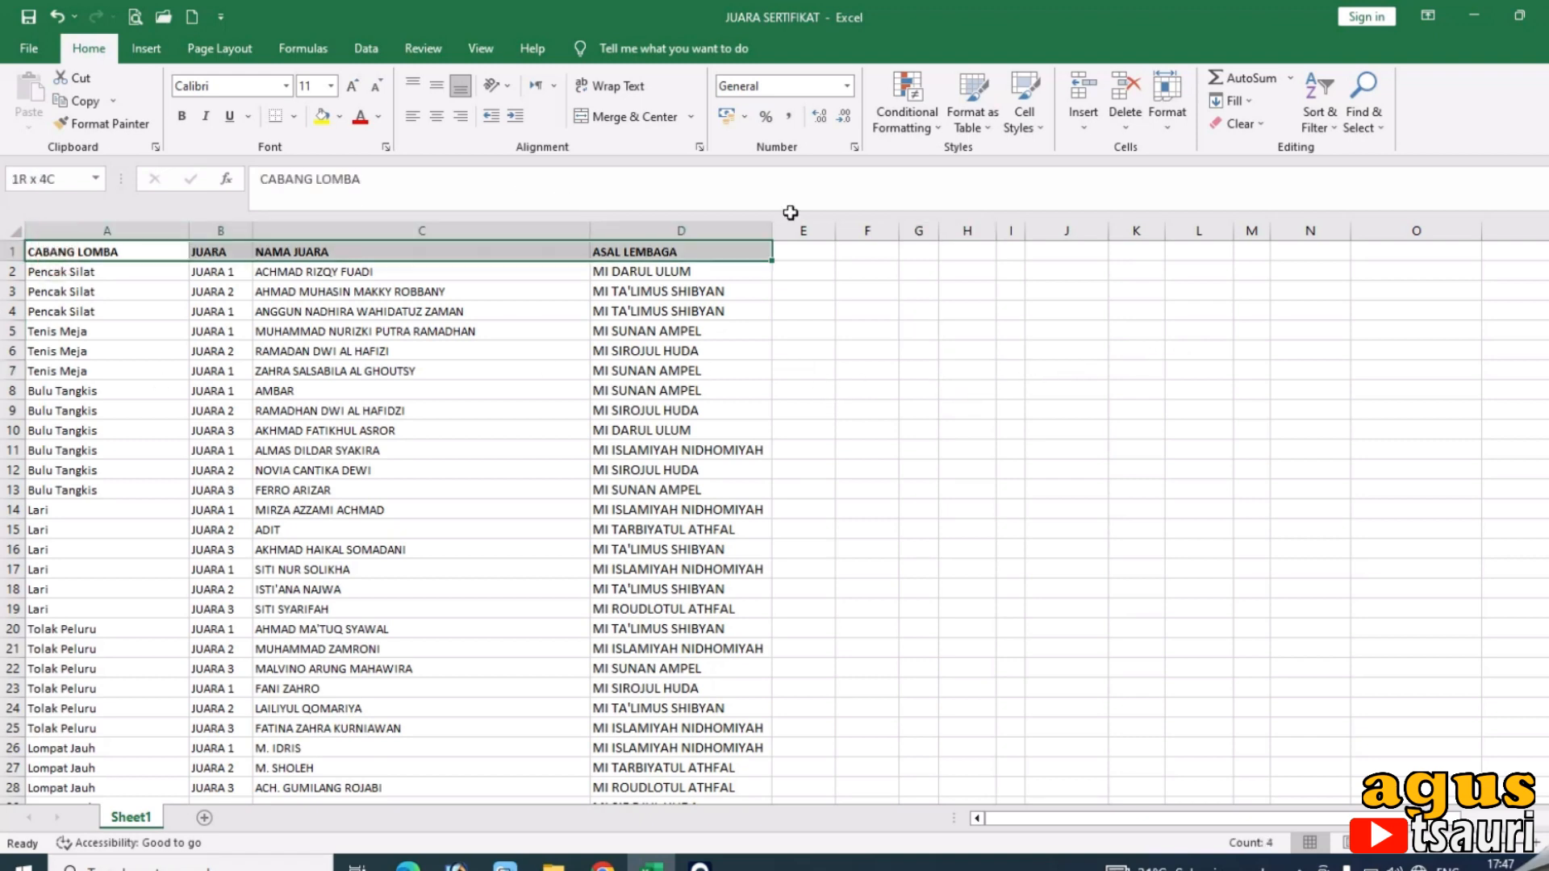
pyautogui.click(1323, 91)
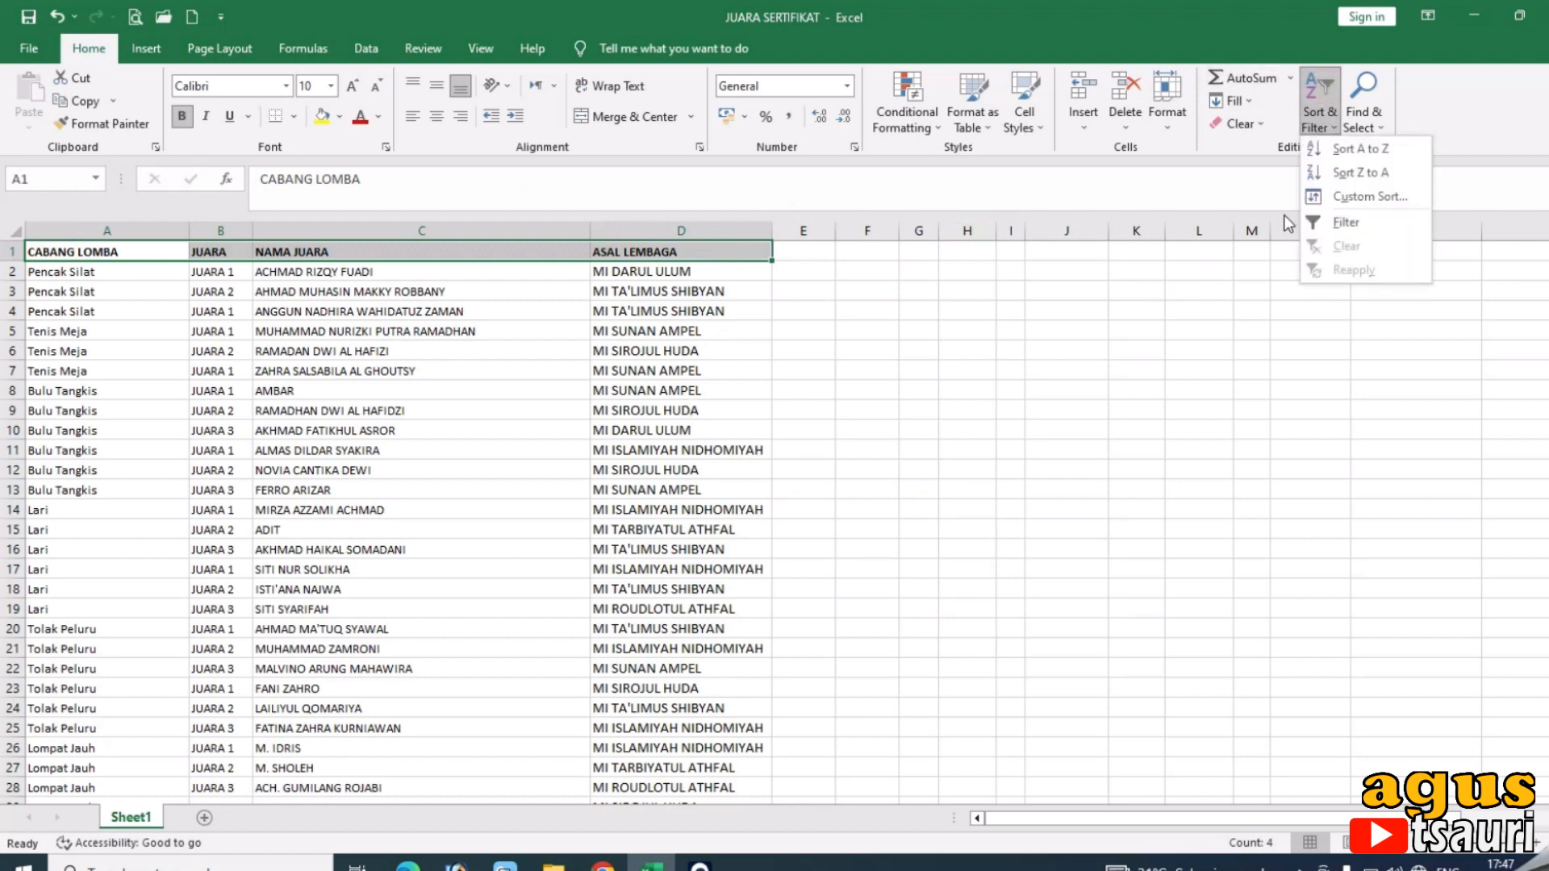
pyautogui.click(1346, 222)
pyautogui.click(387, 436)
# Step: Filter the CABANG LOMBA column to show only Bulu Tangkis
pyautogui.click(179, 251)
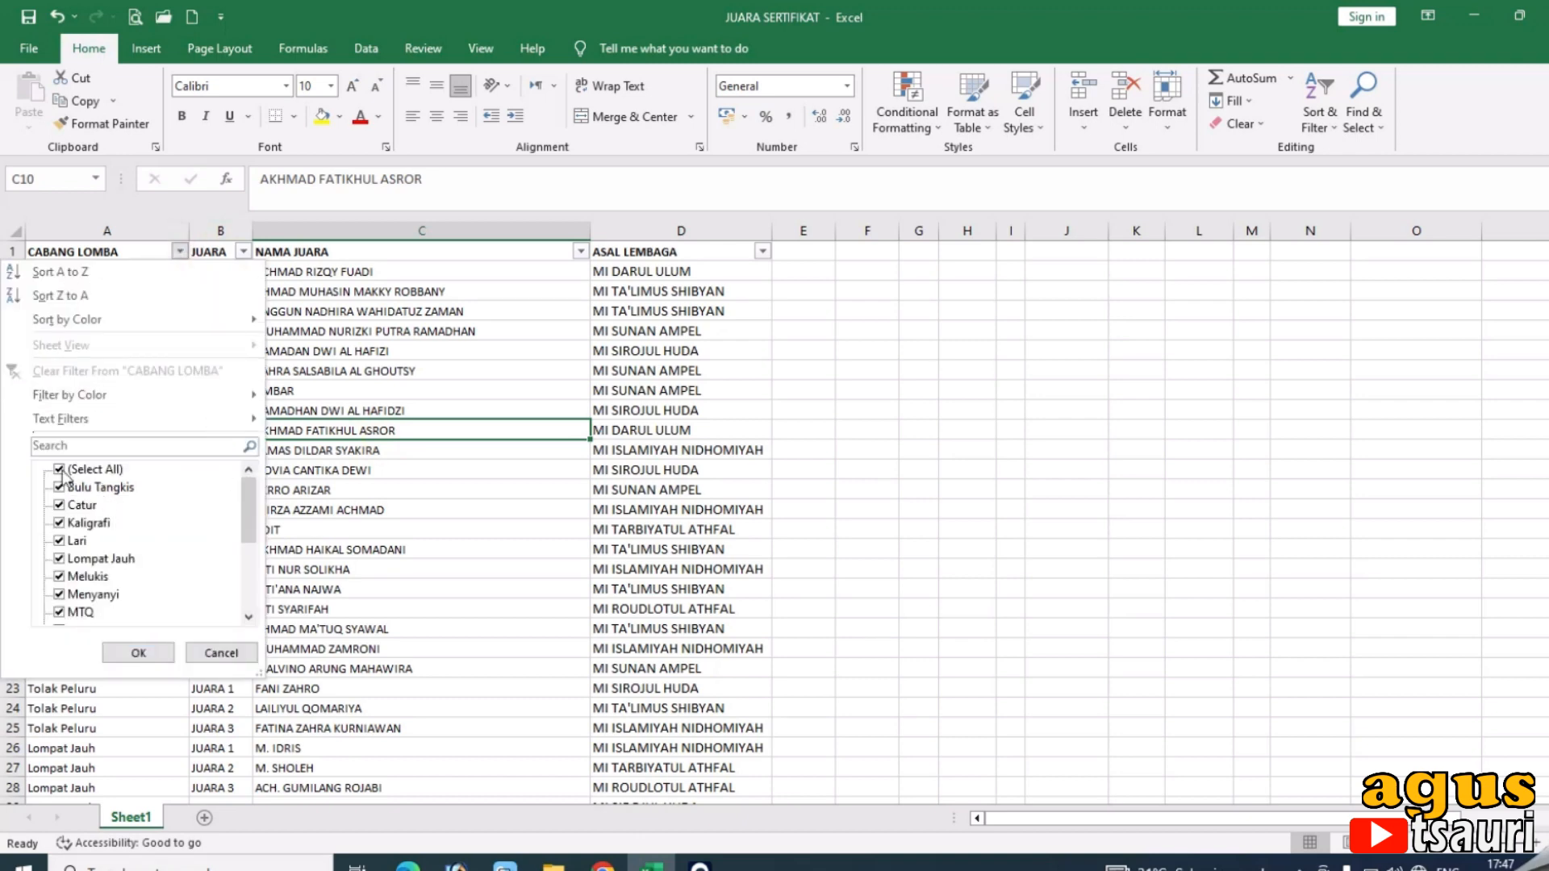
pyautogui.click(61, 471)
pyautogui.click(60, 487)
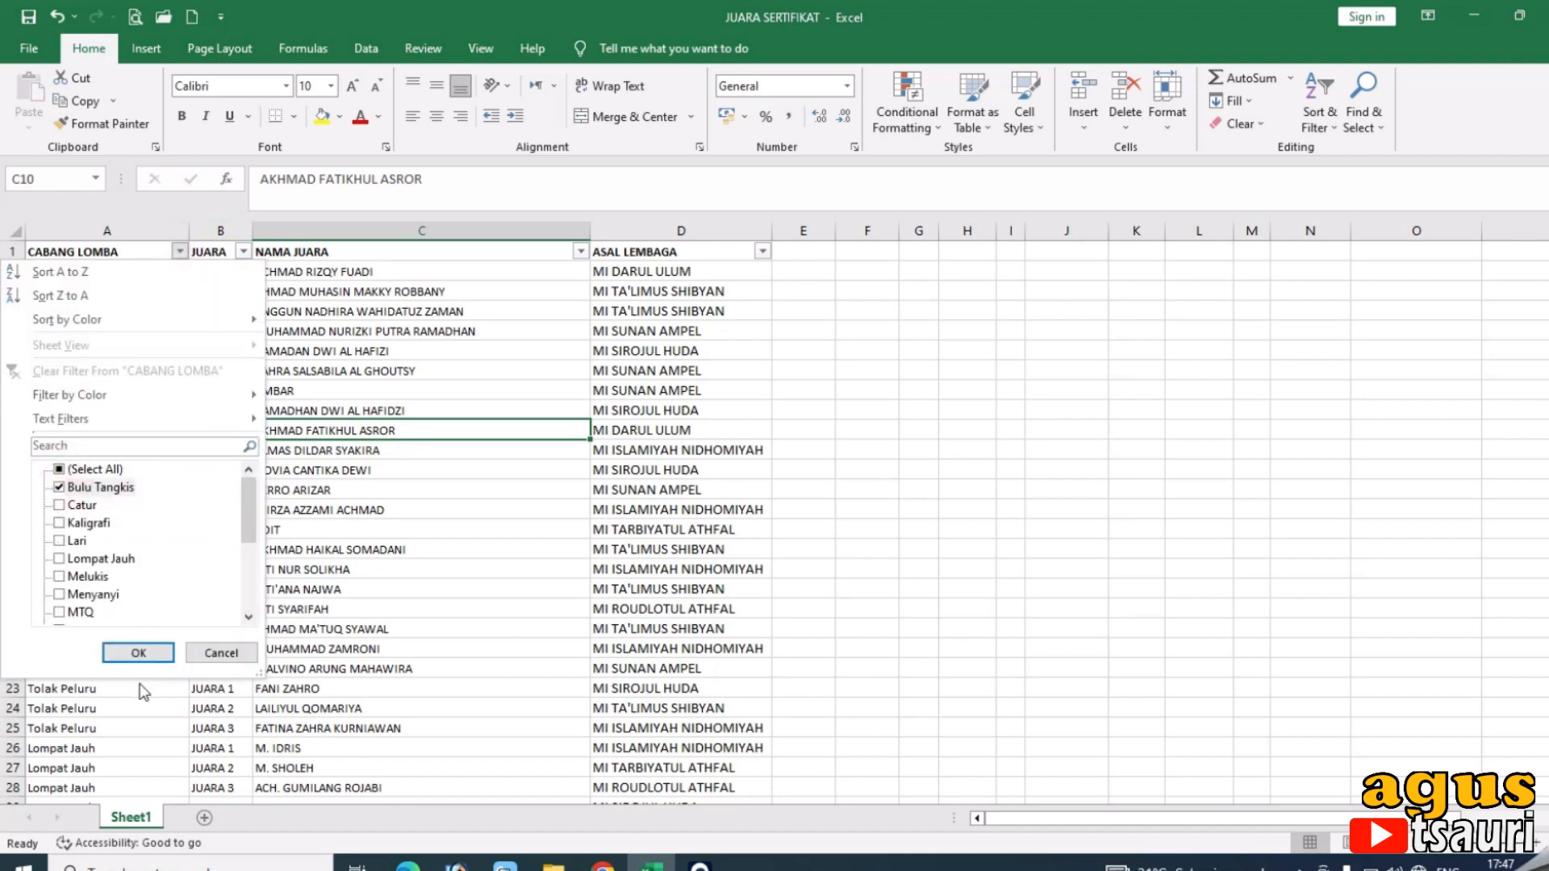
pyautogui.click(139, 653)
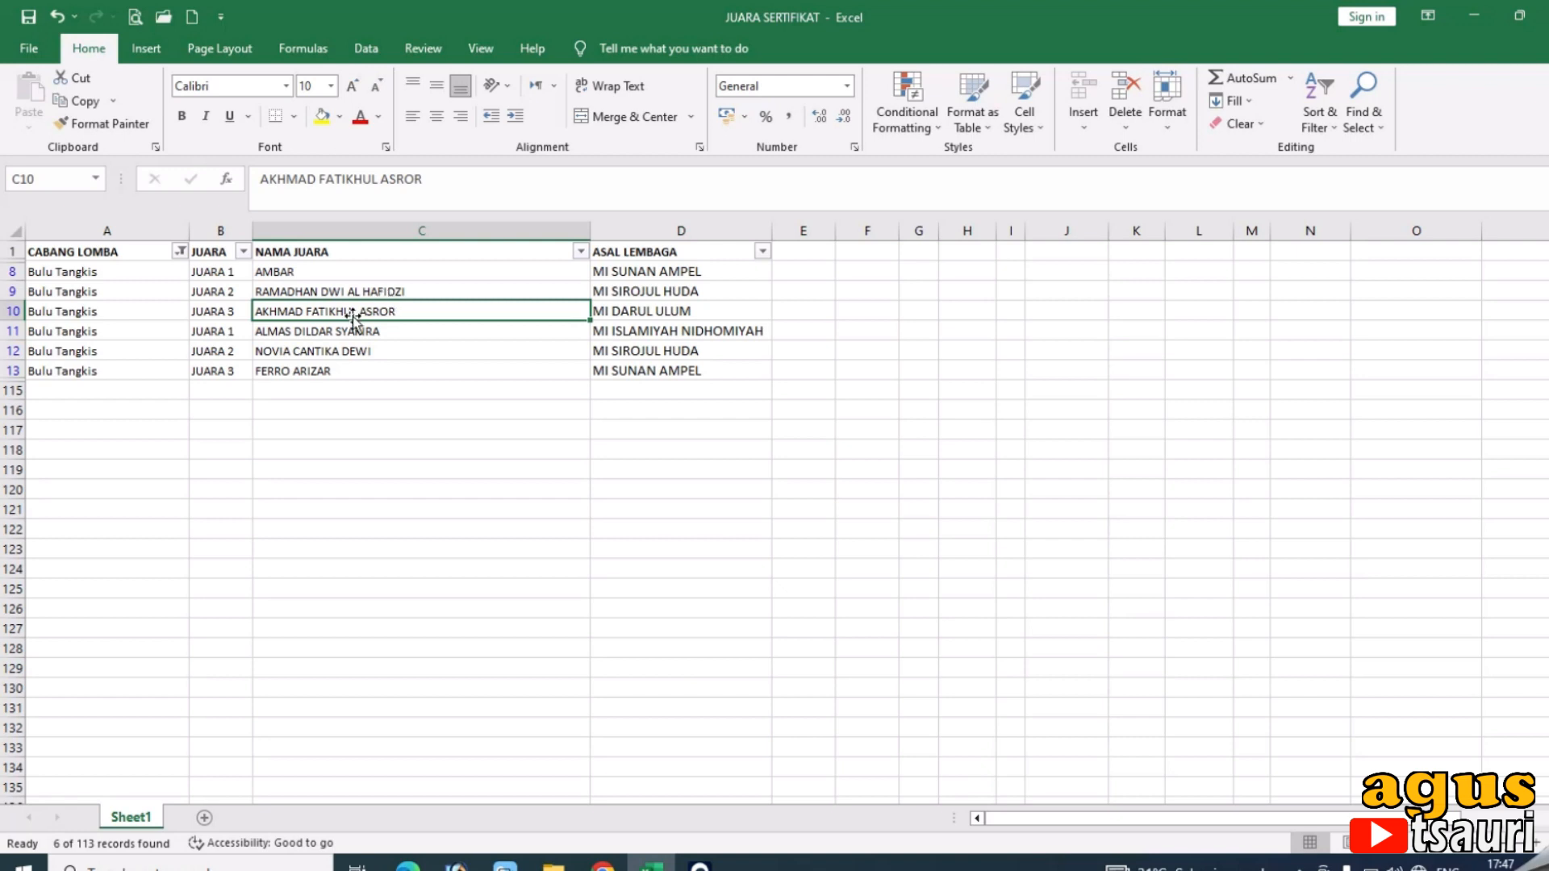
pyautogui.click(179, 251)
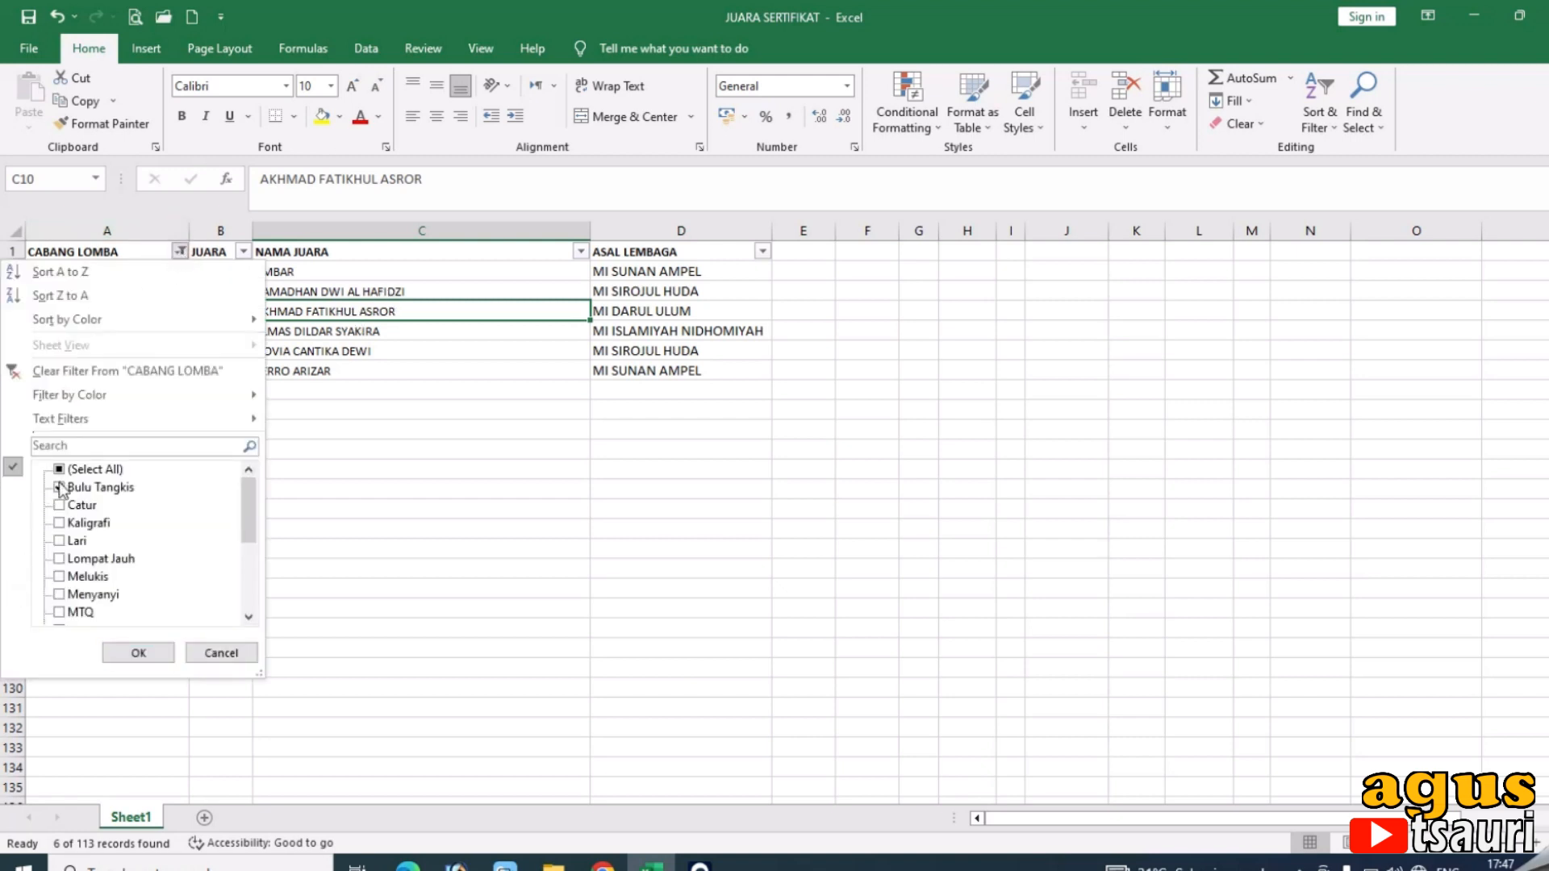
pyautogui.click(216, 650)
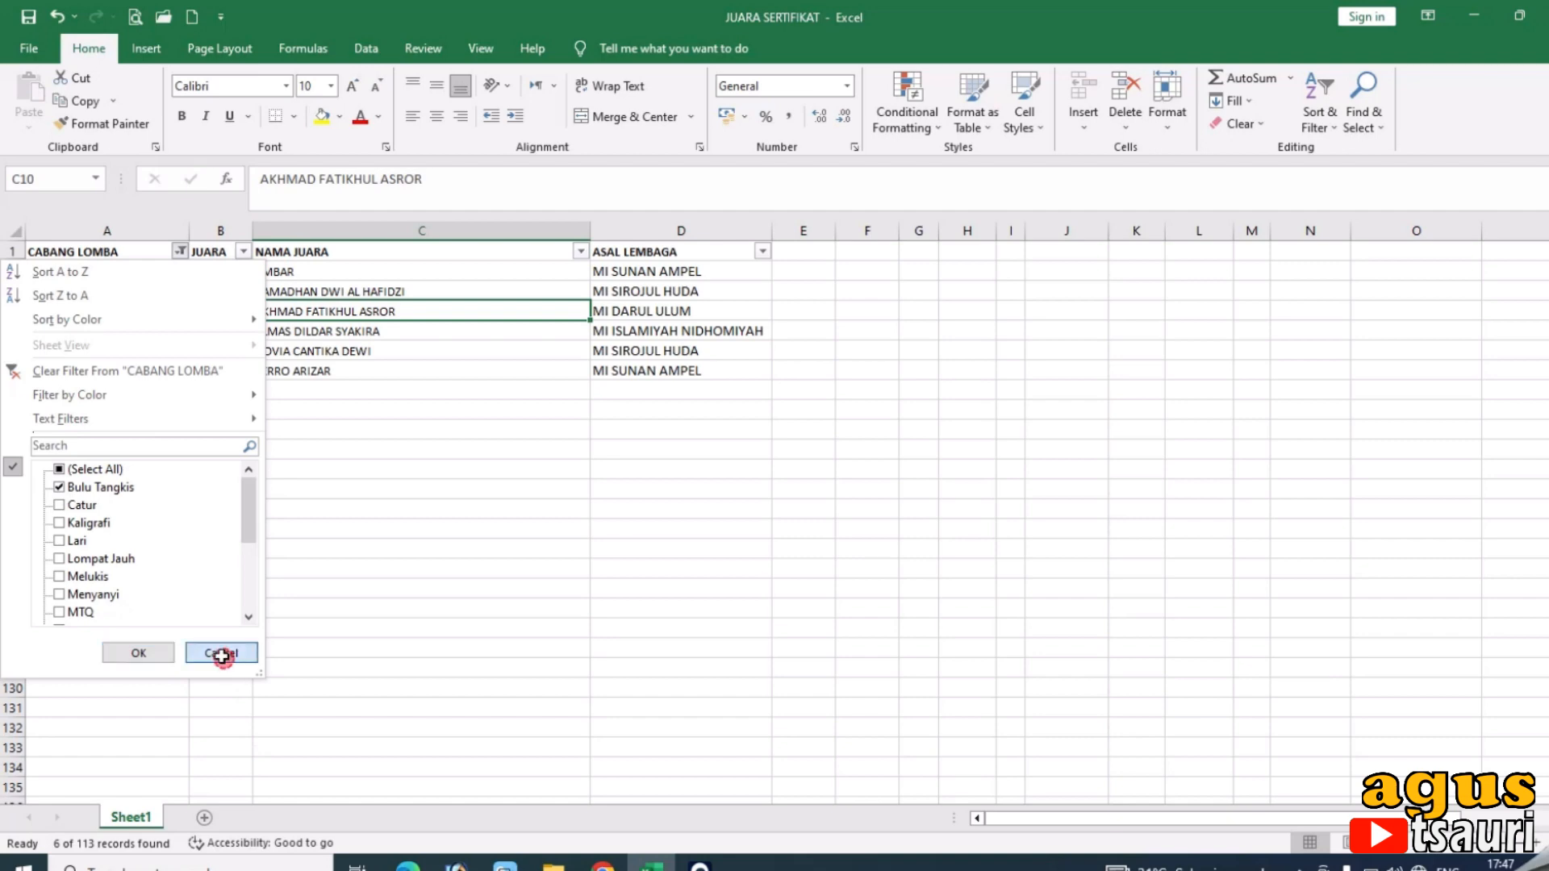
pyautogui.click(642, 492)
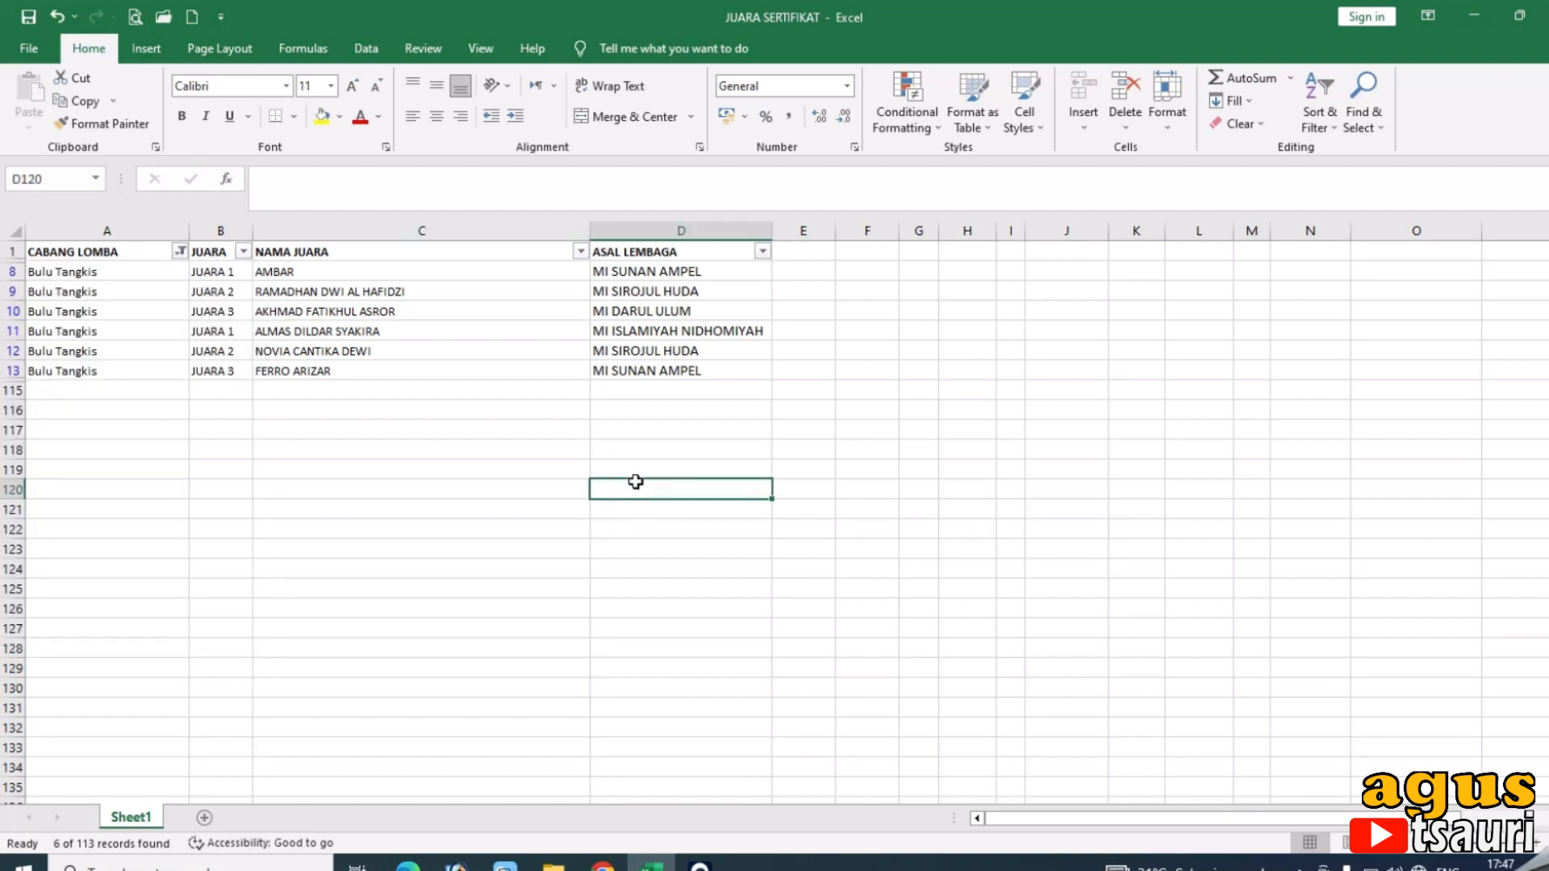
# Step: Undo the Bulu Tangkis filter and the filters added to the header row
pyautogui.hotkey('ctrl', 'z')
pyautogui.scroll(20, 704, 513)
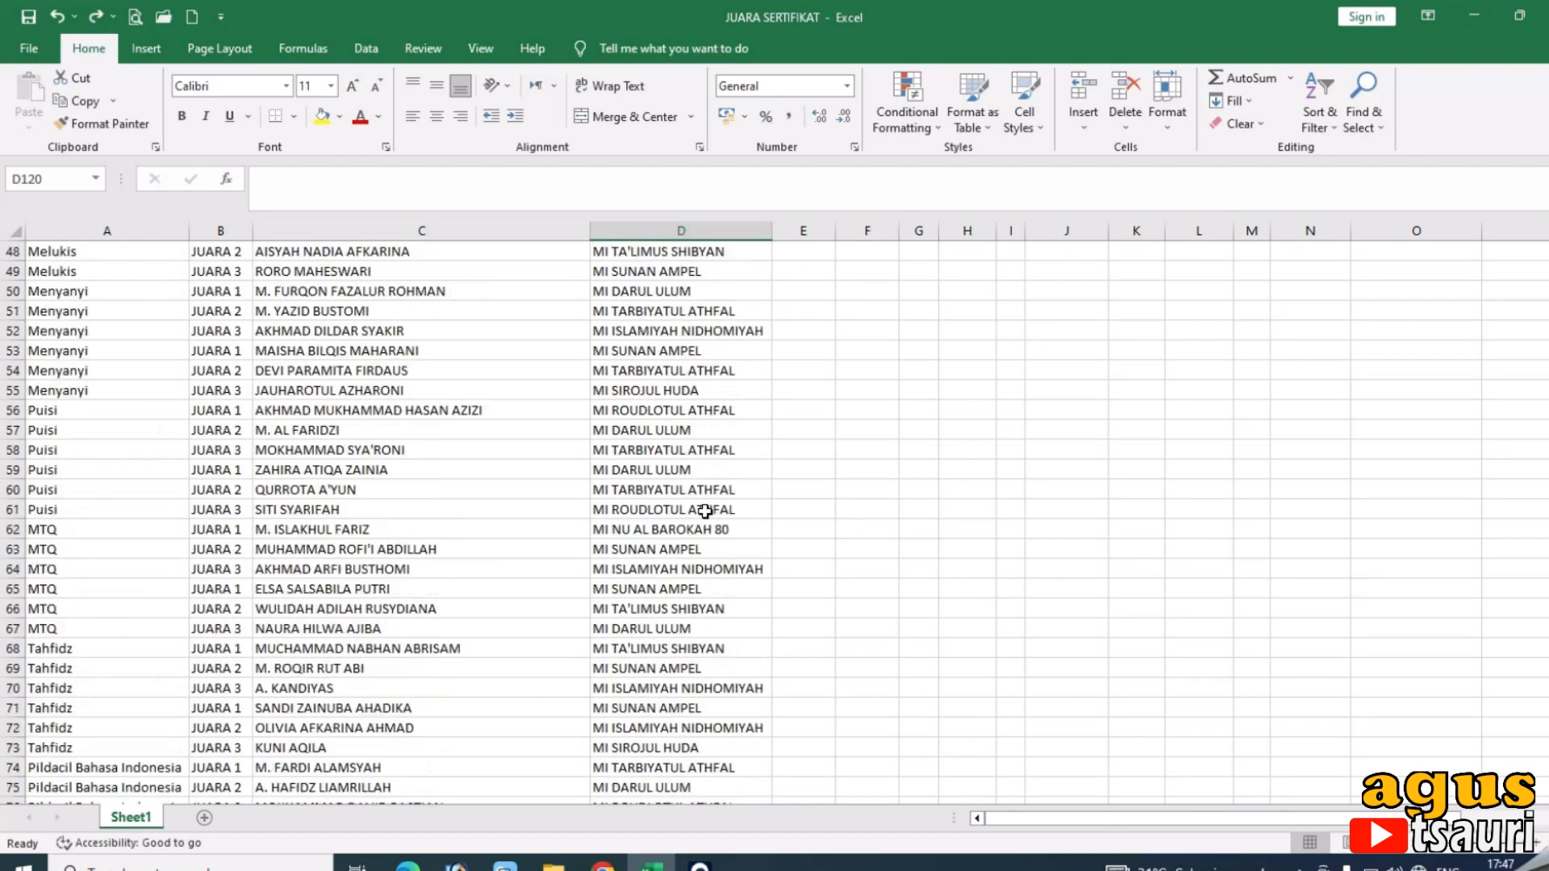
pyautogui.scroll(7, 706, 511)
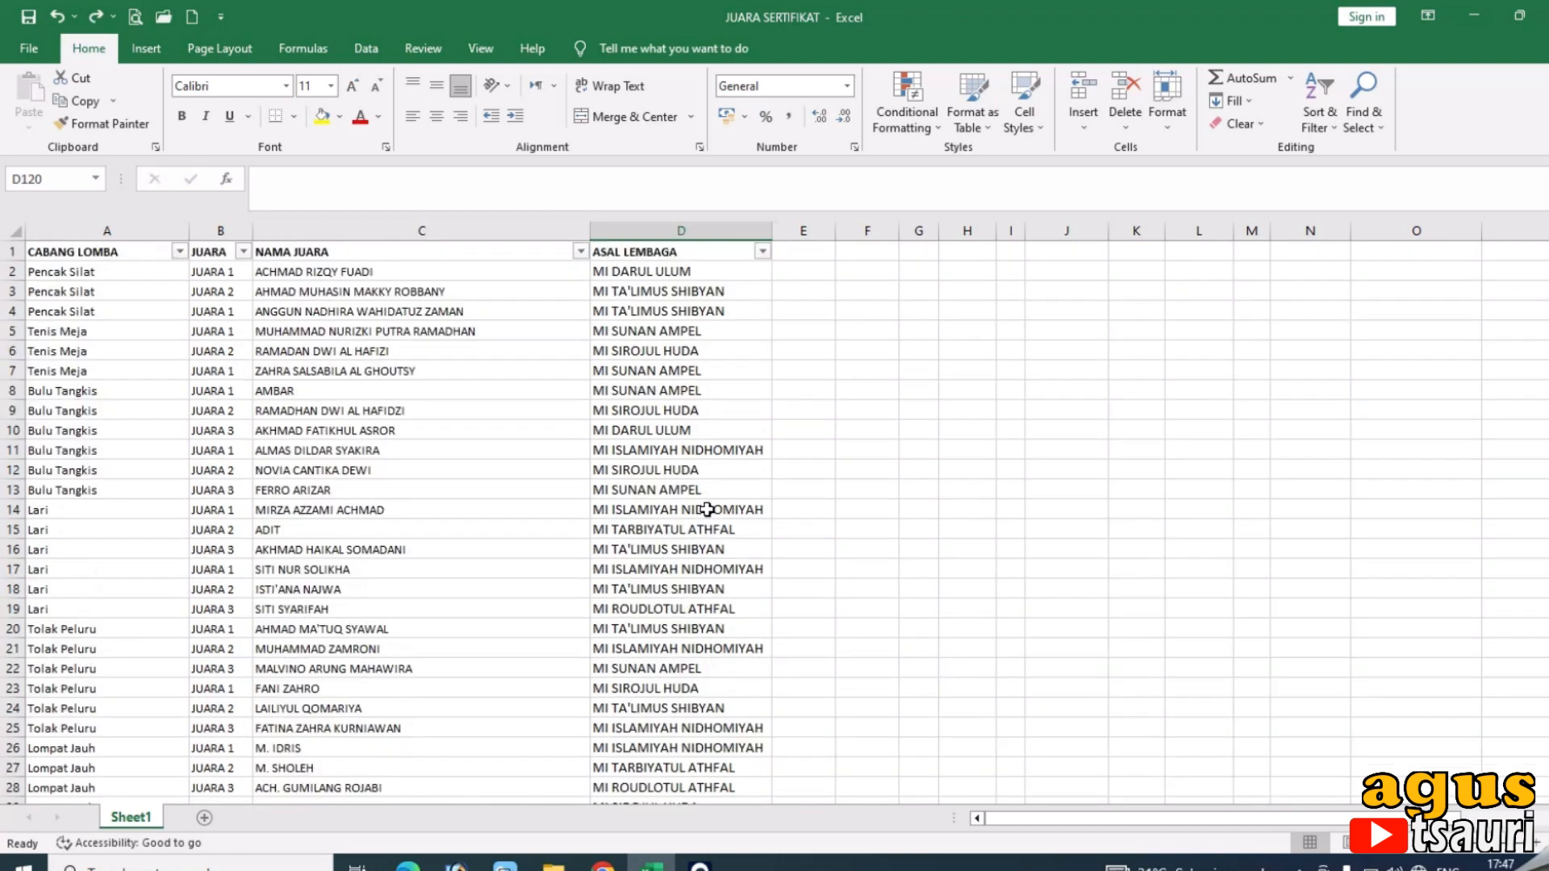
pyautogui.hotkey('ctrl', 'z')
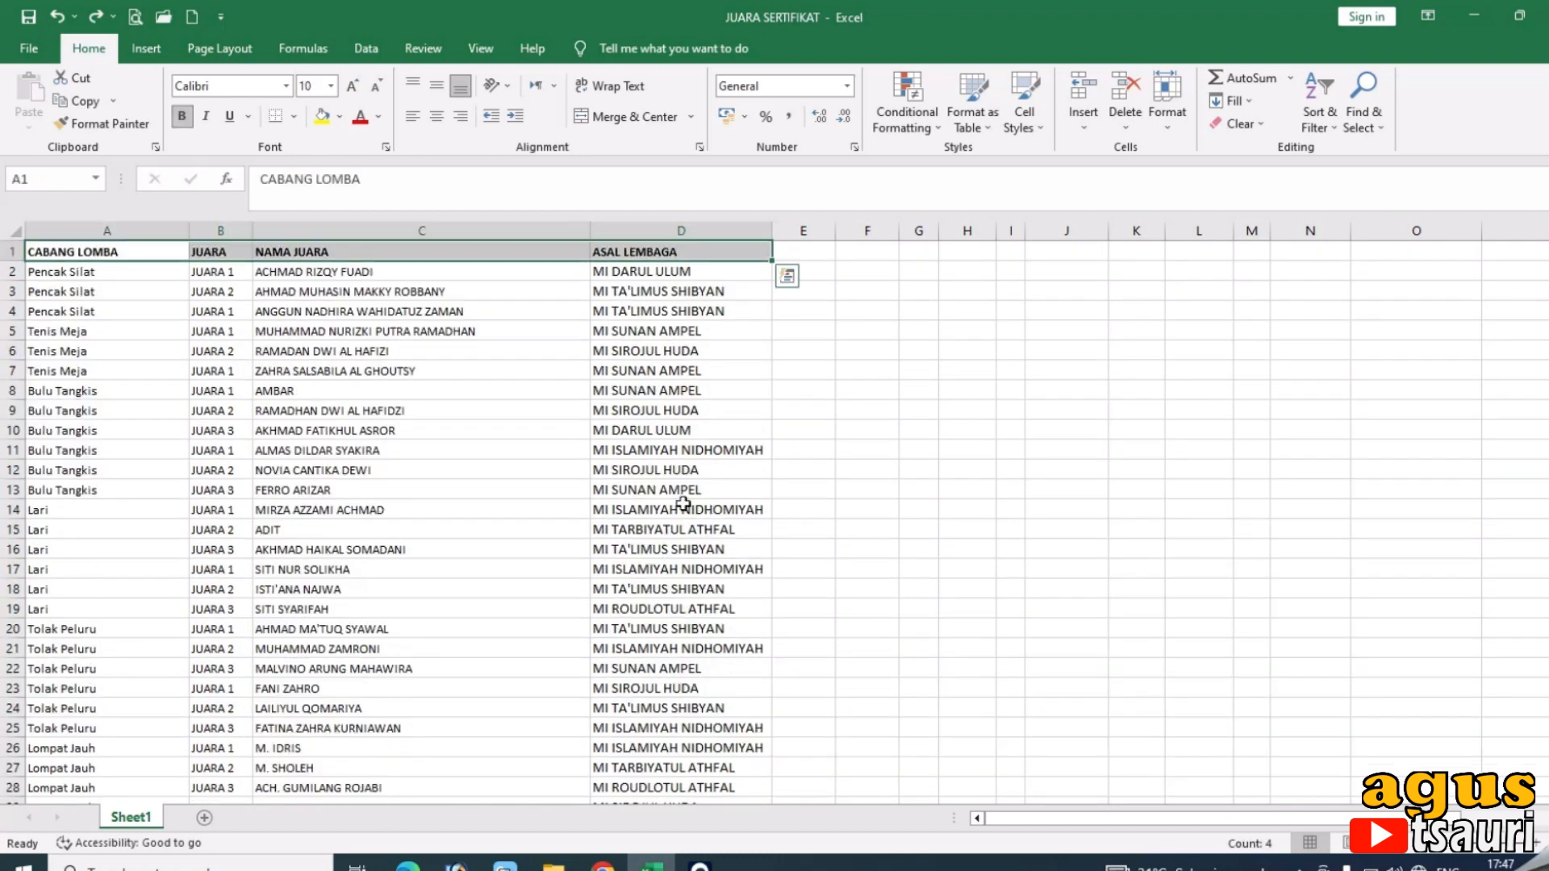
pyautogui.click(958, 388)
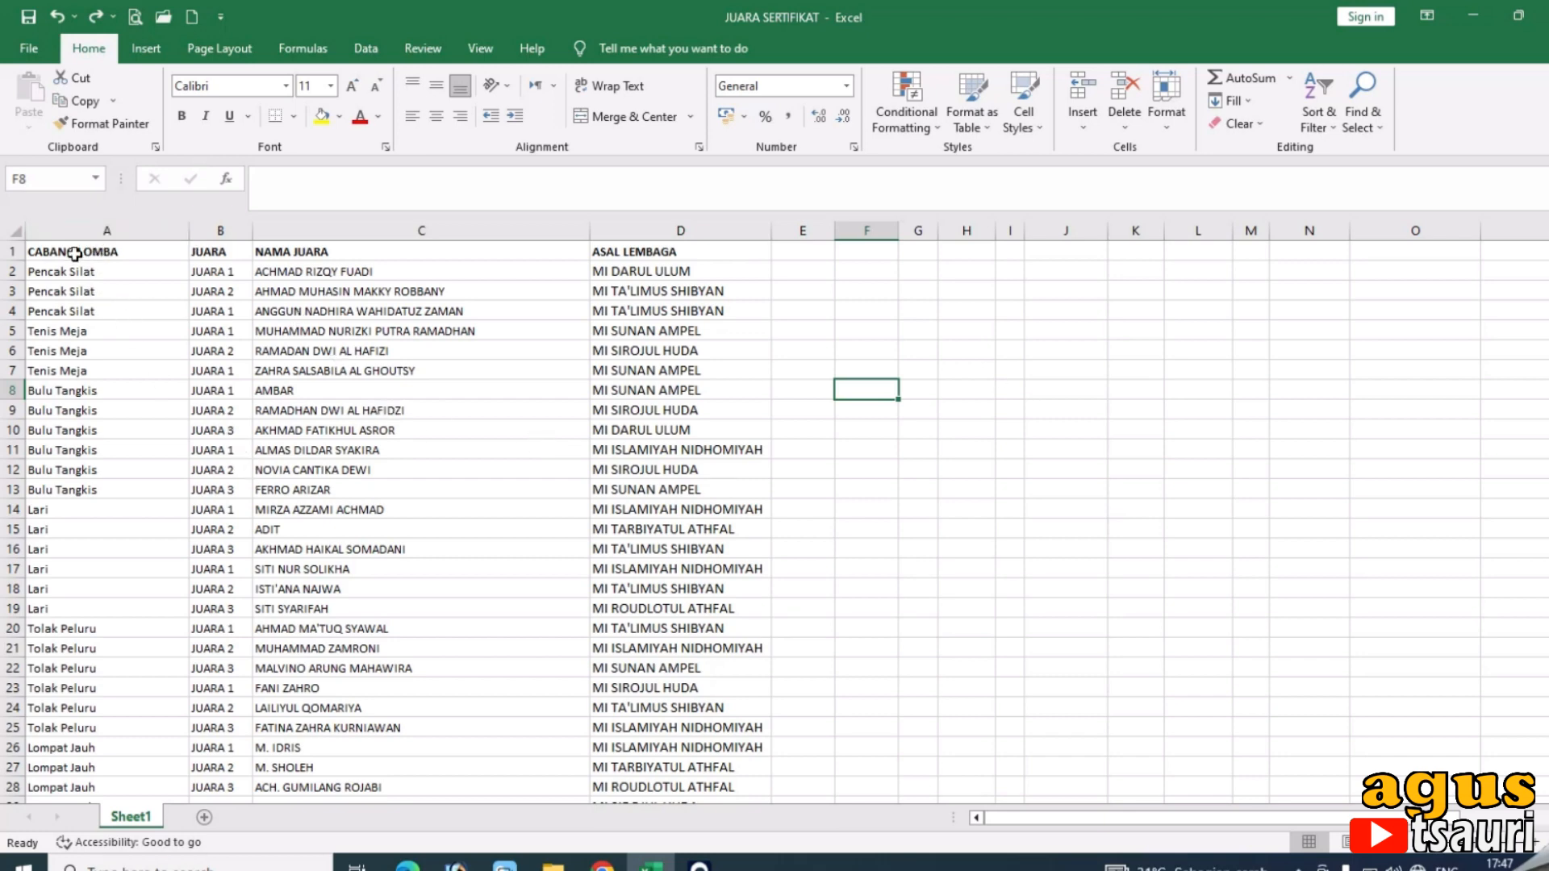
# Step: Create a PivotTable from the range A1:D114, placed on the existing worksheet at cell J2 of Sheet1
pyautogui.moveTo(73, 253); pyautogui.dragTo(681, 768)
pyautogui.scroll(15, 492, 474)
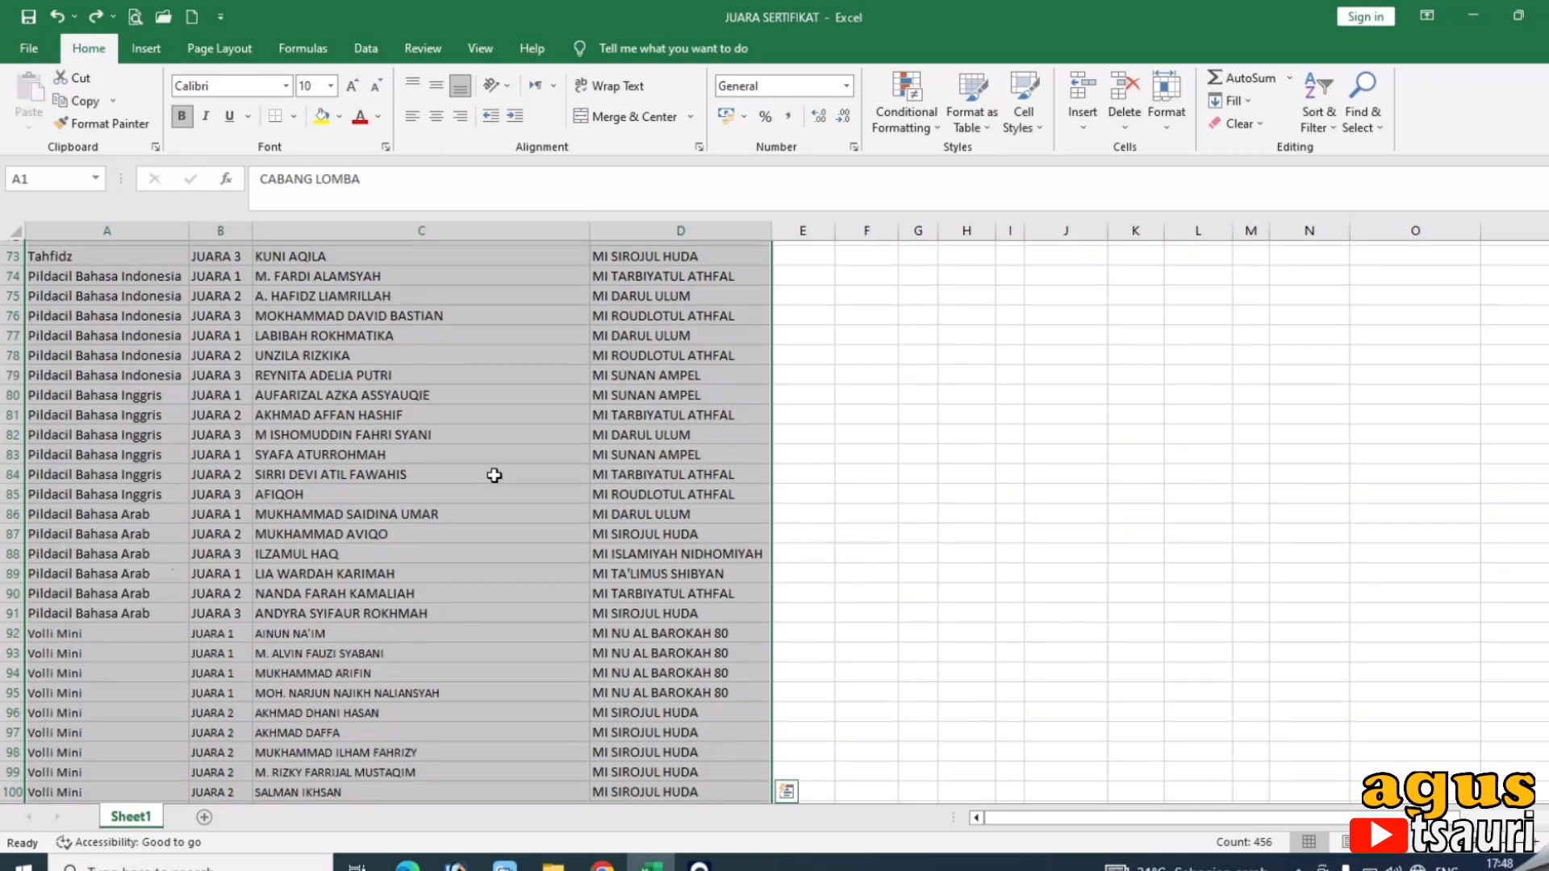
pyautogui.click(145, 50)
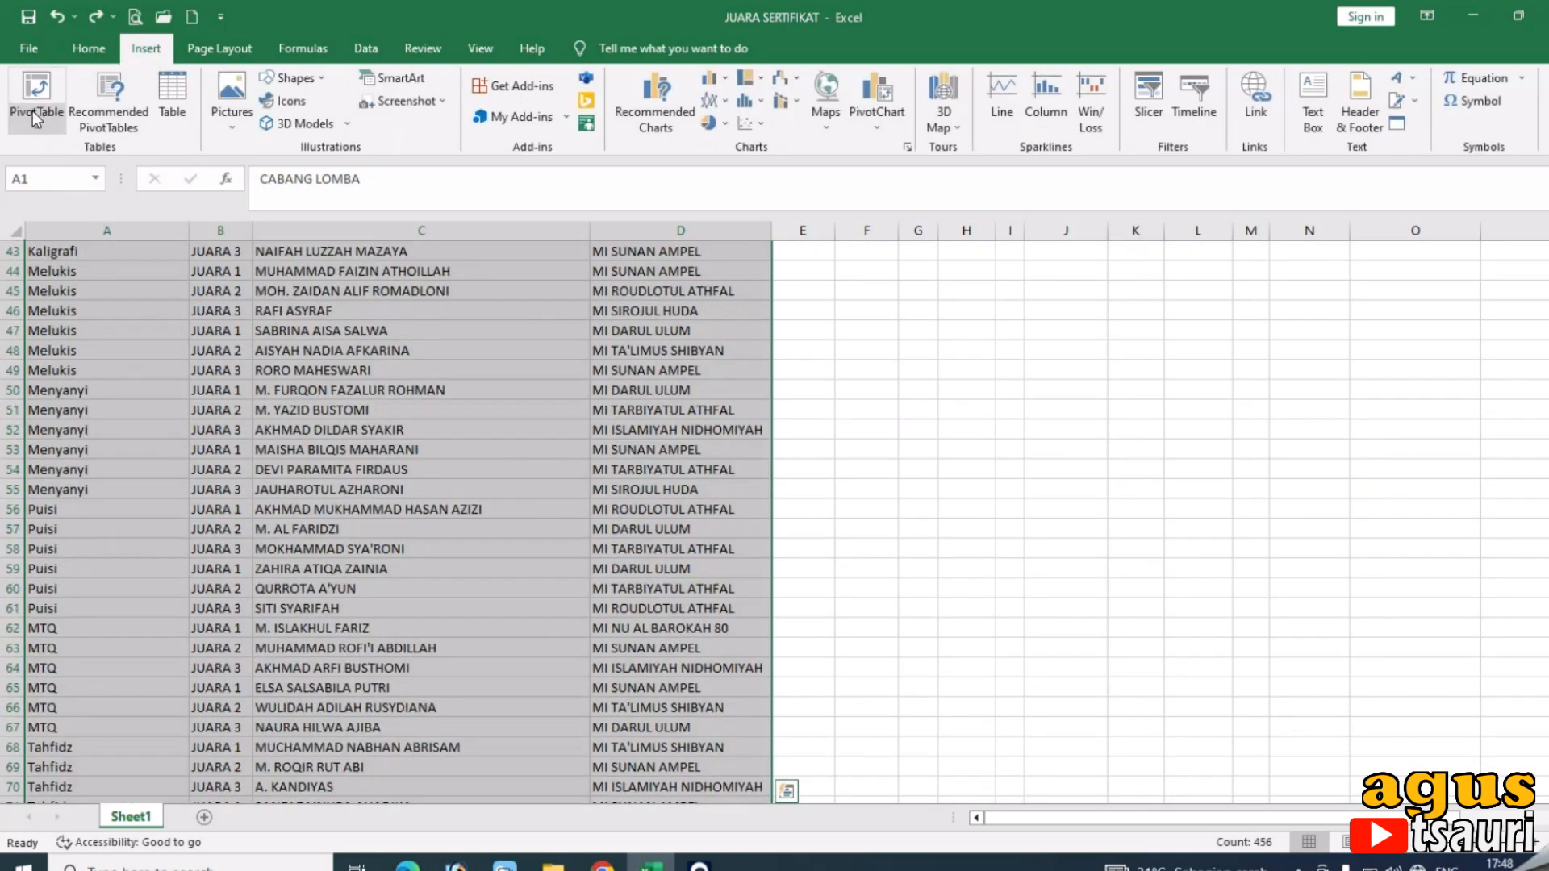
pyautogui.click(37, 85)
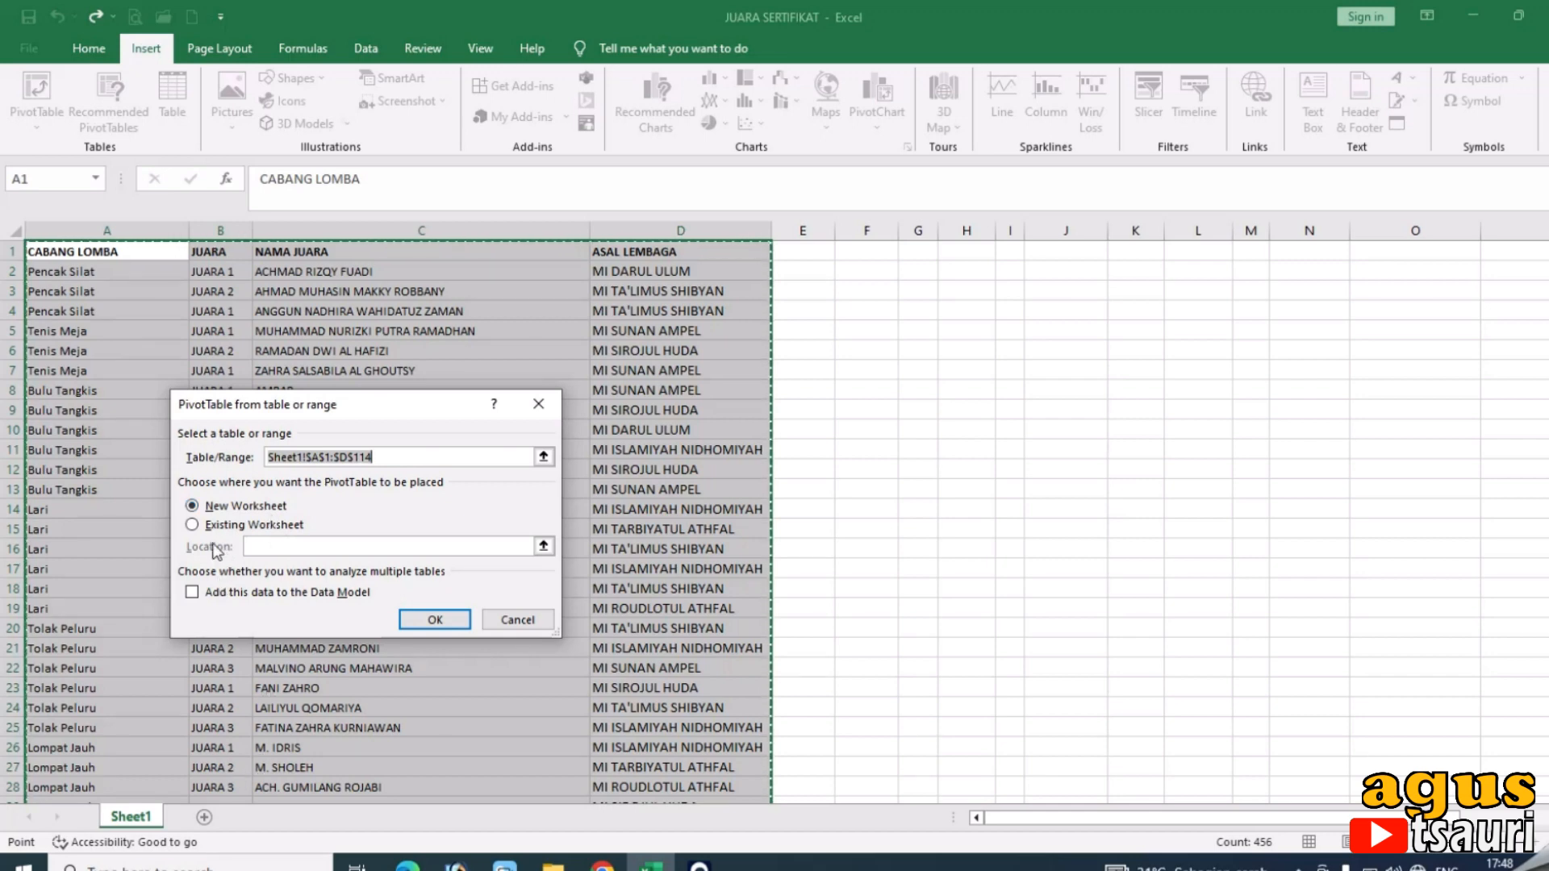
pyautogui.click(192, 525)
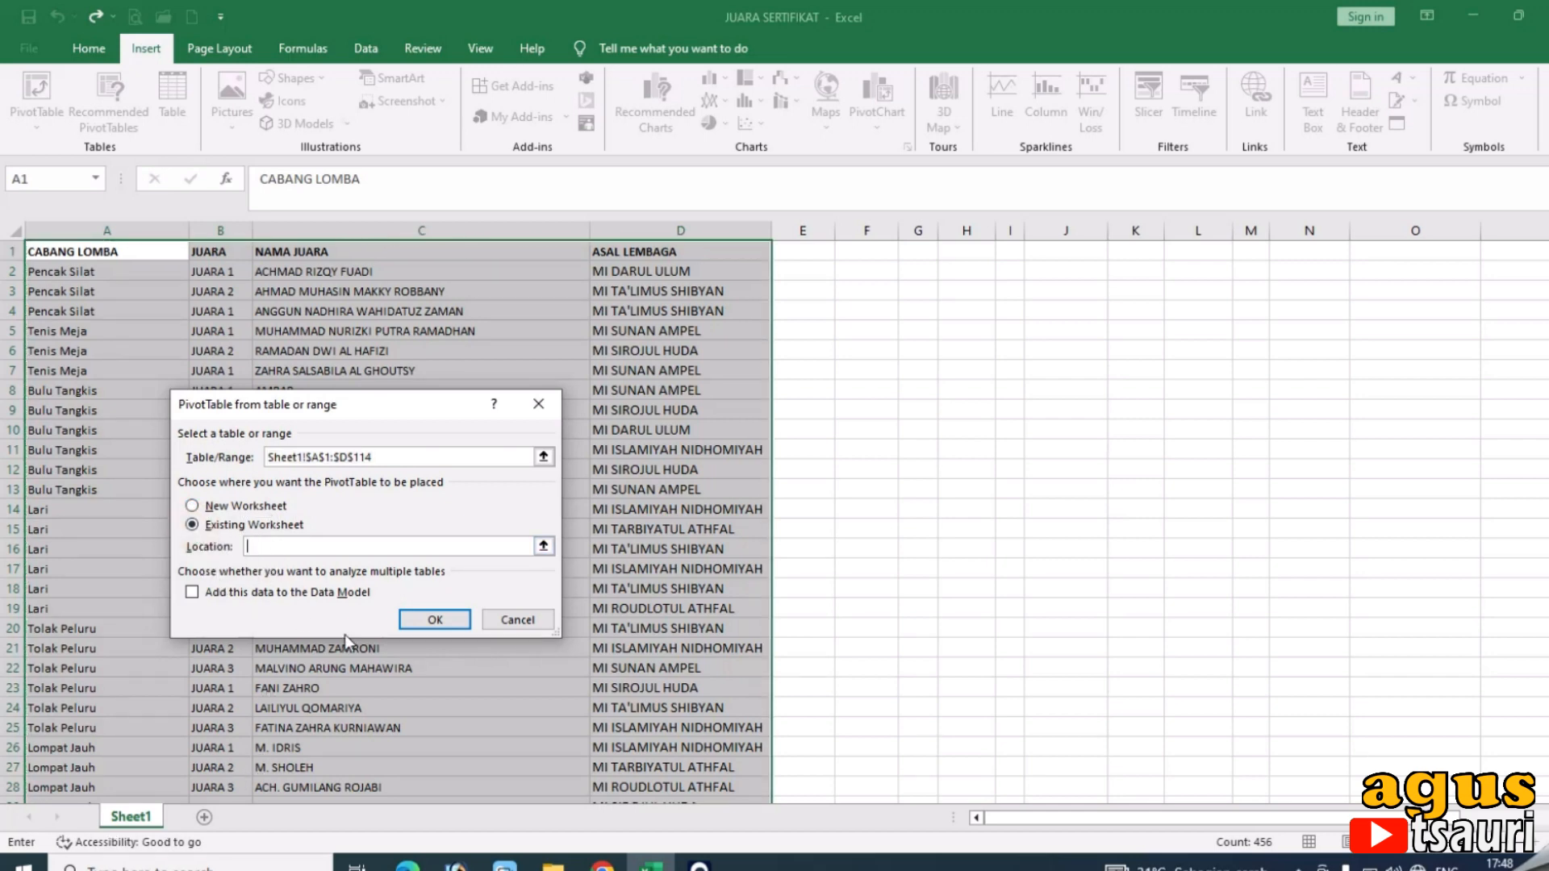
pyautogui.click(1071, 273)
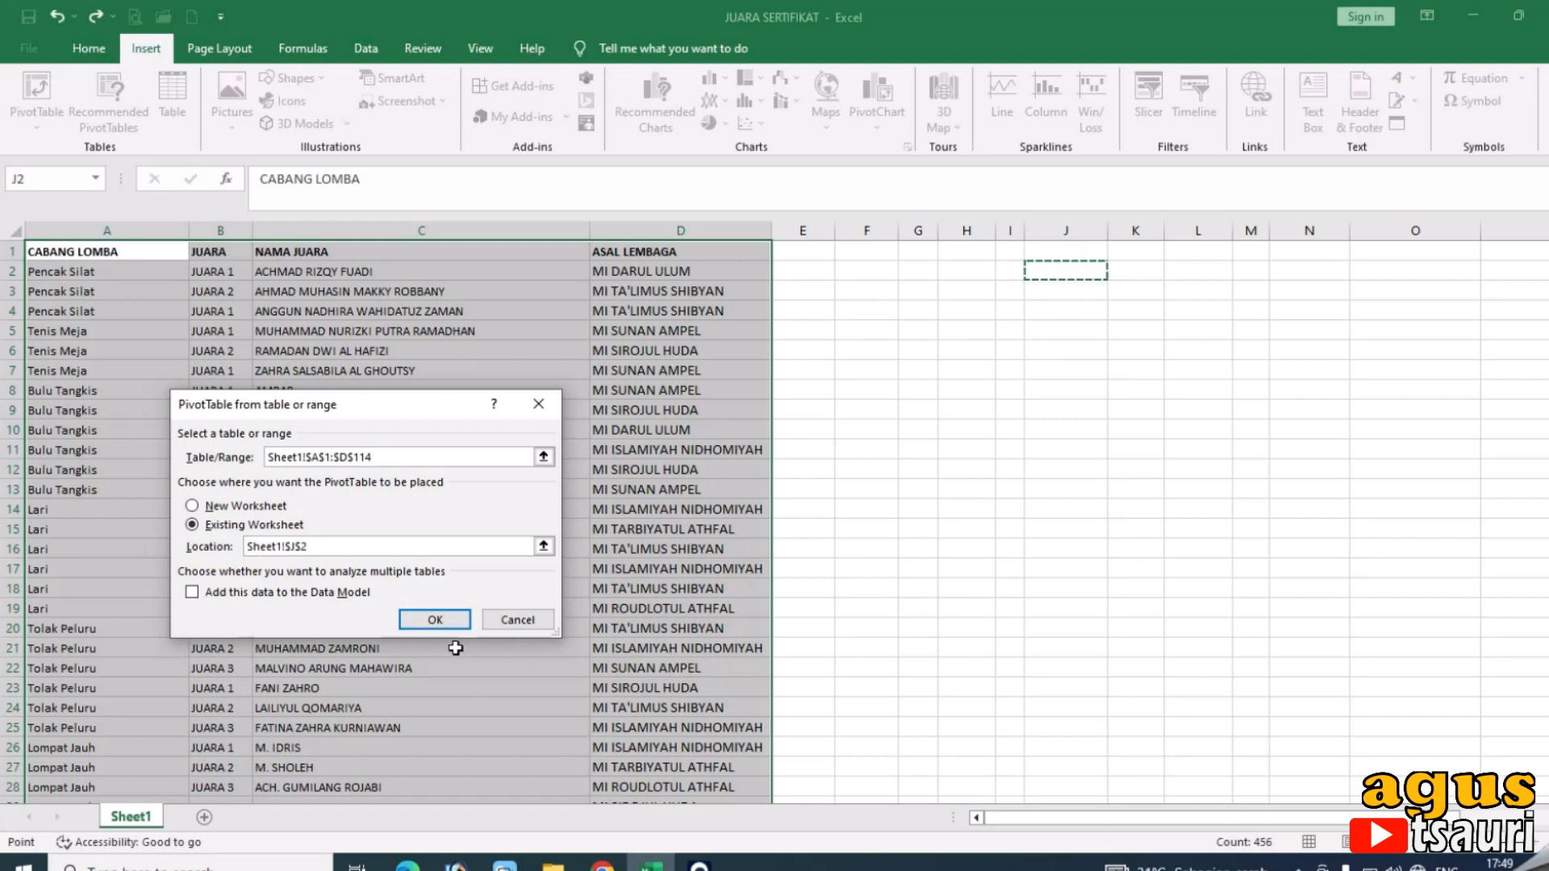
pyautogui.click(412, 620)
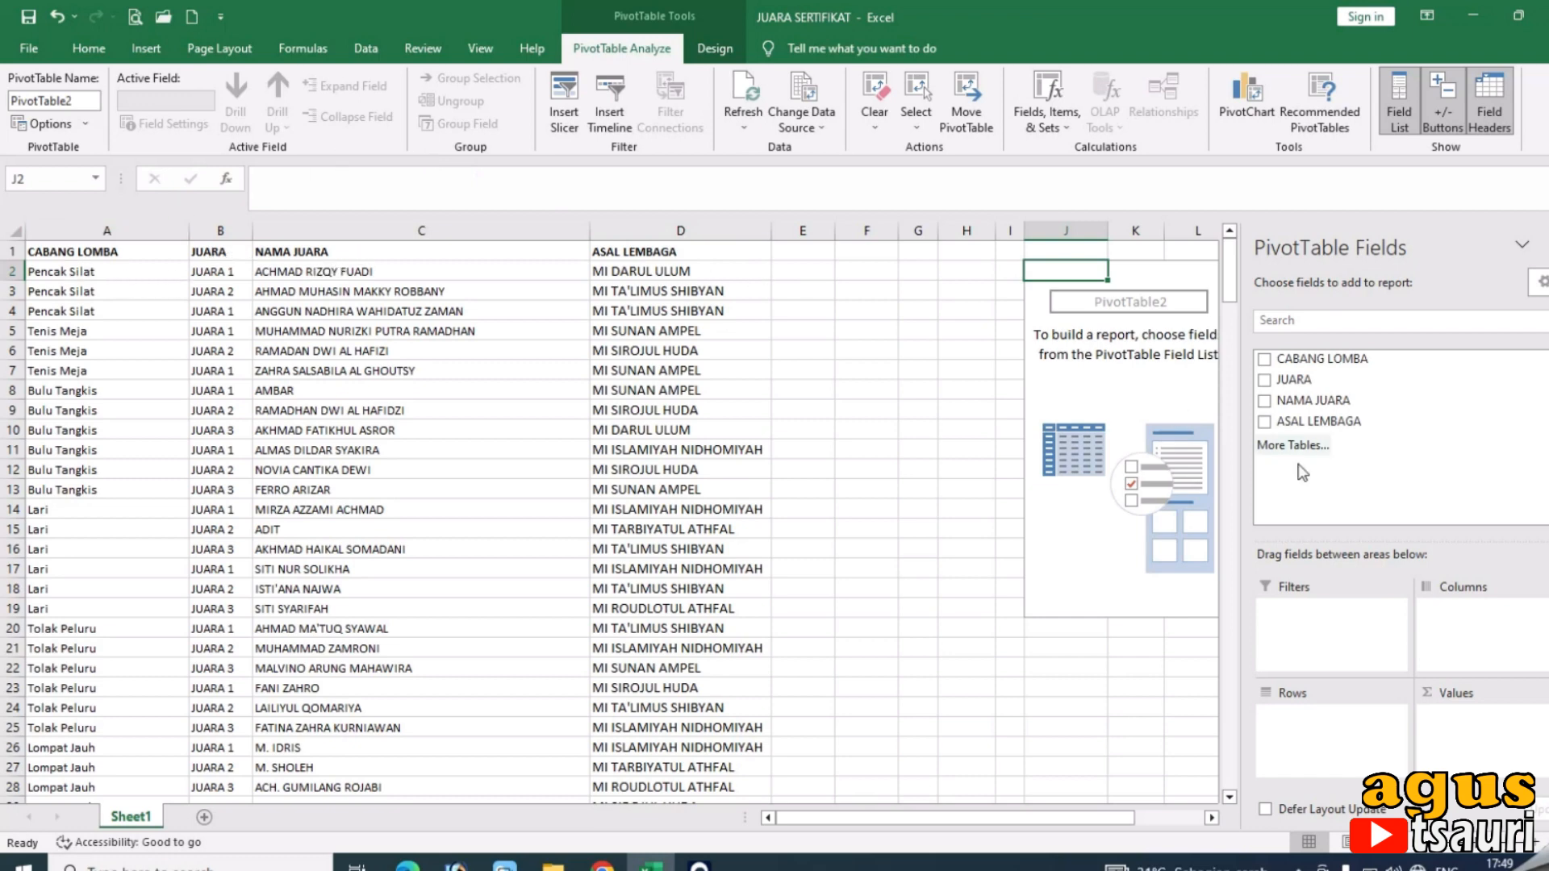
# Step: Assign CABANG LOMBA to the PivotTable's filters and ASAL LEMBAGA, JUARA and NAMA JUARA, in that order, to its rows
pyautogui.moveTo(1327, 359); pyautogui.dragTo(1325, 634)
pyautogui.moveTo(1329, 390); pyautogui.dragTo(1315, 716)
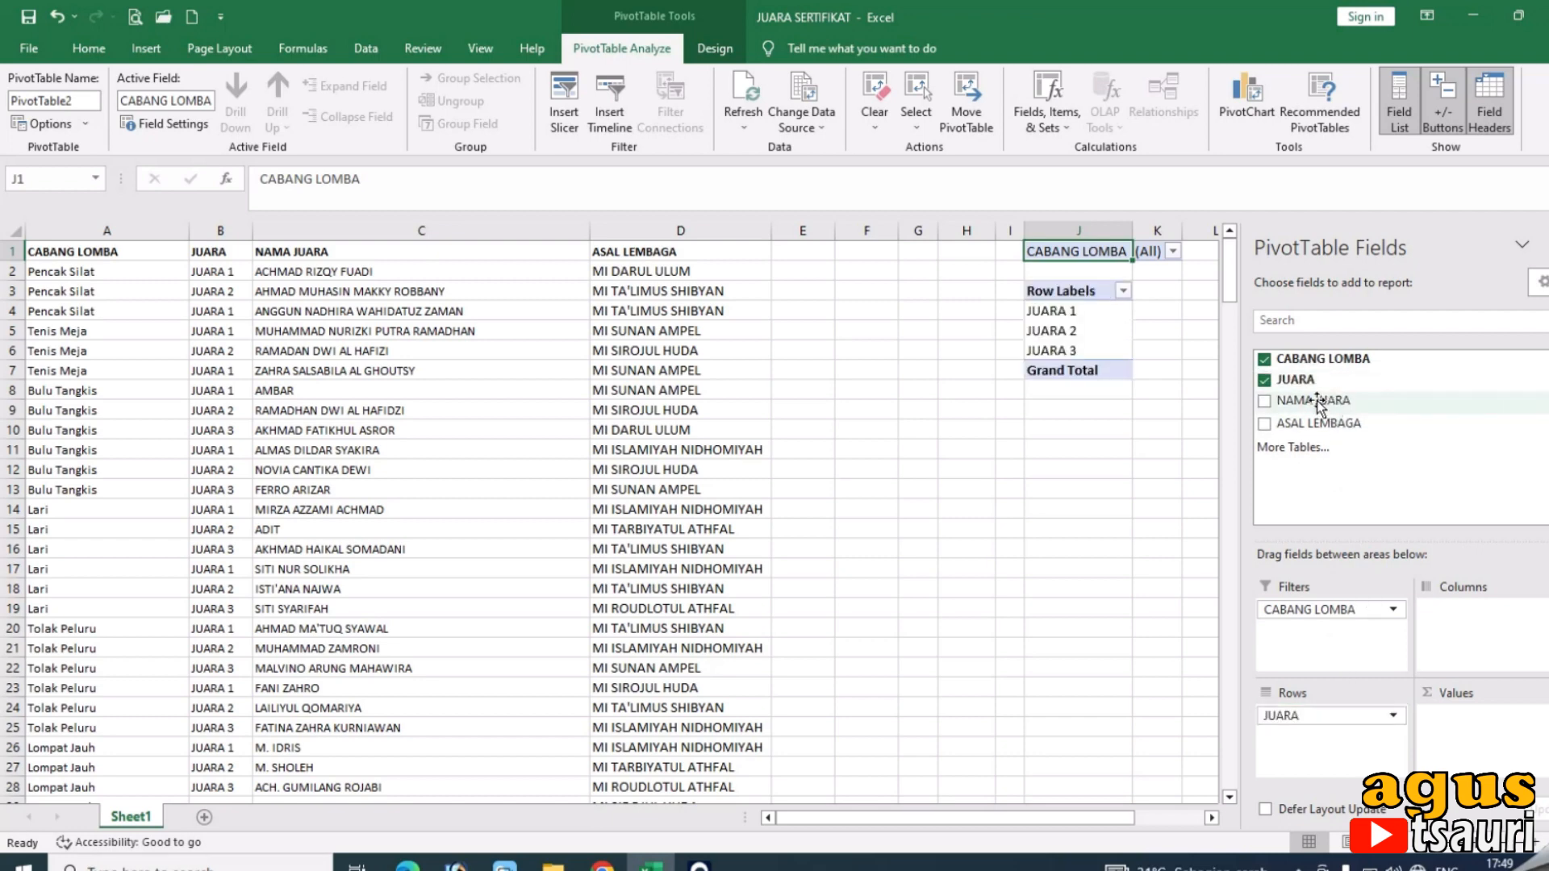
pyautogui.moveTo(1316, 401); pyautogui.dragTo(1323, 736)
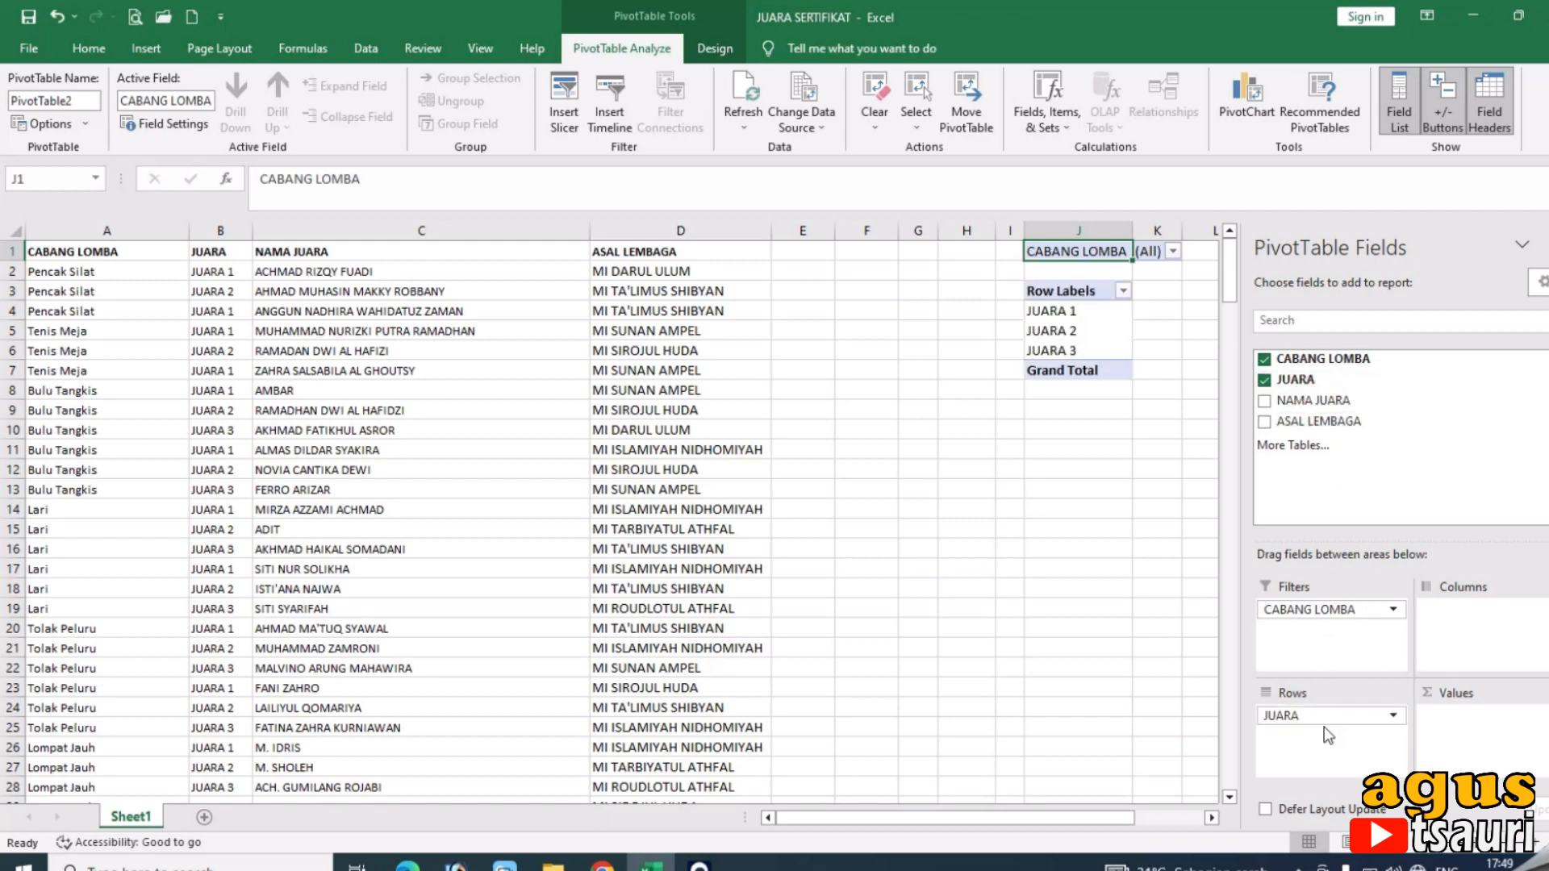
pyautogui.moveTo(1314, 421); pyautogui.dragTo(1323, 713)
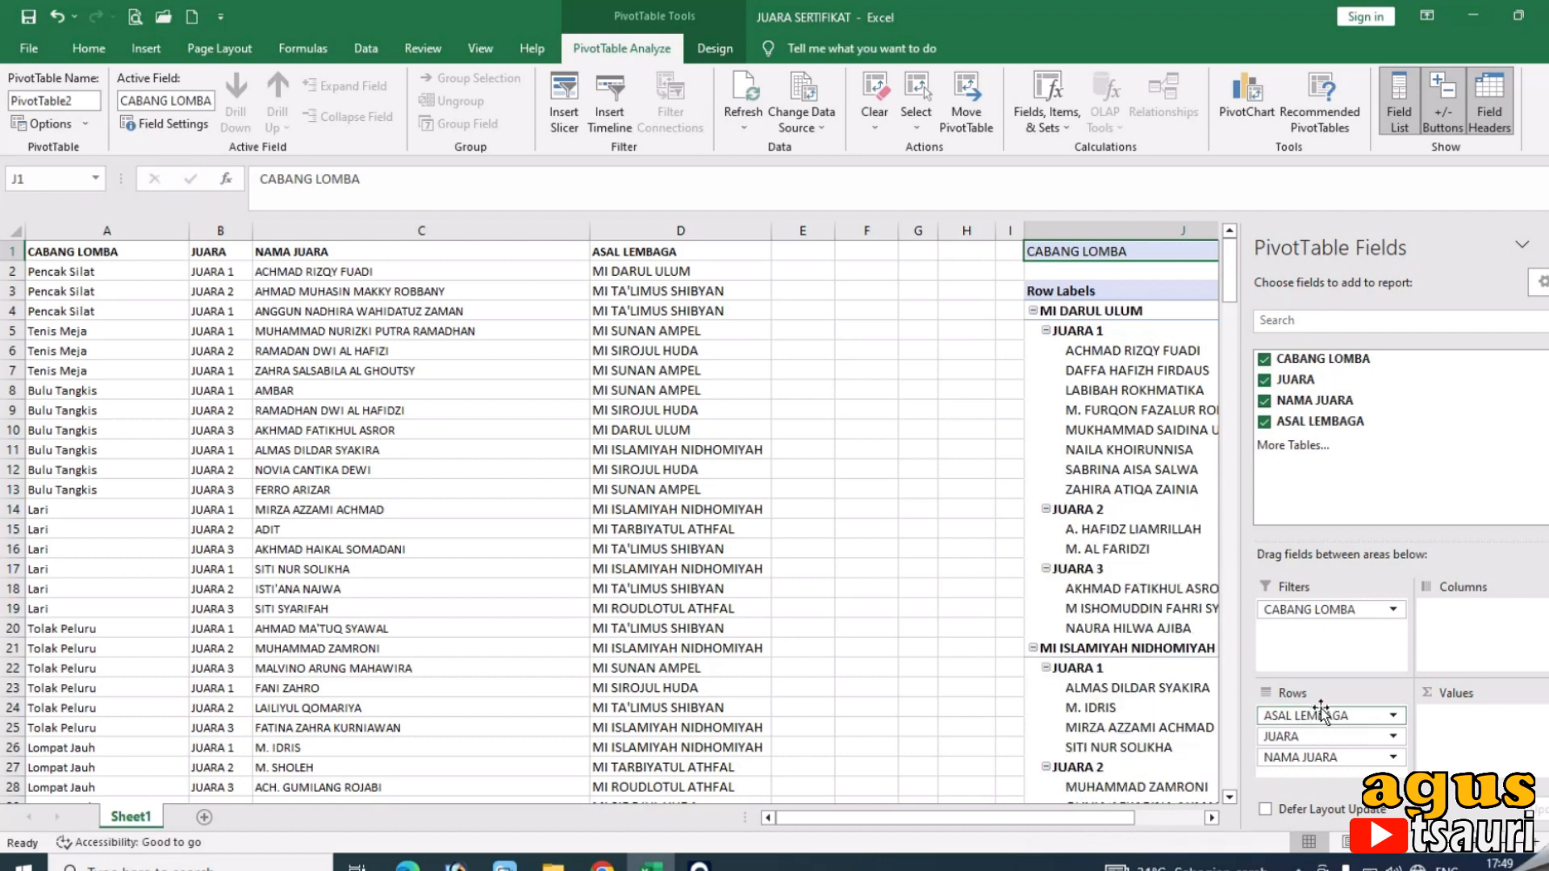
pyautogui.moveTo(1090, 818); pyautogui.dragTo(1144, 834)
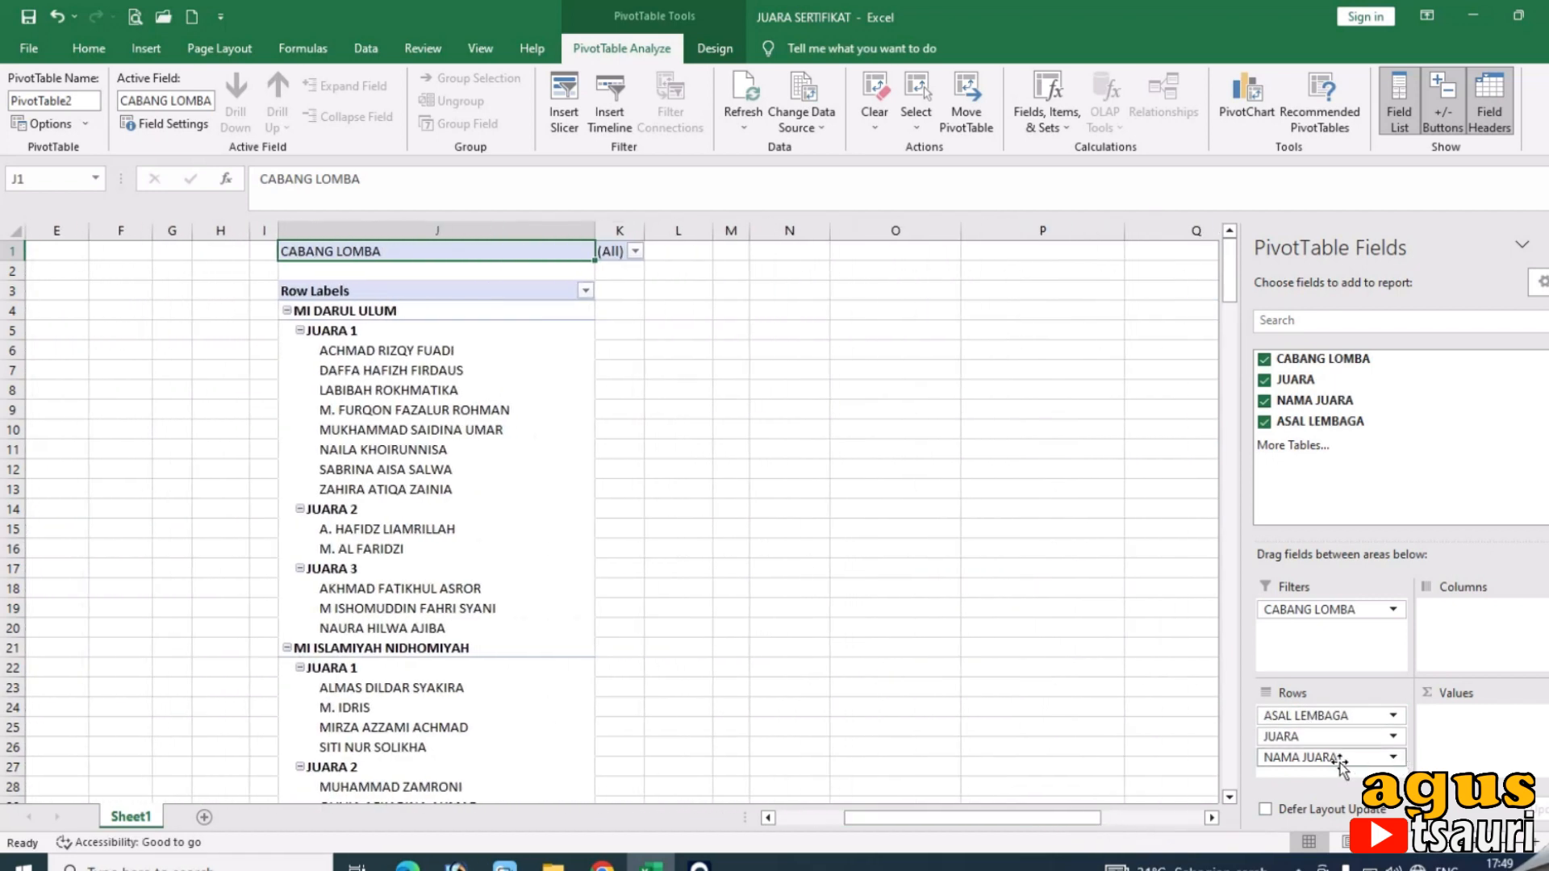
# Step: Move ASAL LEMBAGA from the PivotTable's rows to its values, and CABANG LOMBA from the filters to the first row level
pyautogui.moveTo(1323, 716); pyautogui.dragTo(1475, 734)
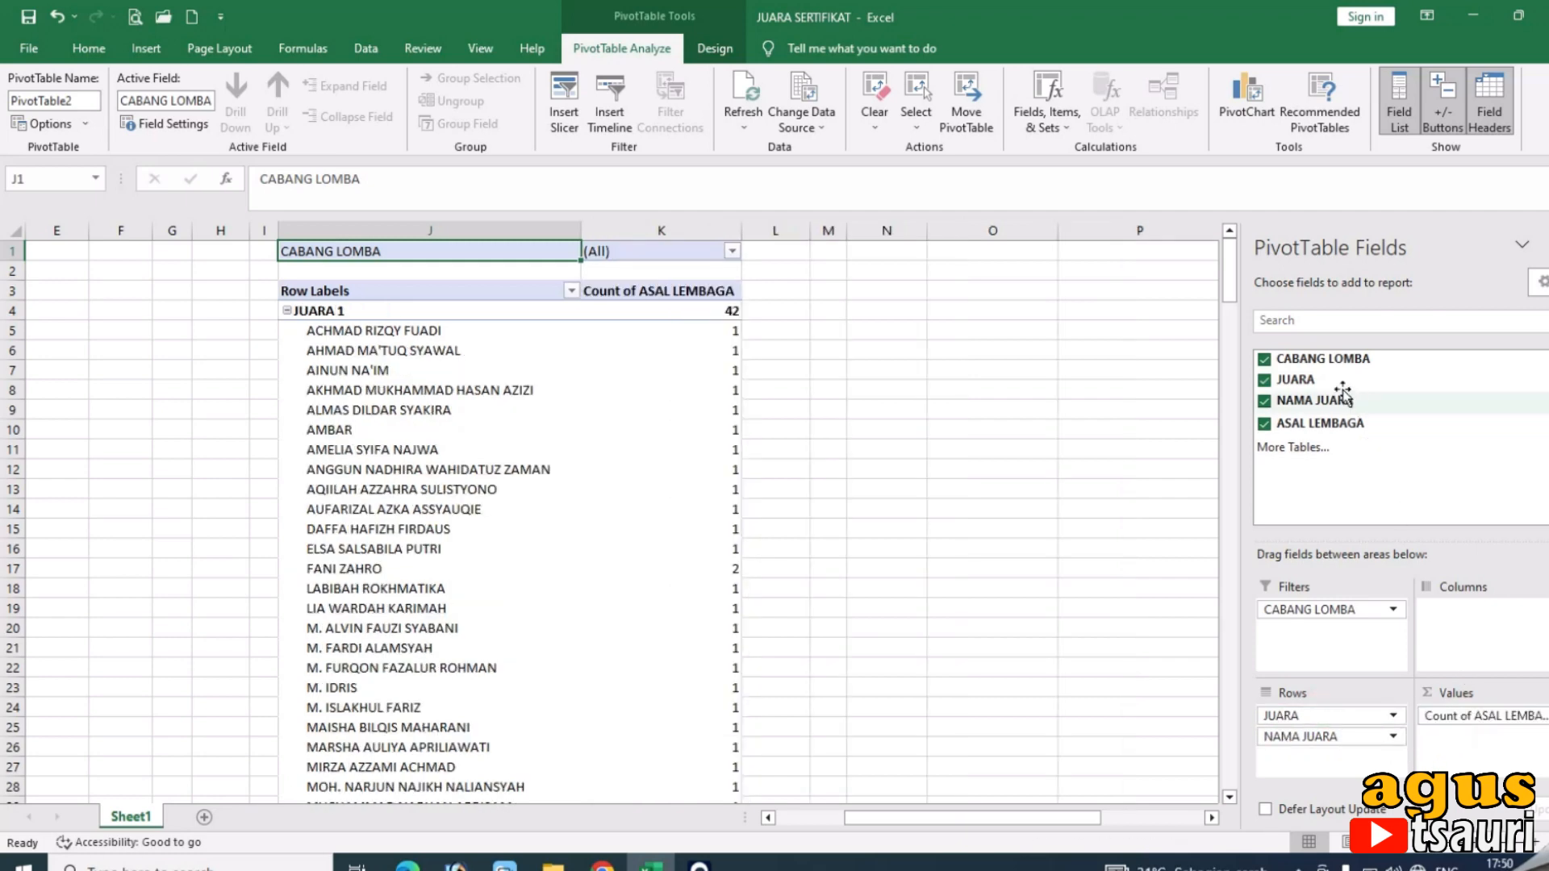
pyautogui.moveTo(1323, 359); pyautogui.dragTo(1323, 714)
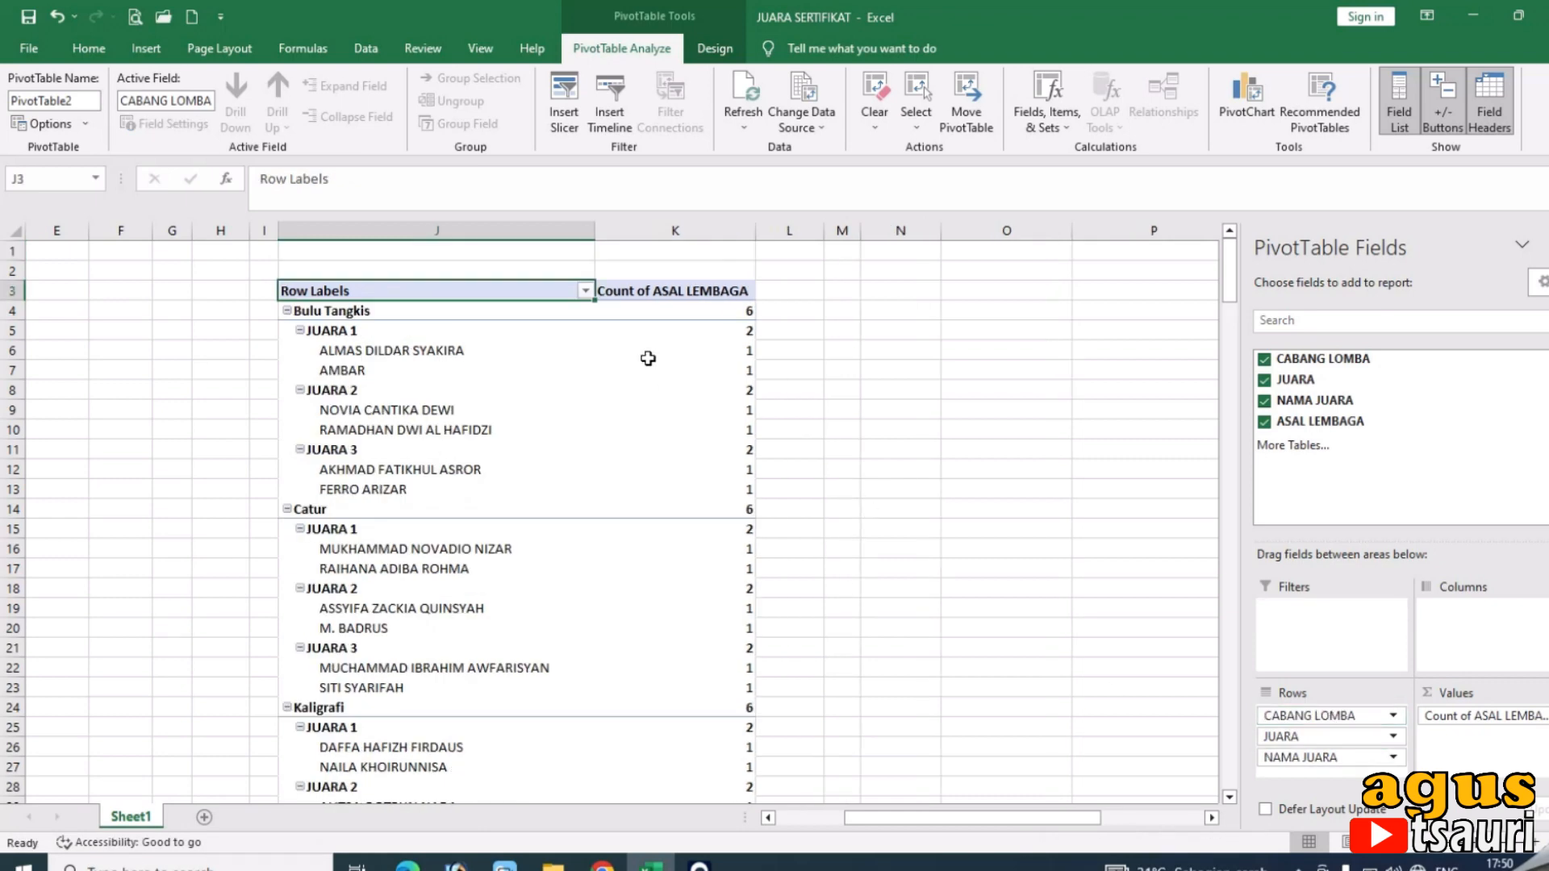
# Step: Remove the ASAL LEMBAGA count from the PivotTable's values and add ASAL LEMBAGA as the last row level
pyautogui.scroll(-1, 598, 525)
pyautogui.scroll(1, 621, 439)
pyautogui.click(1518, 716)
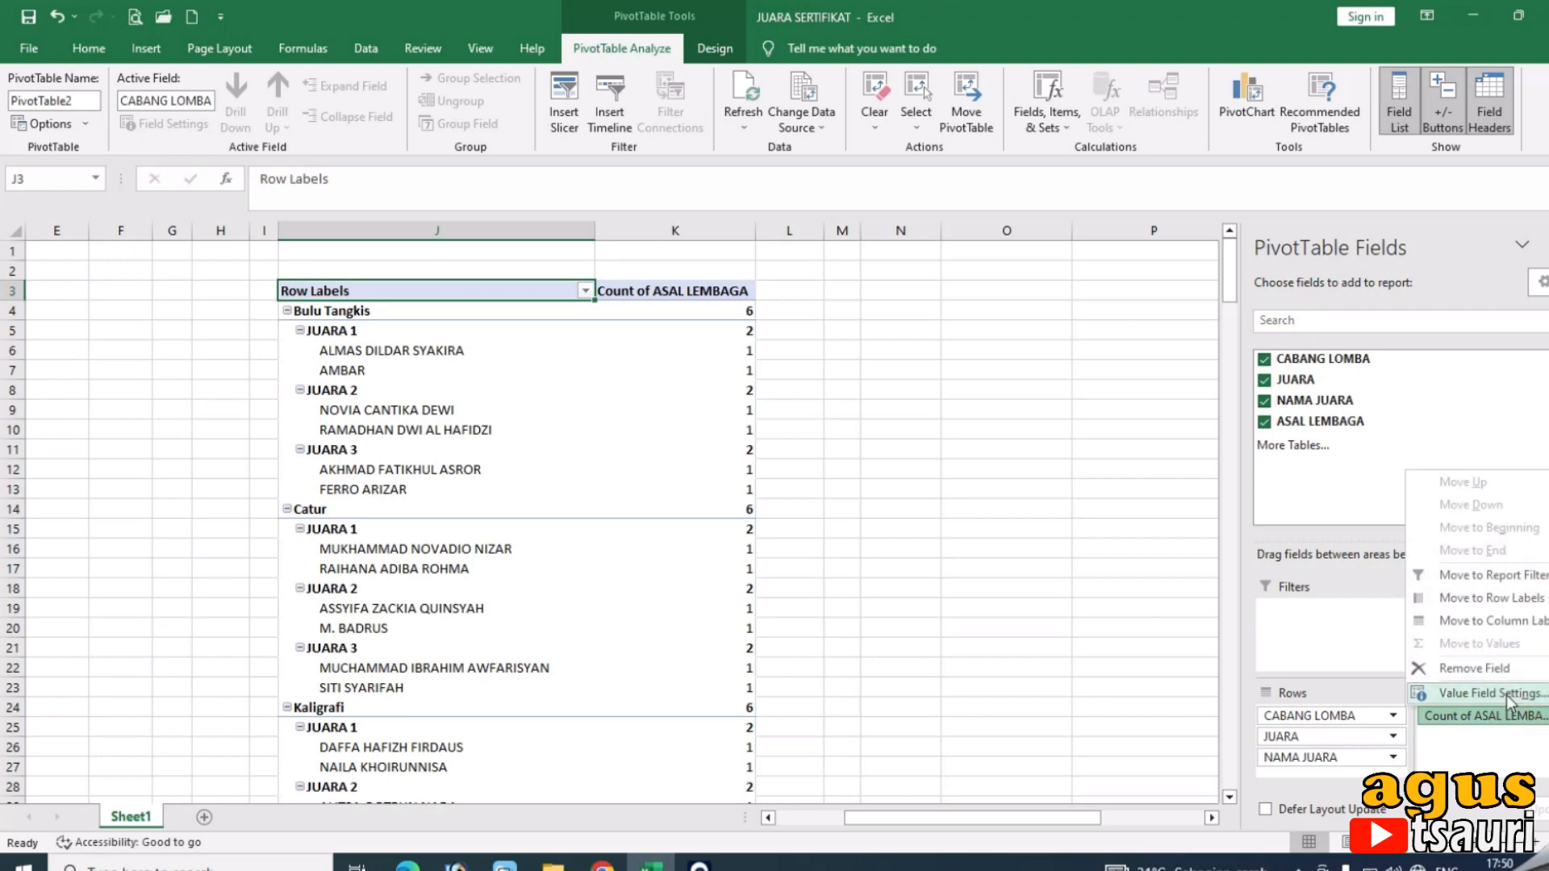
pyautogui.click(1480, 668)
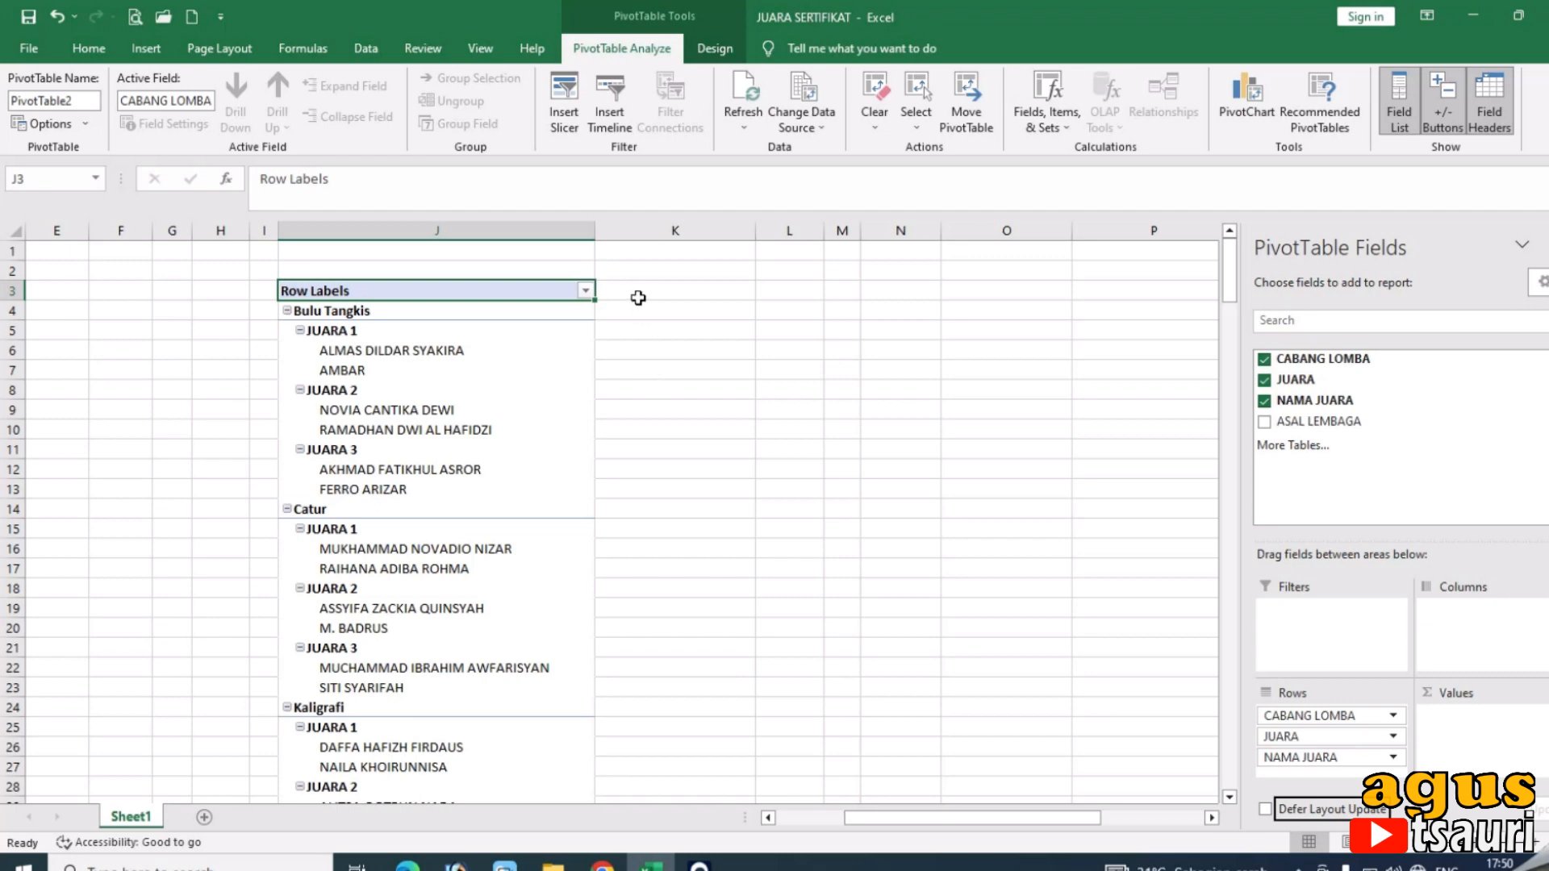
pyautogui.click(1264, 422)
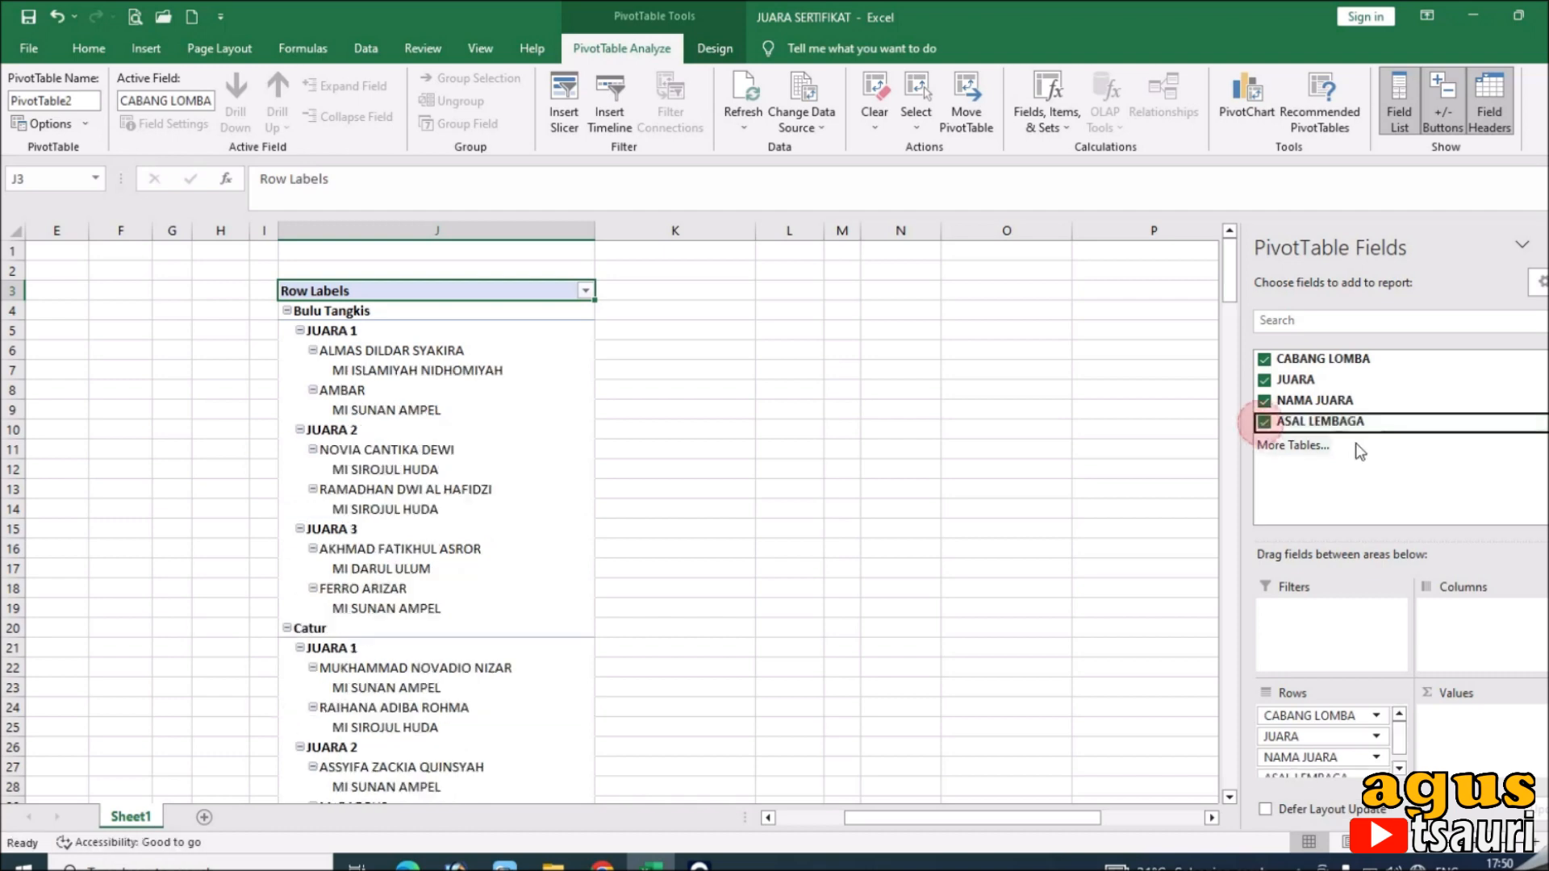
# Step: Add ASAL LEMBAGA to the PivotTable's values as well, and move JUARA from the rows to the filters
pyautogui.moveTo(1348, 428); pyautogui.dragTo(1488, 726)
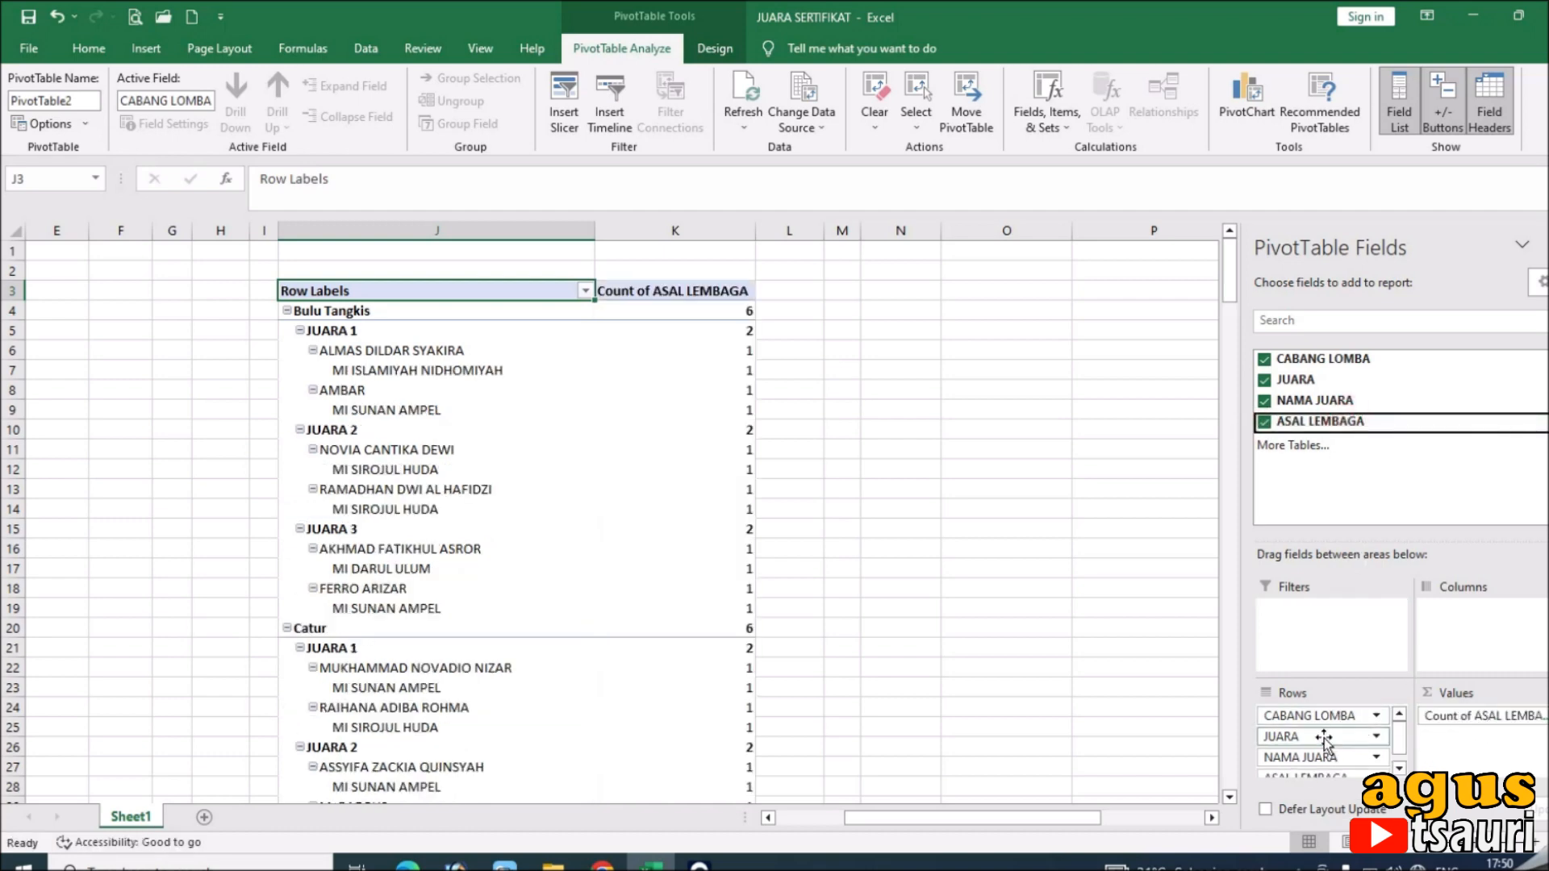
pyautogui.moveTo(1315, 738); pyautogui.dragTo(1314, 628)
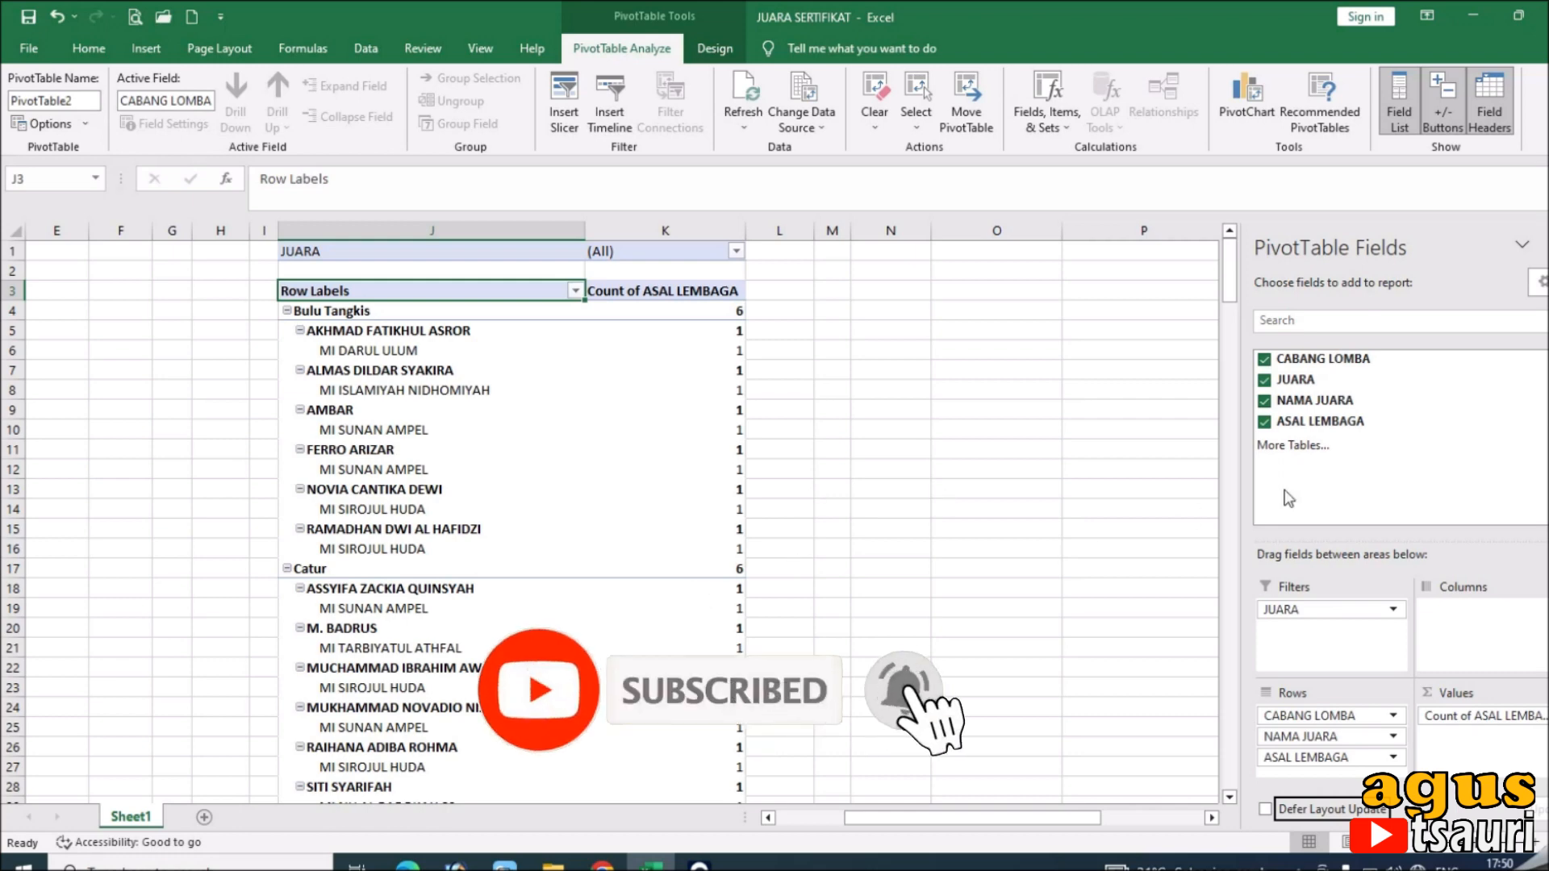
pyautogui.click(952, 510)
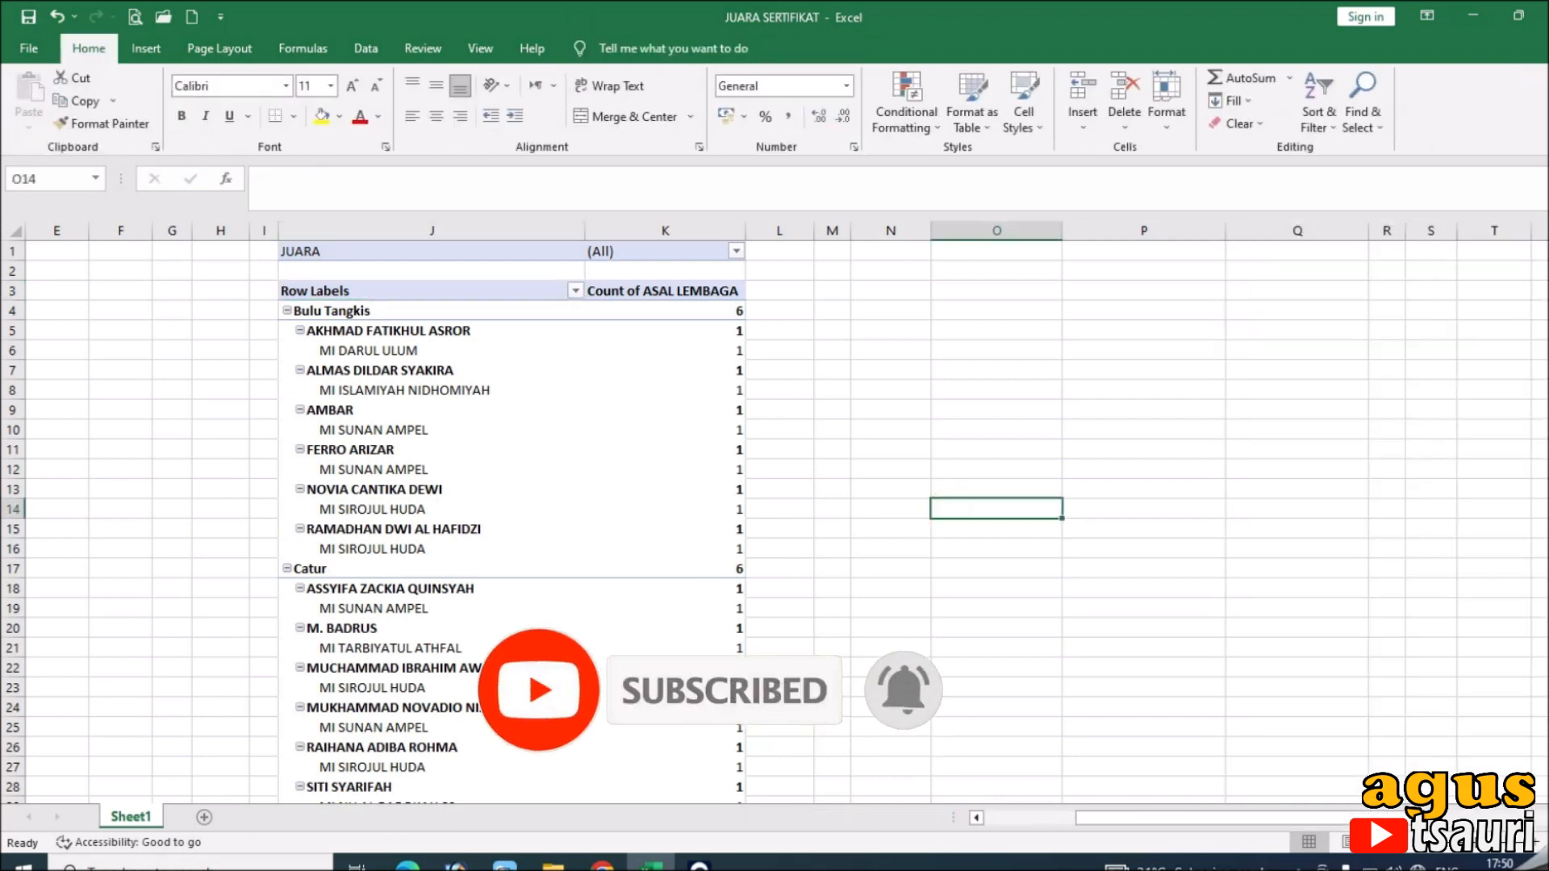
# Step: Delete the empty columns F and G between the winners list and the PivotTable
pyautogui.moveTo(1134, 827); pyautogui.dragTo(791, 813)
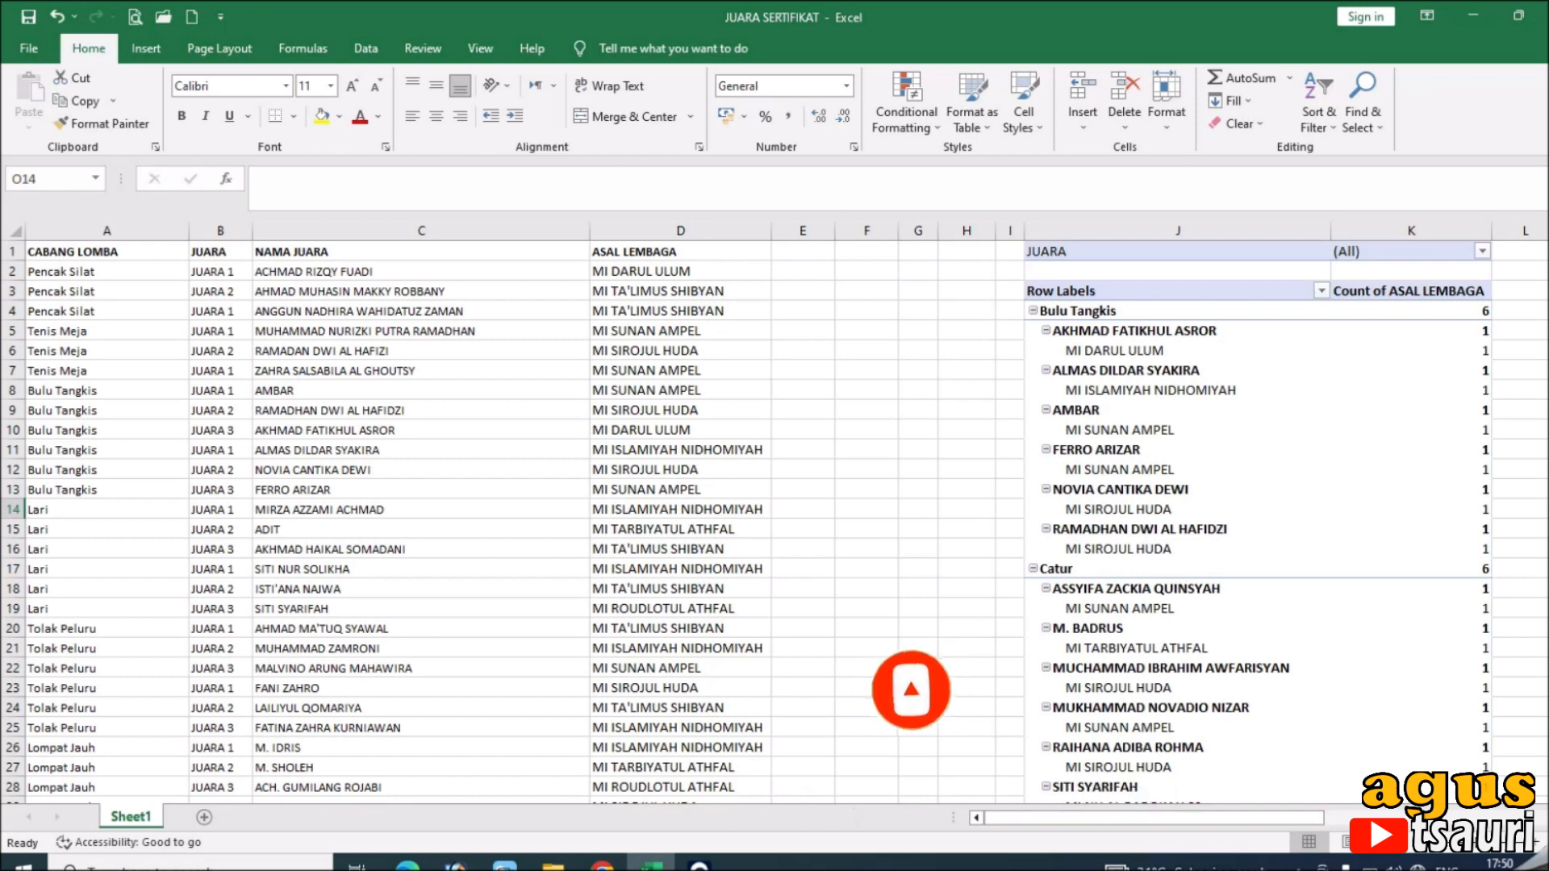
pyautogui.moveTo(878, 231); pyautogui.dragTo(902, 243)
pyautogui.rightClick(900, 234)
pyautogui.click(972, 427)
pyautogui.click(1464, 529)
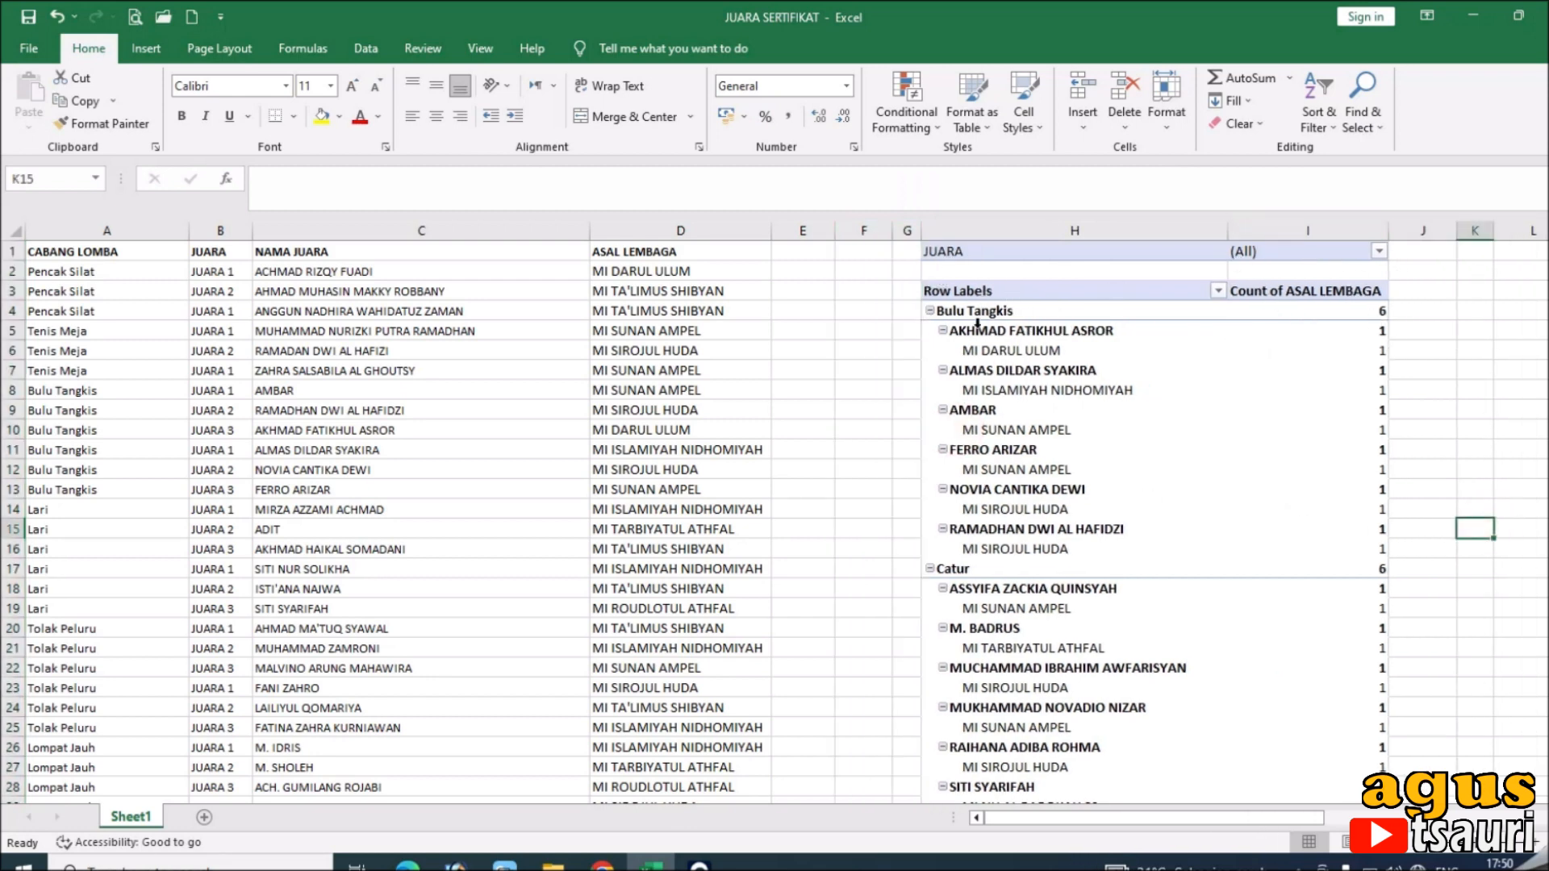
# Step: Collapse and re-expand the Bulu Tangkis group, and move ASAL LEMBAGA to the first row level of the PivotTable
pyautogui.click(930, 312)
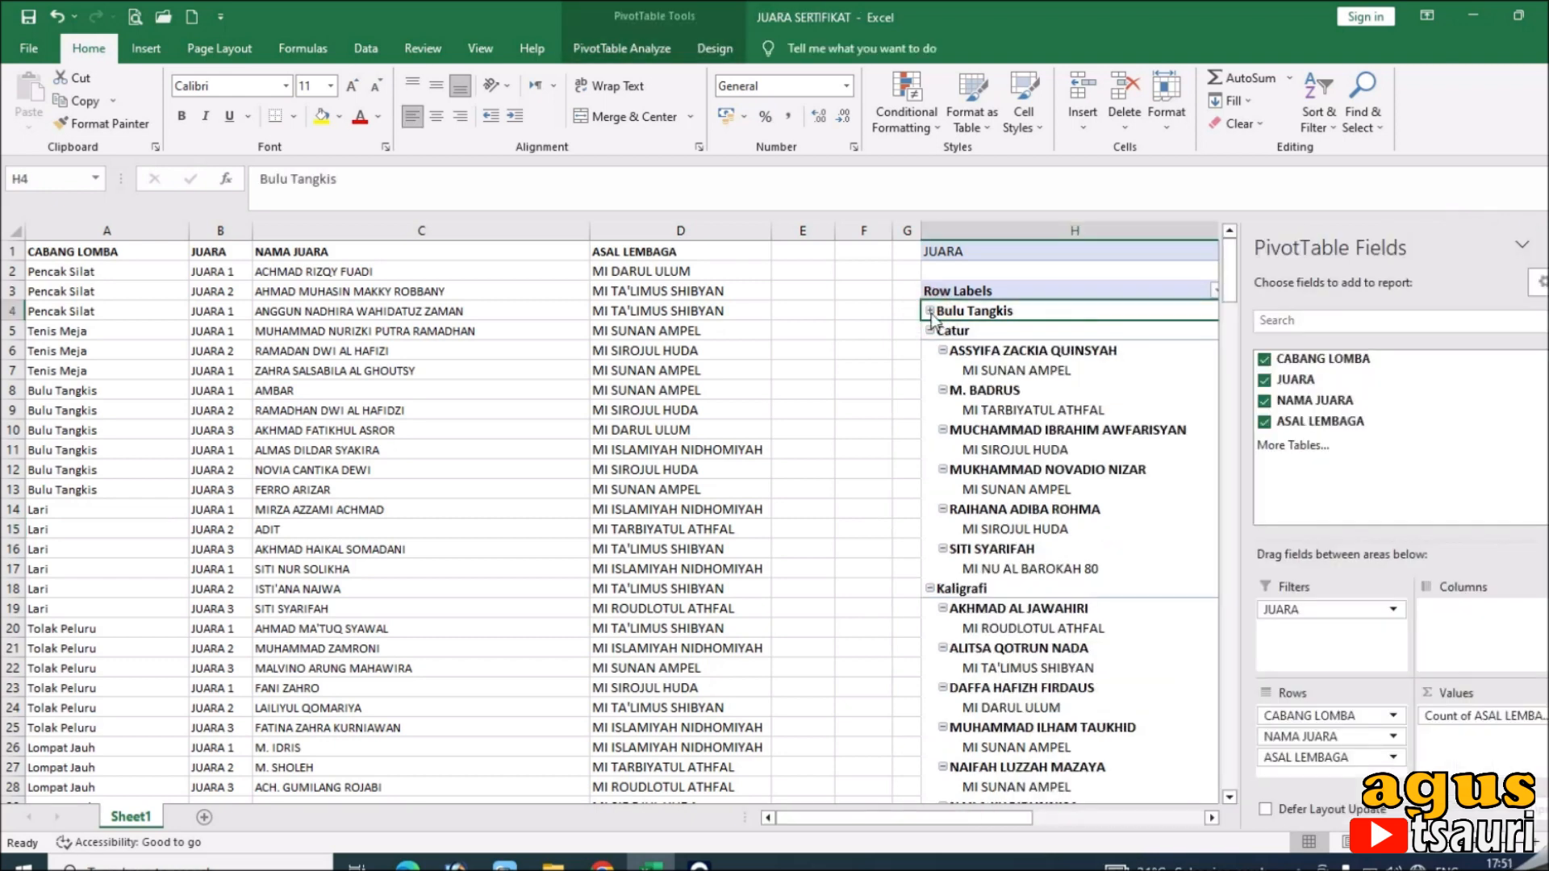
pyautogui.click(930, 312)
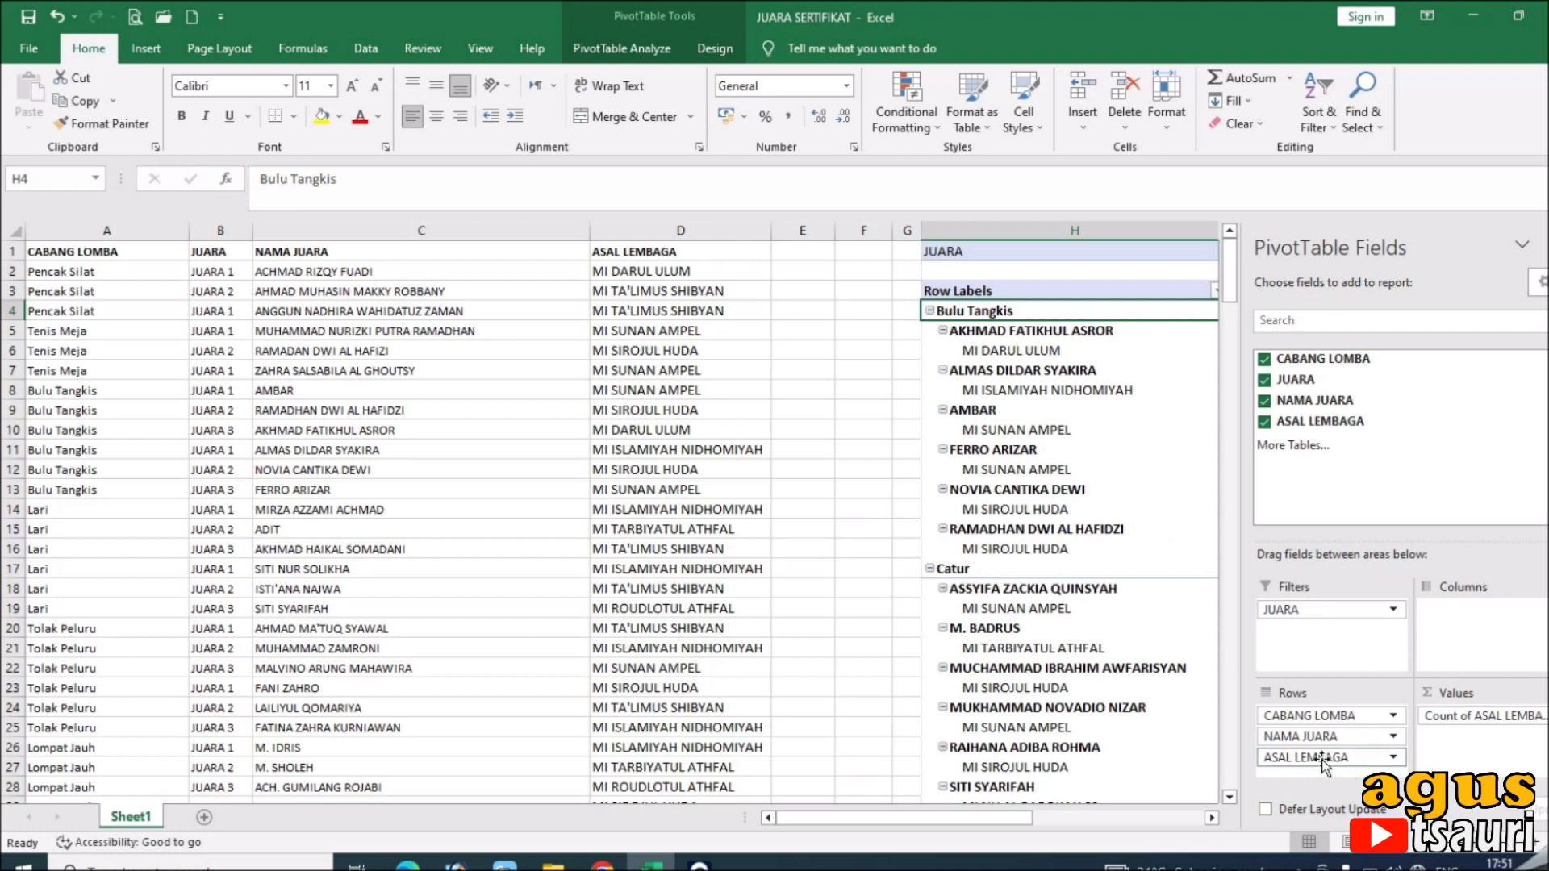
pyautogui.moveTo(1321, 758); pyautogui.dragTo(1300, 714)
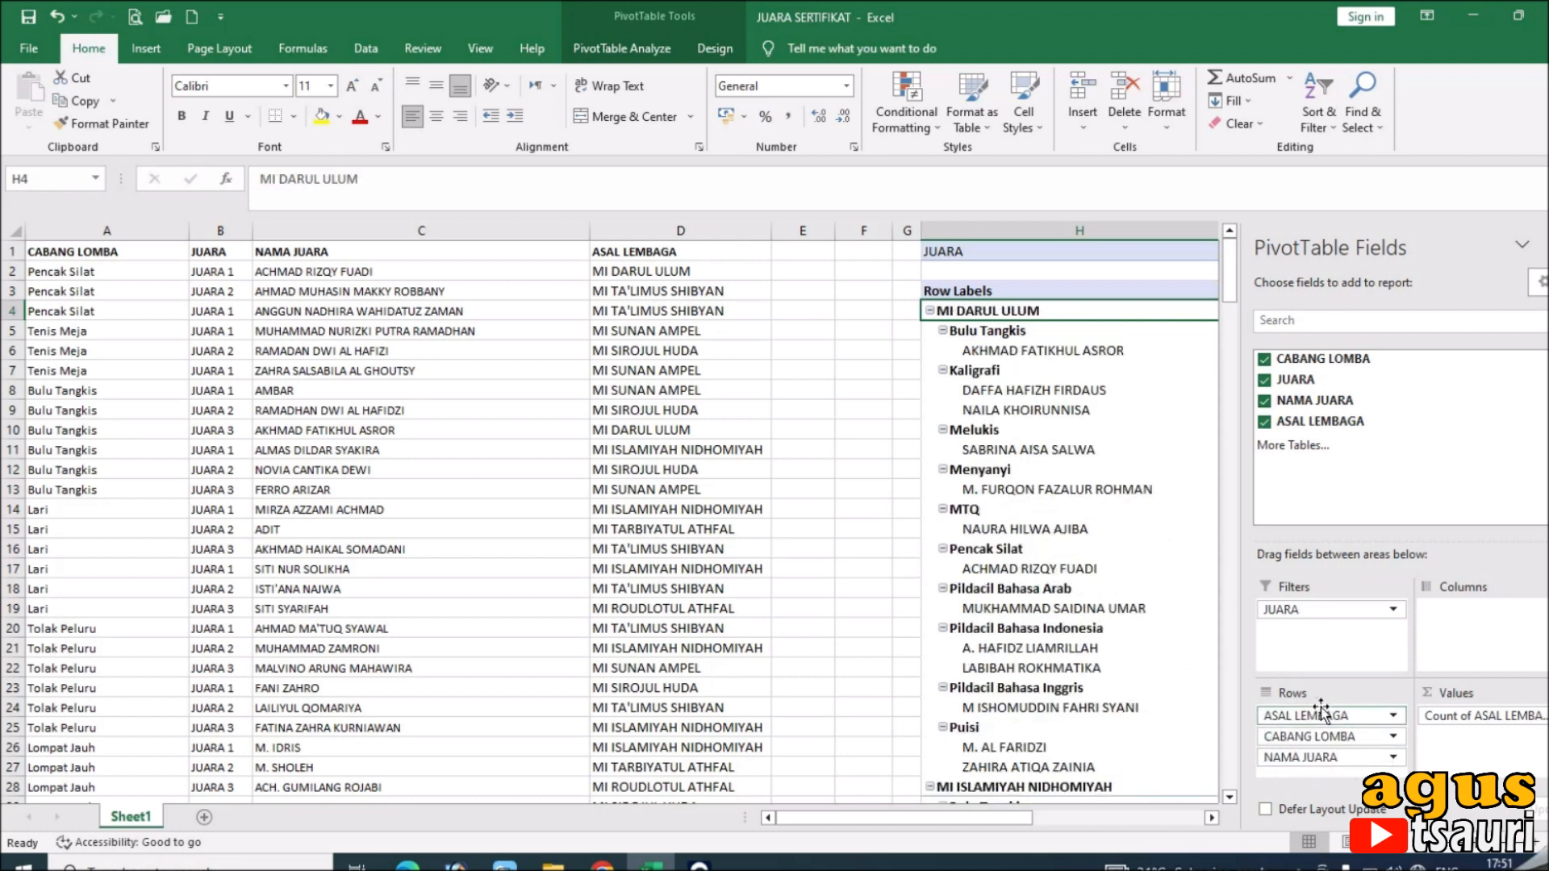
pyautogui.click(886, 413)
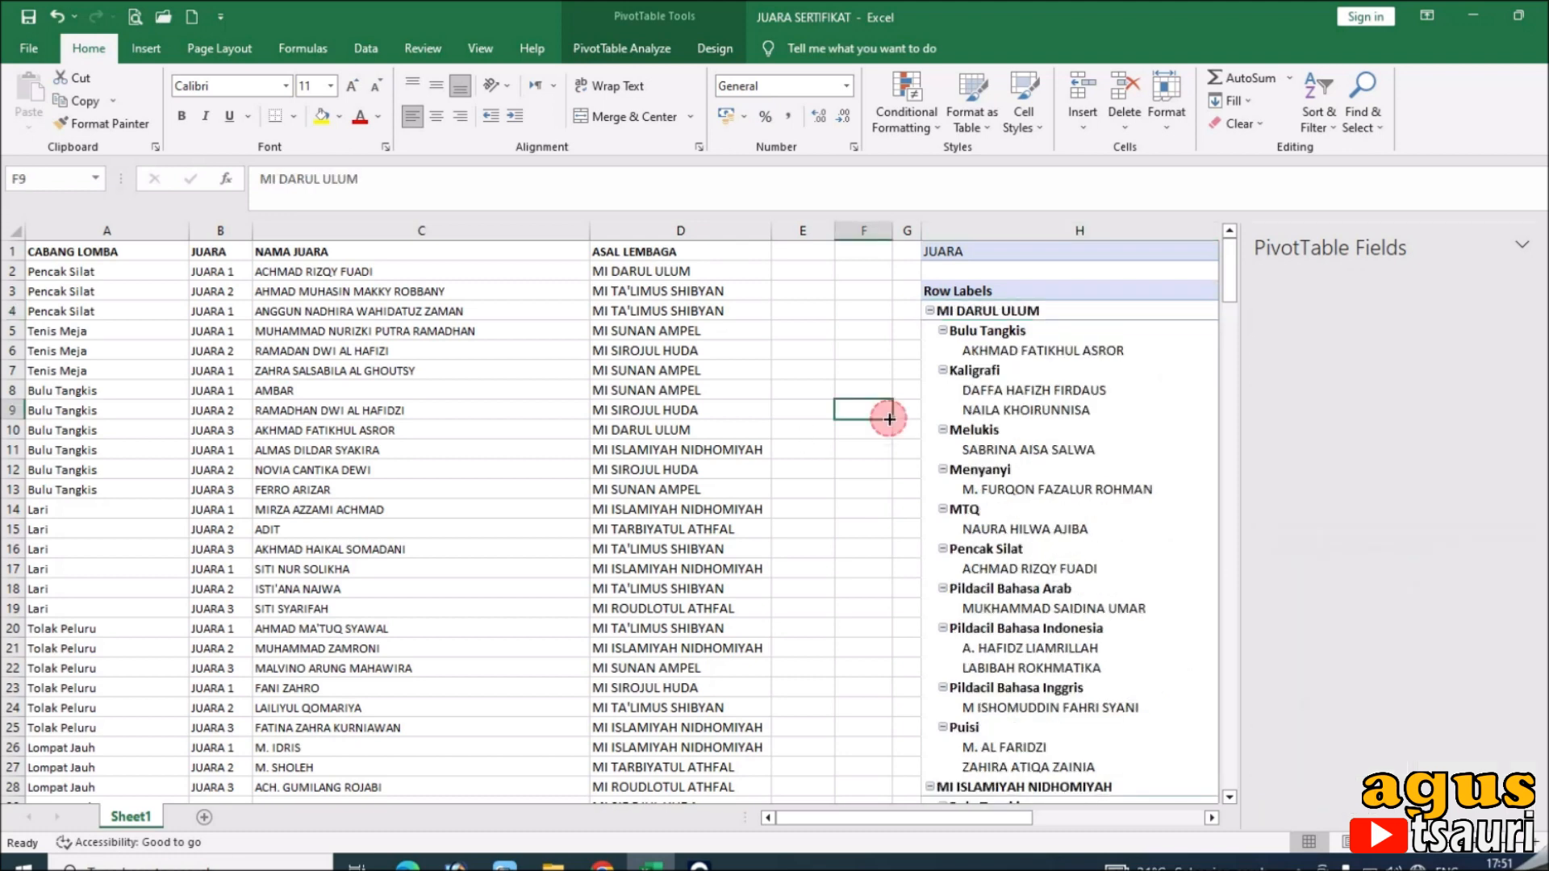
# Step: Collapse all eight institution groups in the PivotTable, from MI DARUL ULUM to MI TARBIYATUL ATHFAL, and select their counts
pyautogui.click(930, 311)
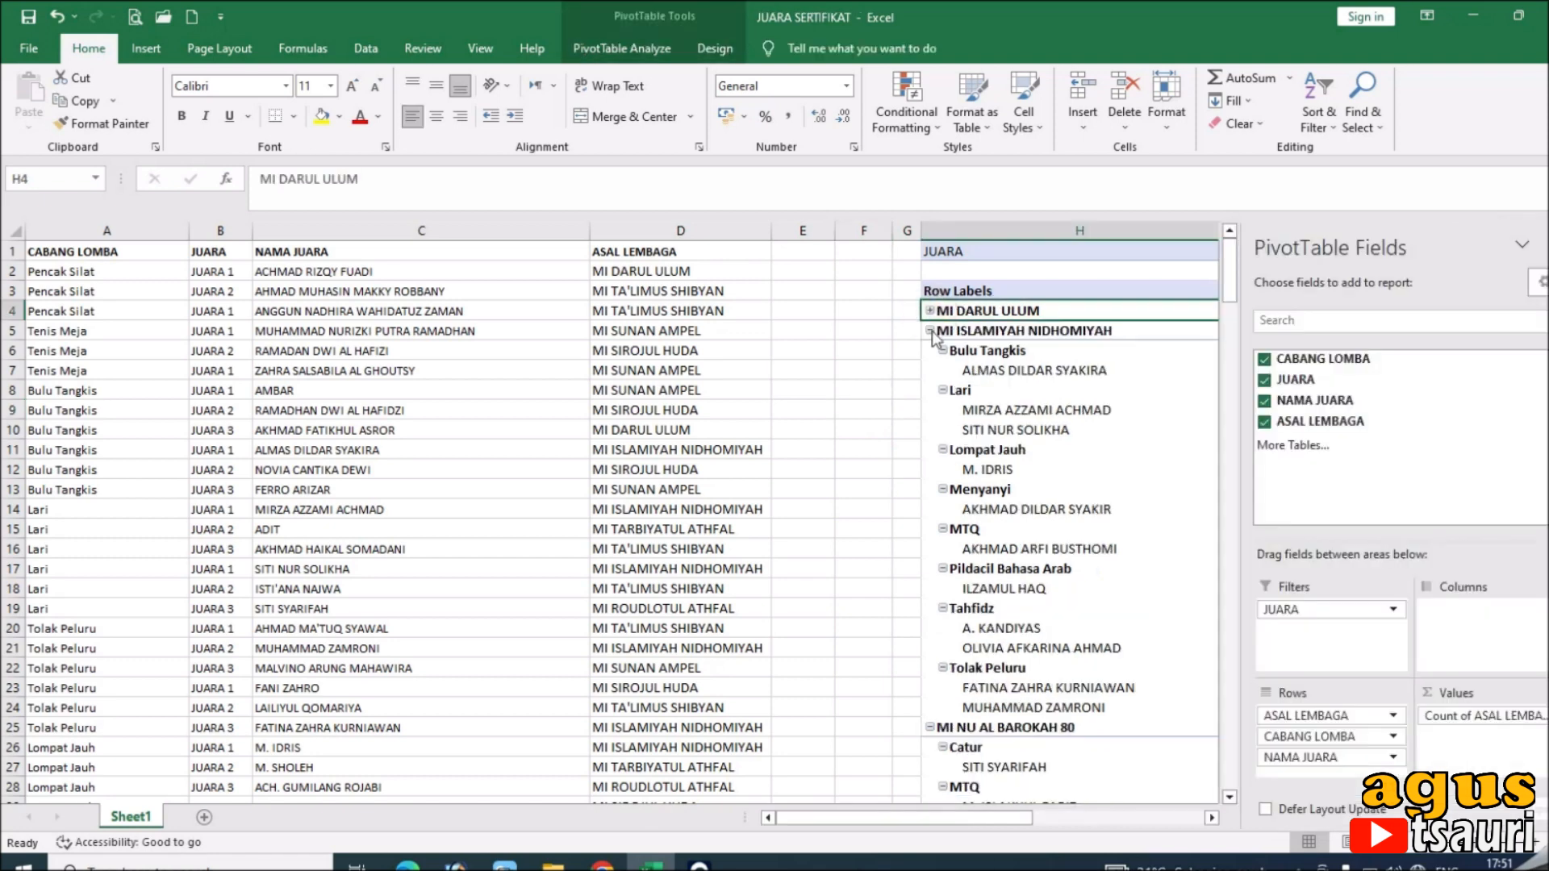
pyautogui.click(932, 330)
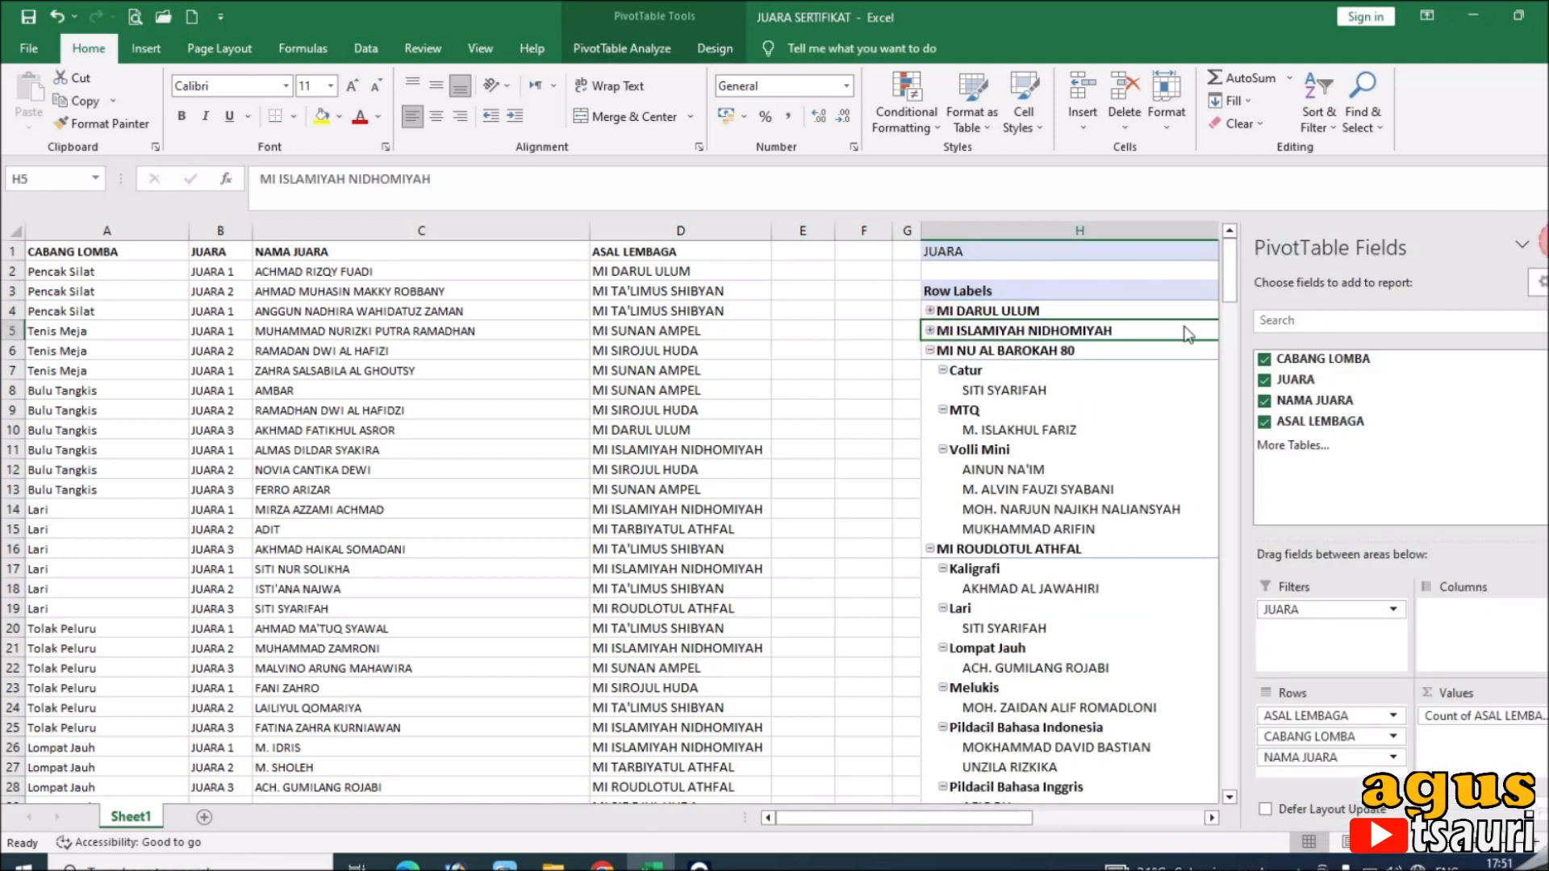
pyautogui.click(930, 550)
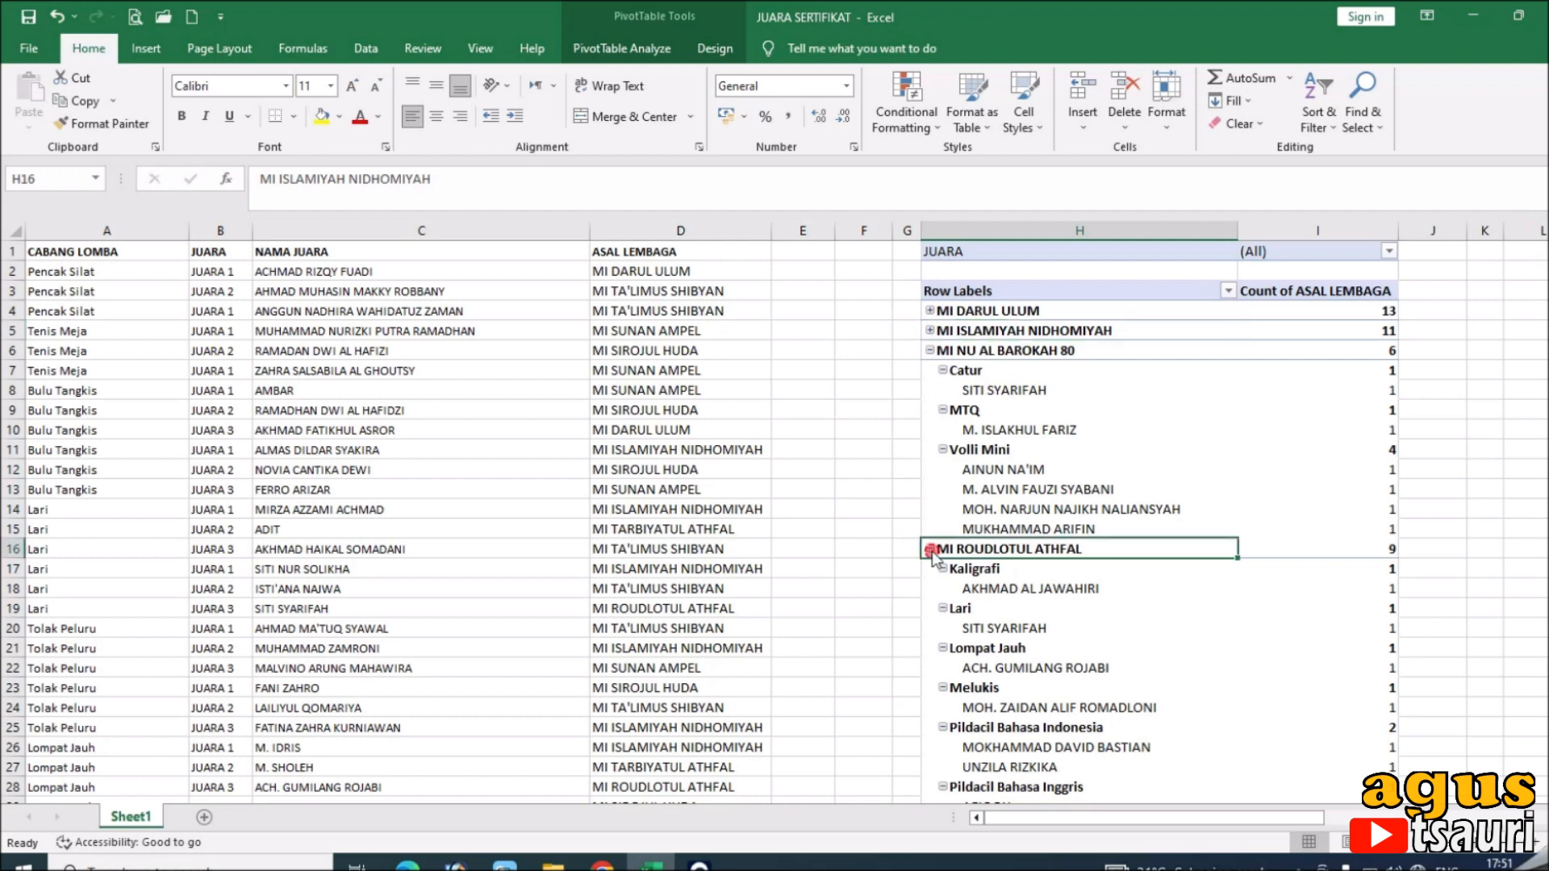
pyautogui.click(930, 351)
pyautogui.click(930, 390)
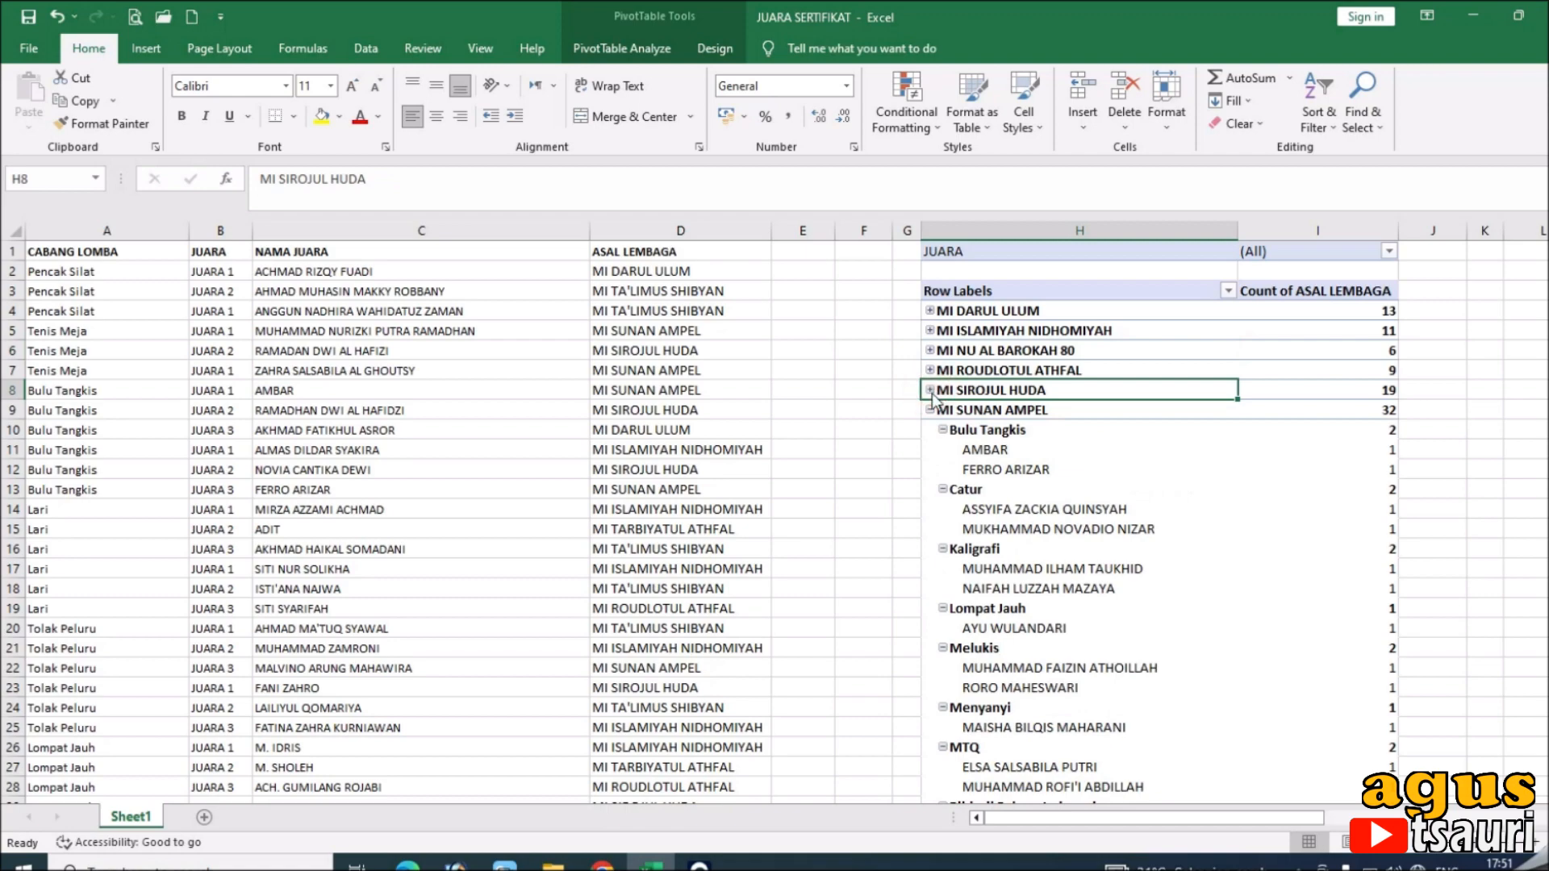
pyautogui.click(930, 410)
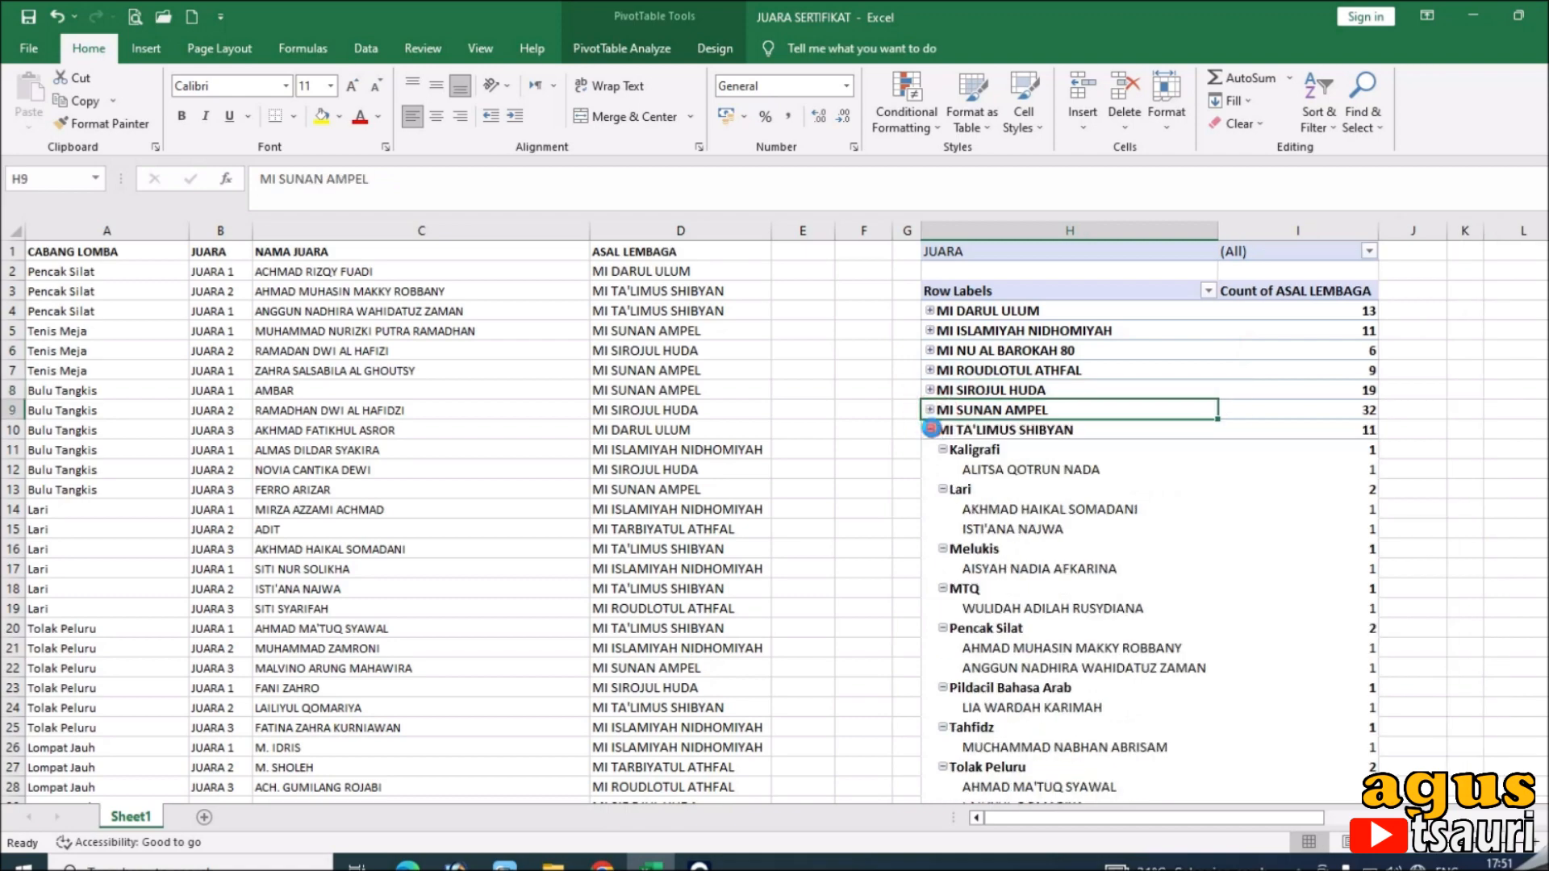
pyautogui.click(930, 430)
pyautogui.click(932, 450)
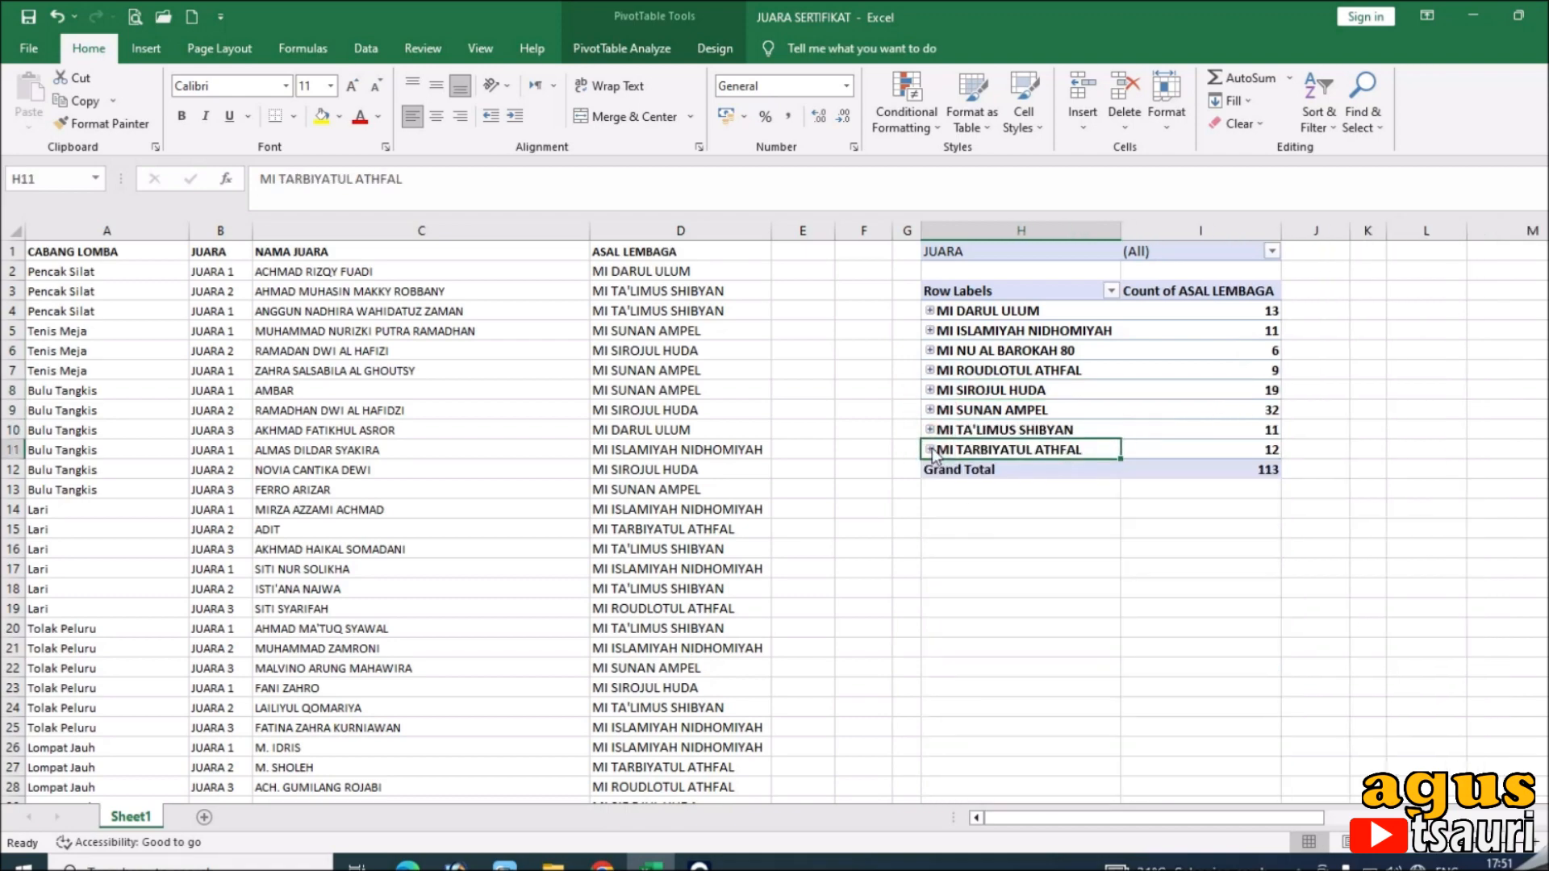
pyautogui.click(1363, 534)
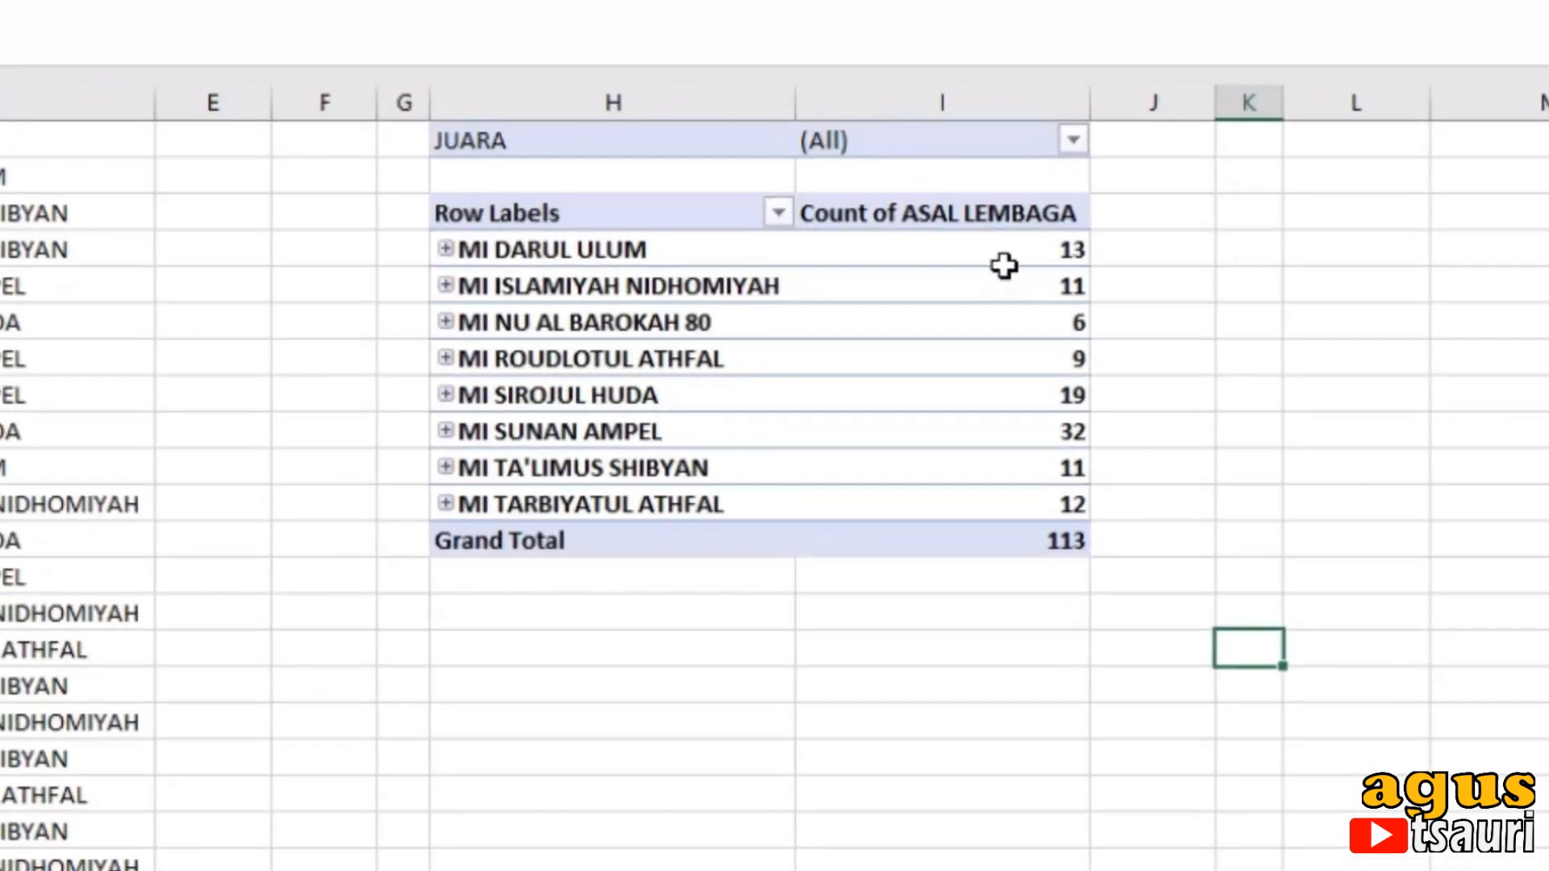
pyautogui.moveTo(1004, 265); pyautogui.dragTo(1030, 505)
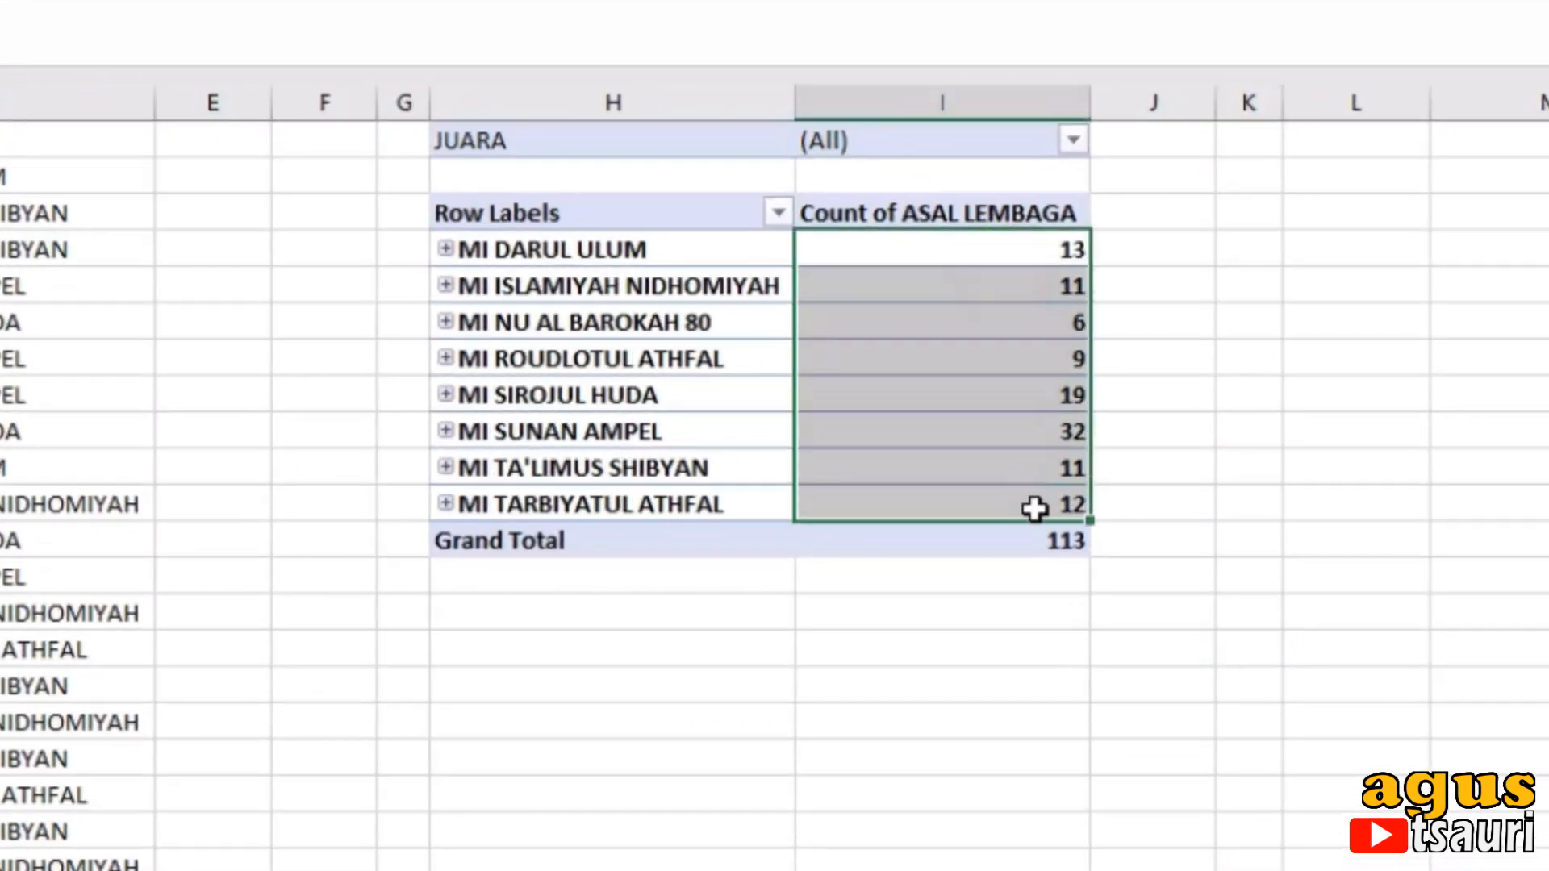
# Step: Filter the PivotTable's JUARA field to JUARA 1
pyautogui.click(1073, 141)
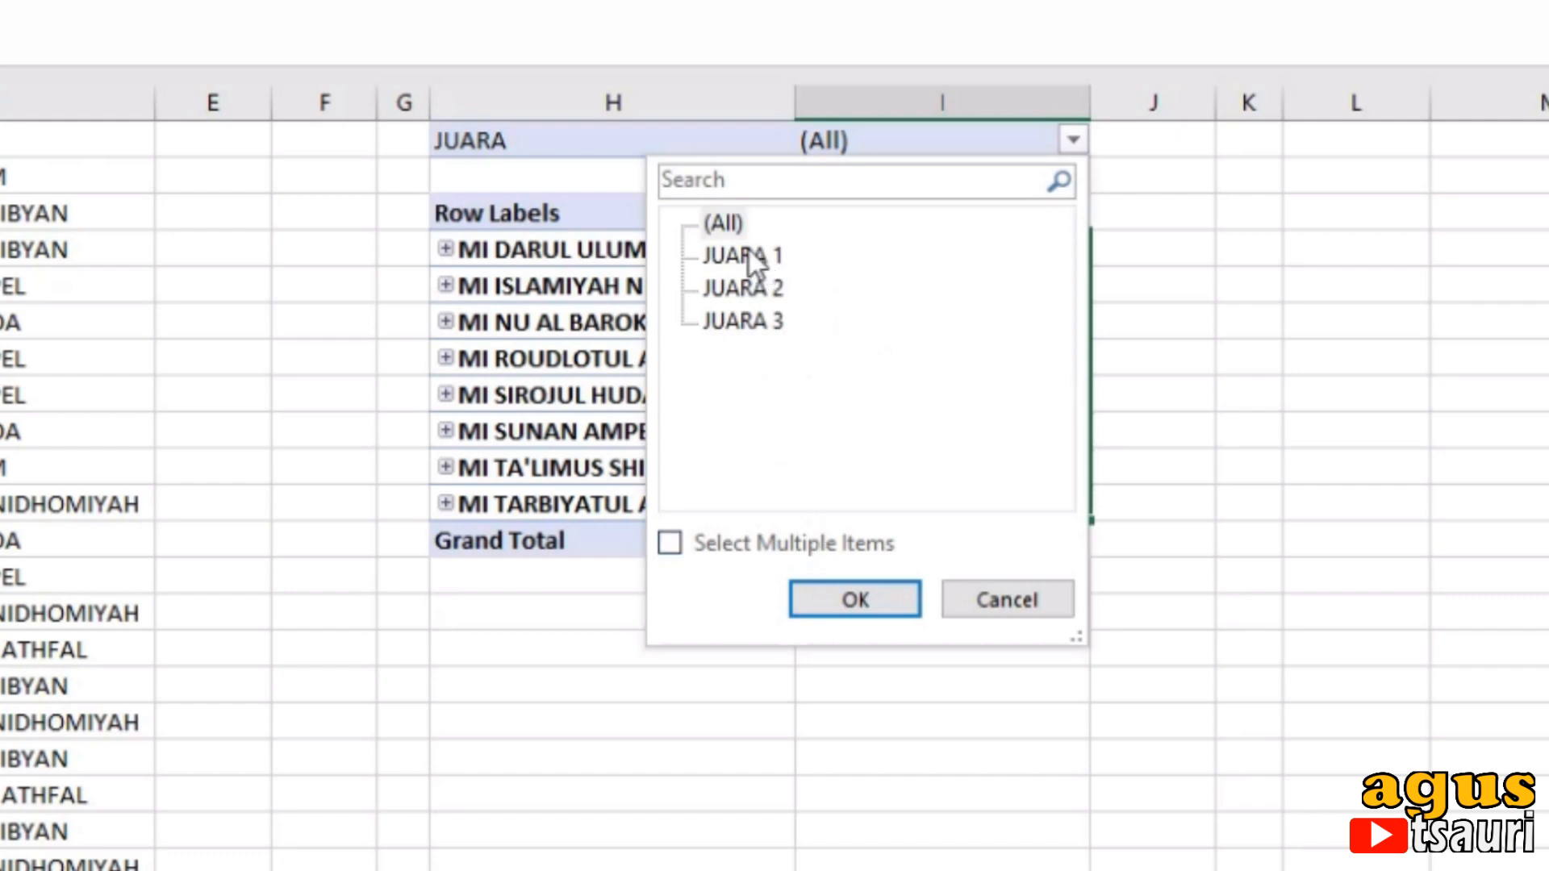
pyautogui.click(856, 598)
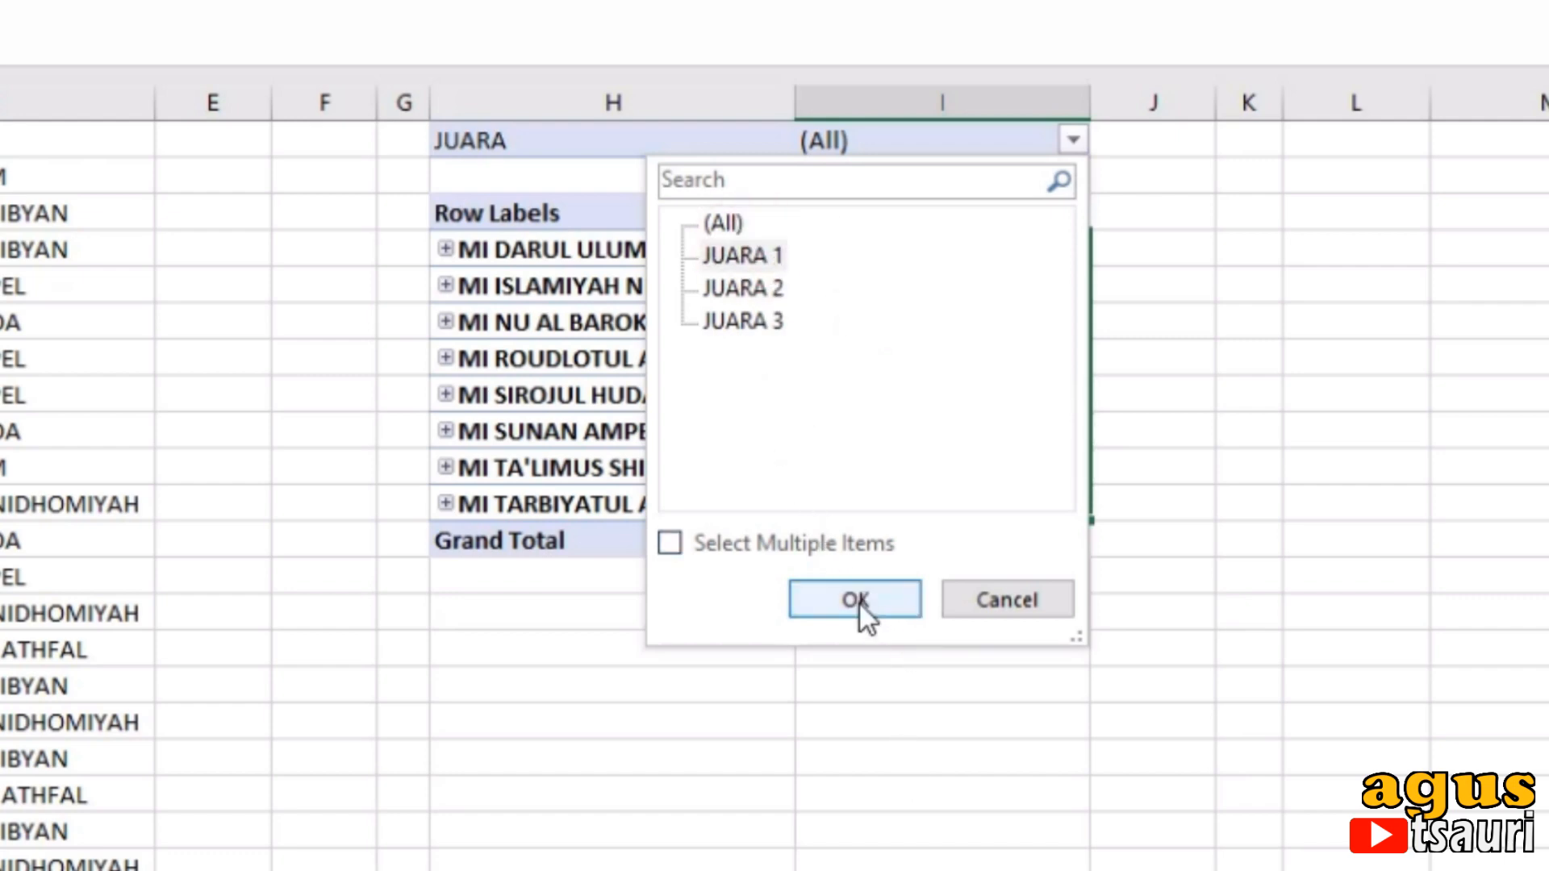
pyautogui.click(901, 600)
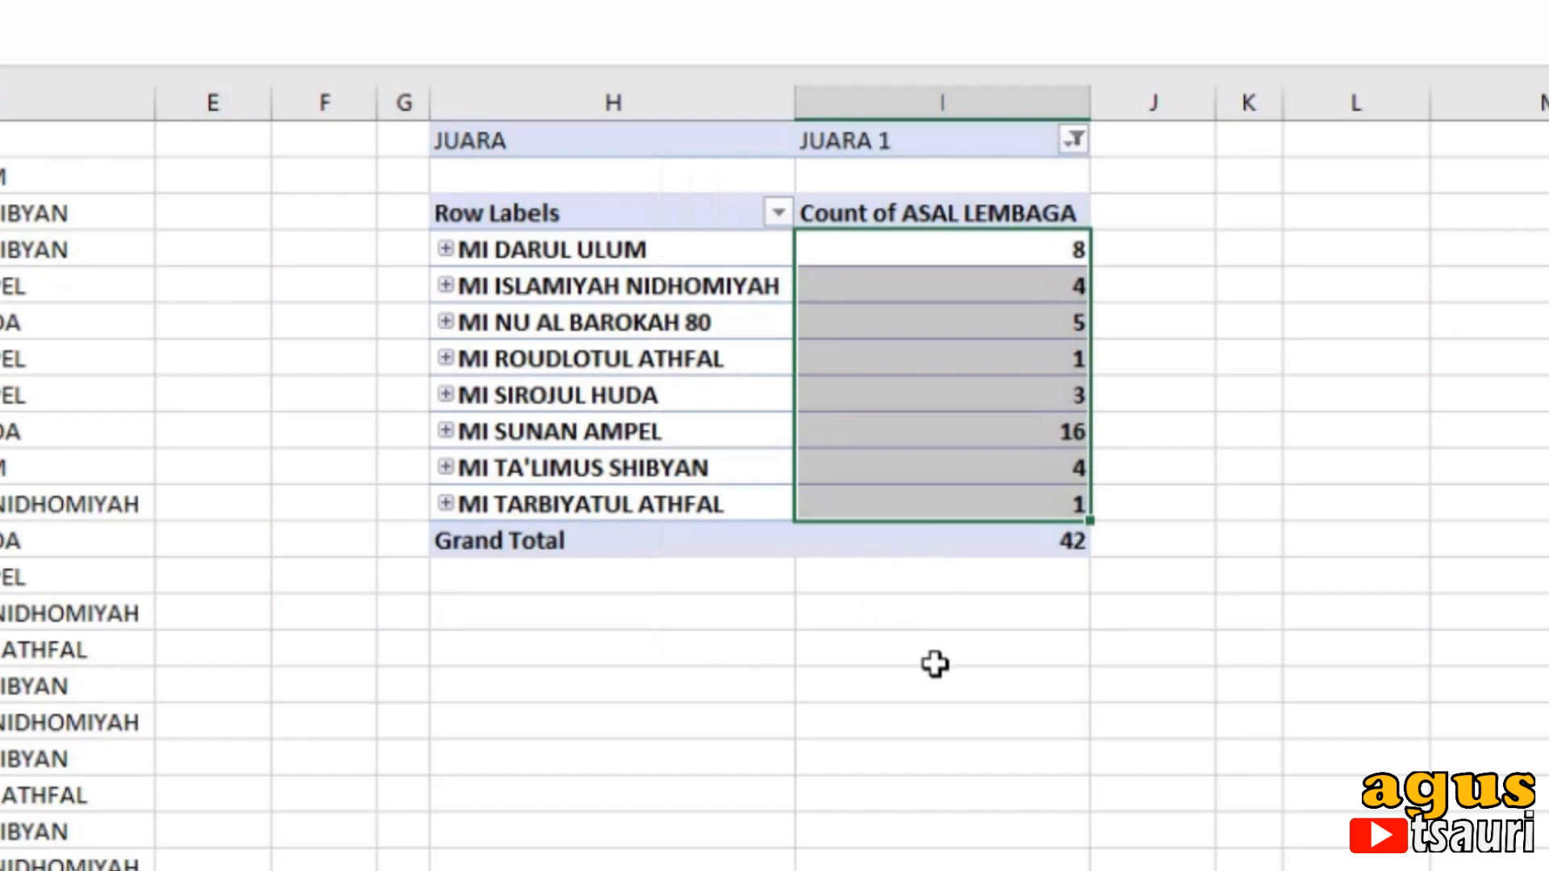
pyautogui.click(1230, 472)
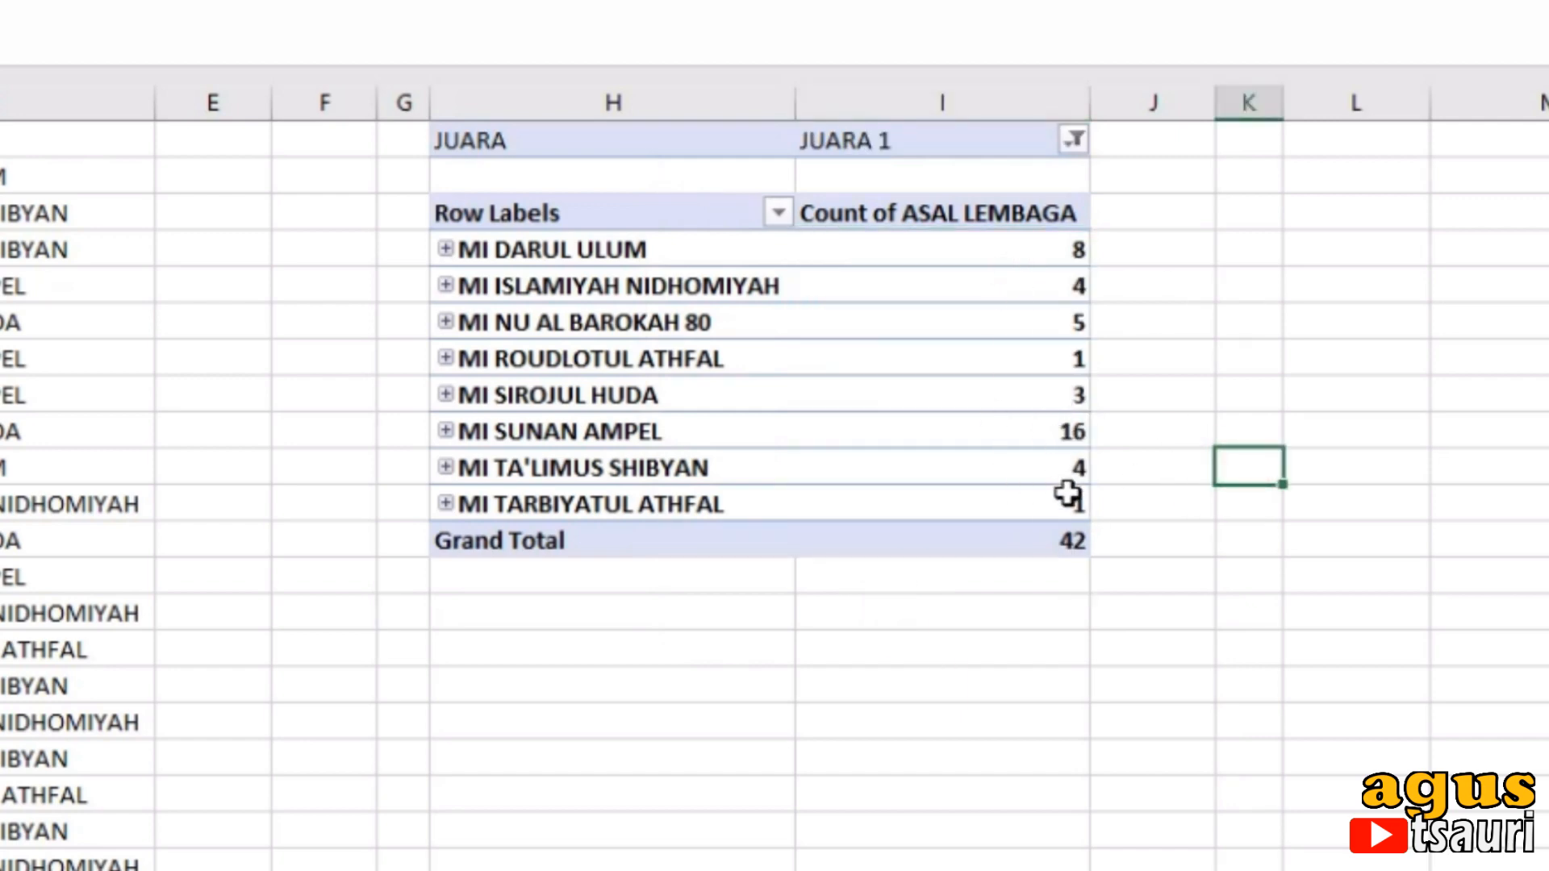
# Step: Switch the PivotTable's JUARA filter to JUARA 2
pyautogui.click(1063, 137)
pyautogui.click(766, 273)
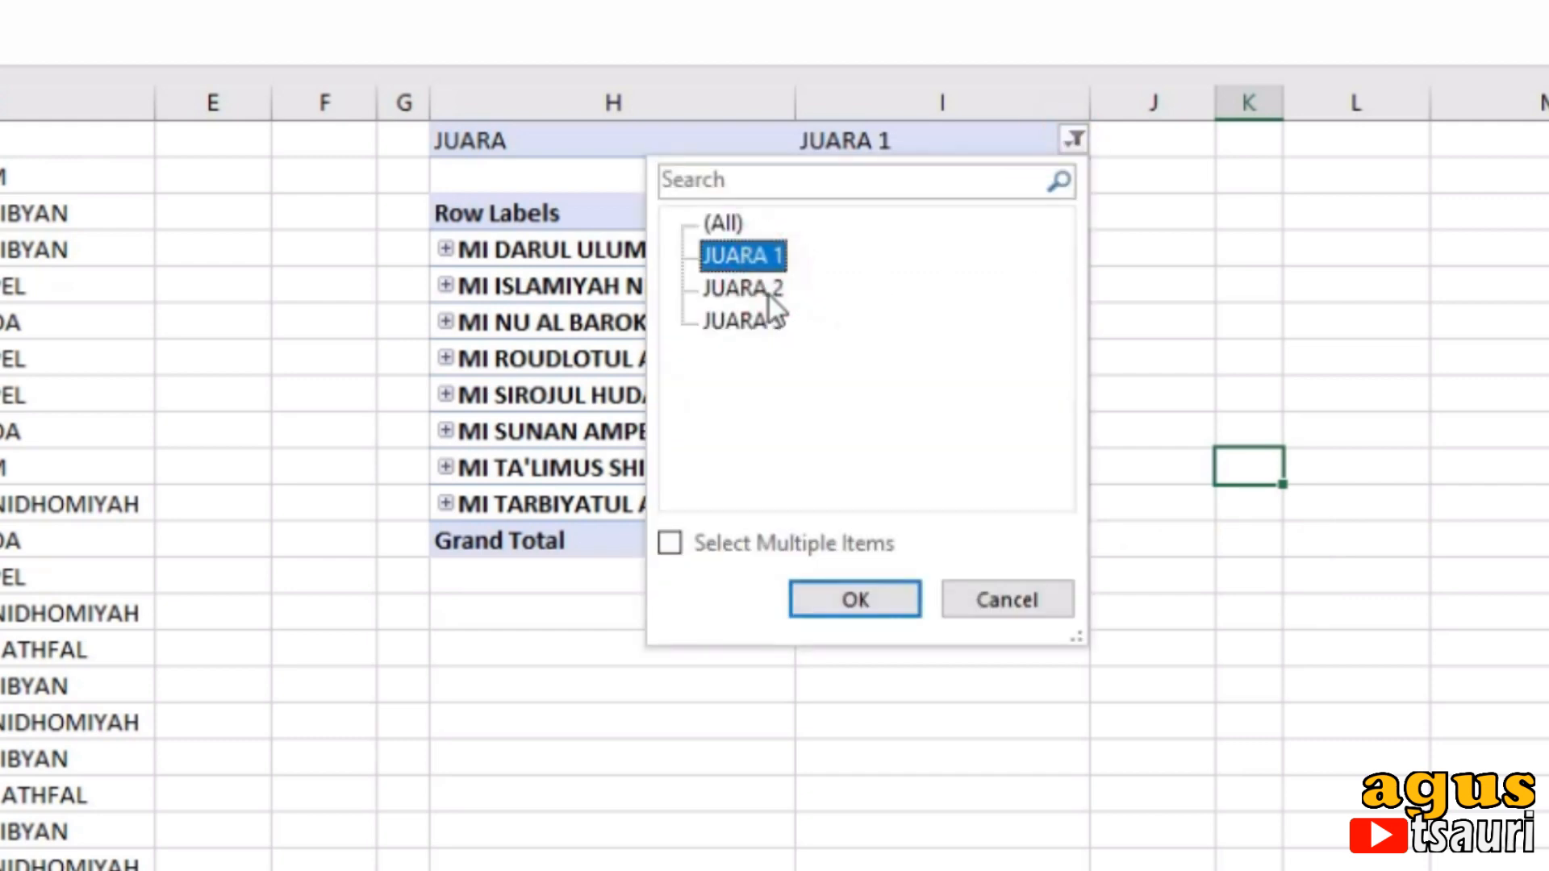
pyautogui.click(768, 294)
pyautogui.click(895, 601)
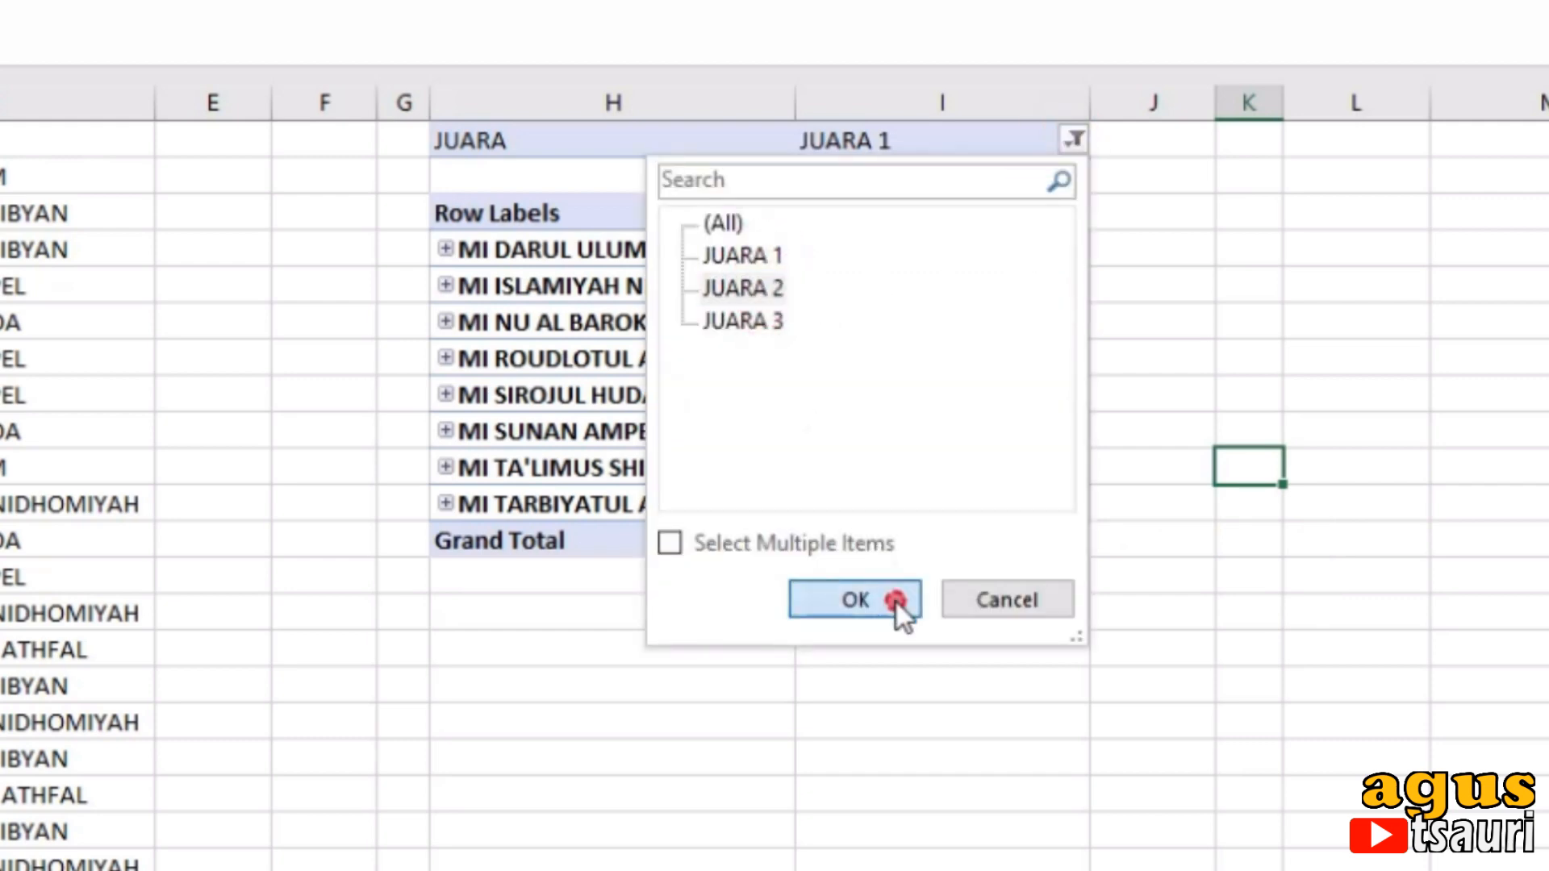
# Step: Switch the PivotTable's JUARA filter to JUARA 3
pyautogui.click(1073, 141)
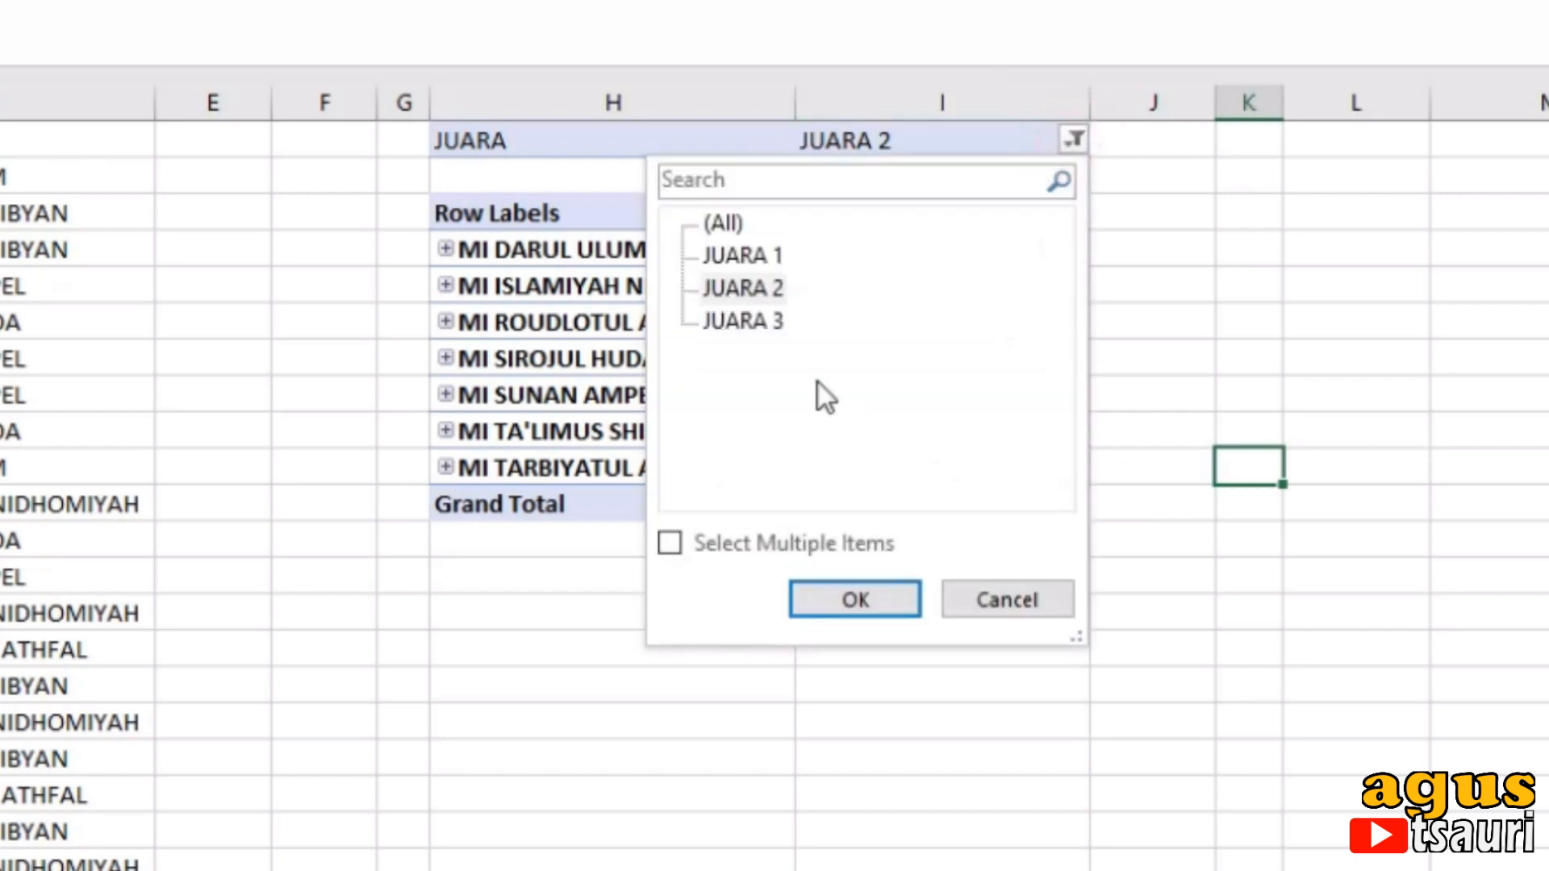
pyautogui.click(730, 321)
pyautogui.click(865, 596)
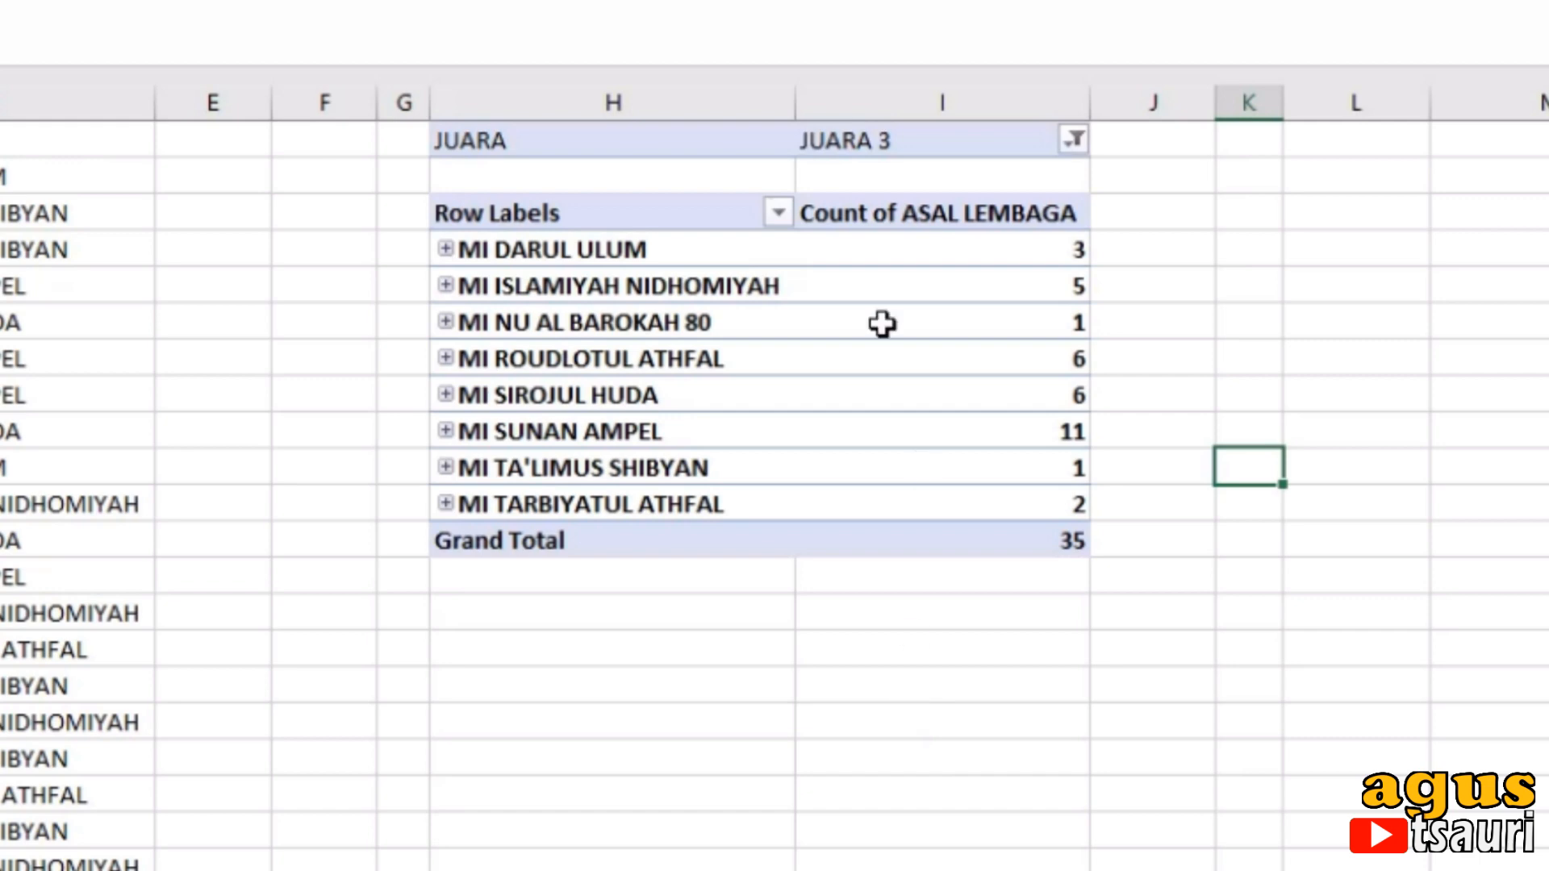
# Step: Allow multiple items in the JUARA filter and include all ranks
pyautogui.click(1066, 135)
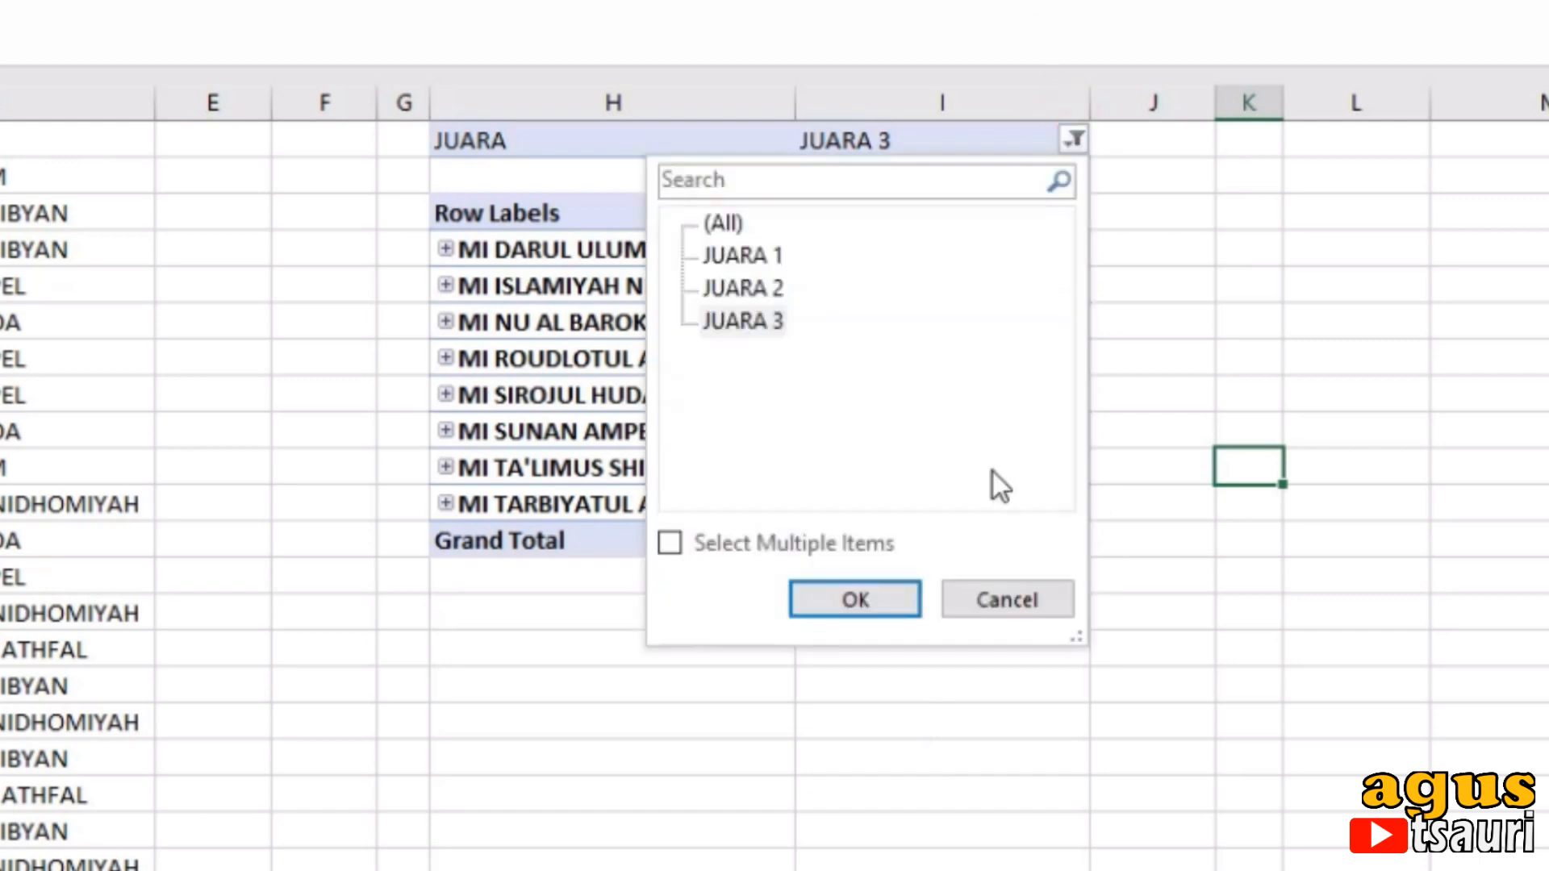
pyautogui.click(670, 543)
pyautogui.click(719, 217)
pyautogui.click(872, 603)
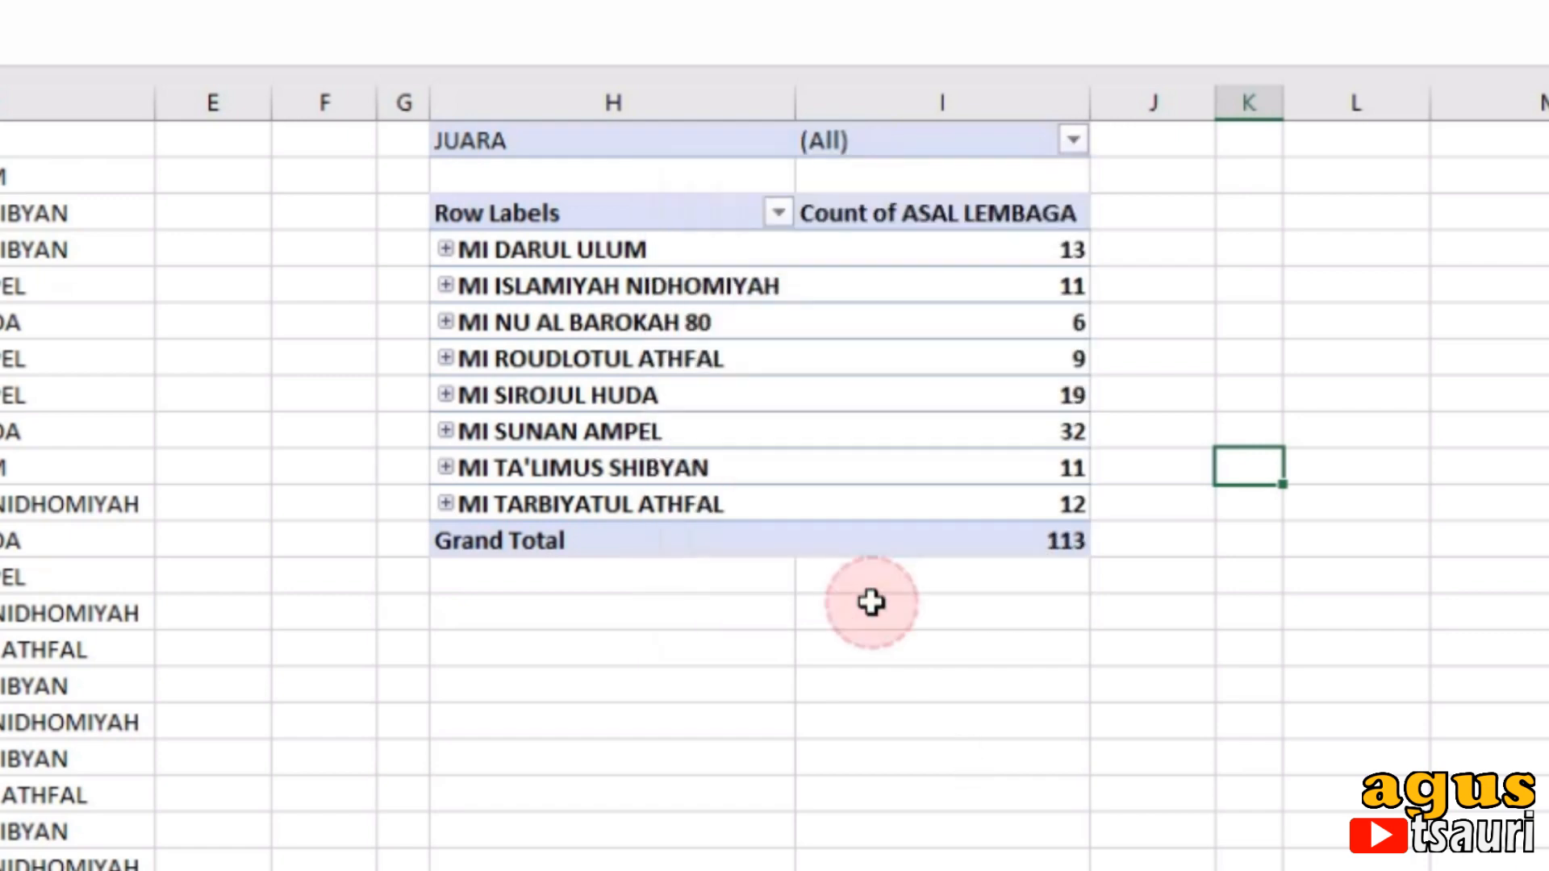
# Step: Restrict the multiple-item JUARA filter to JUARA 1 only and expand the MI DARUL ULUM group
pyautogui.moveTo(1016, 275)
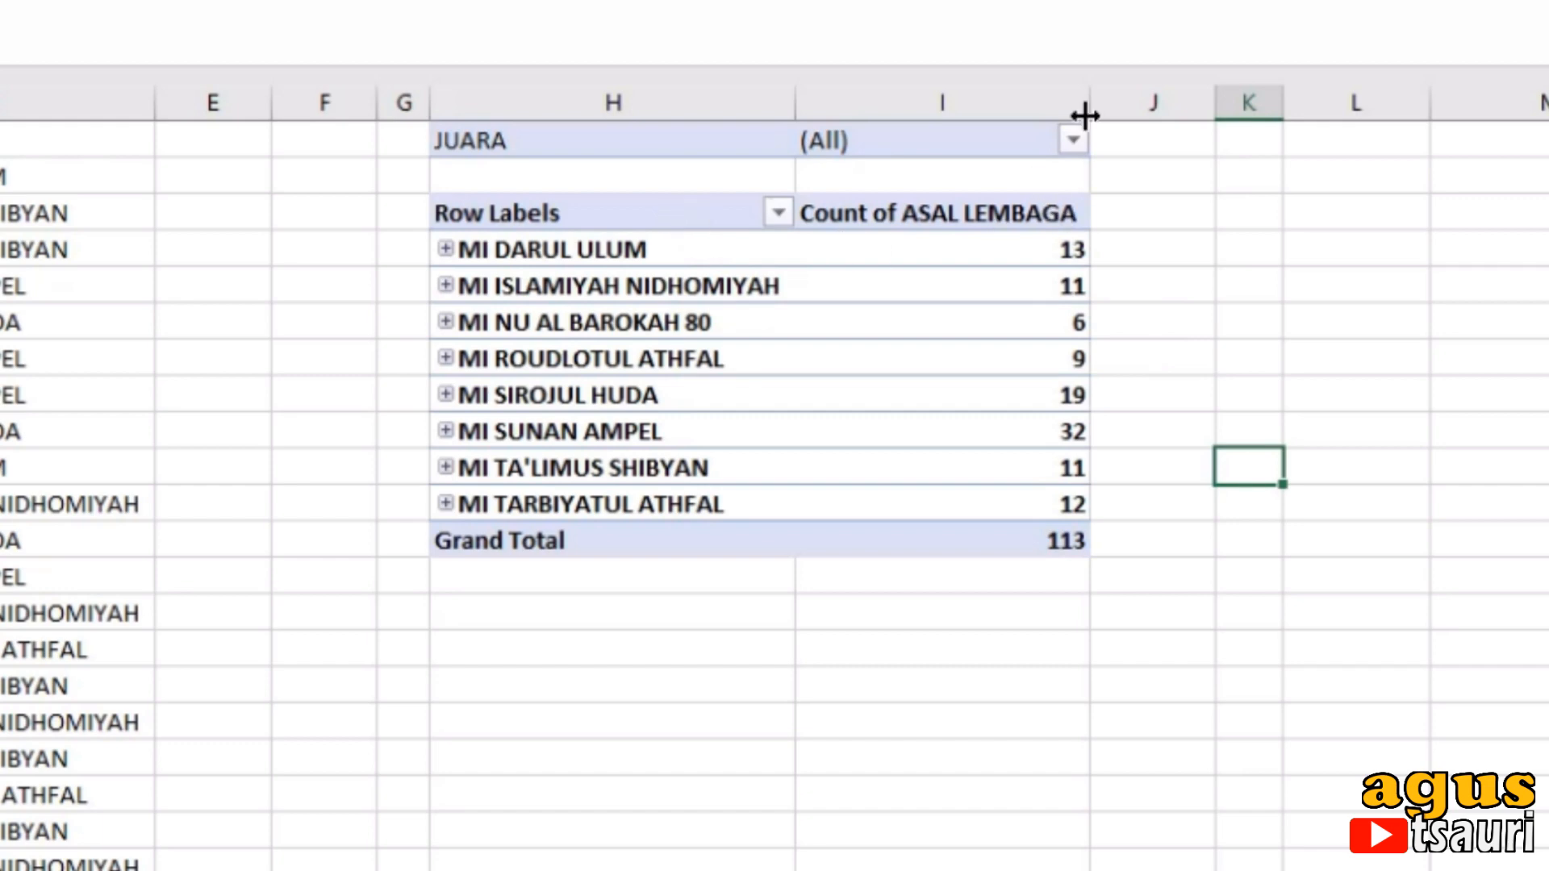
pyautogui.click(1072, 140)
pyautogui.click(710, 223)
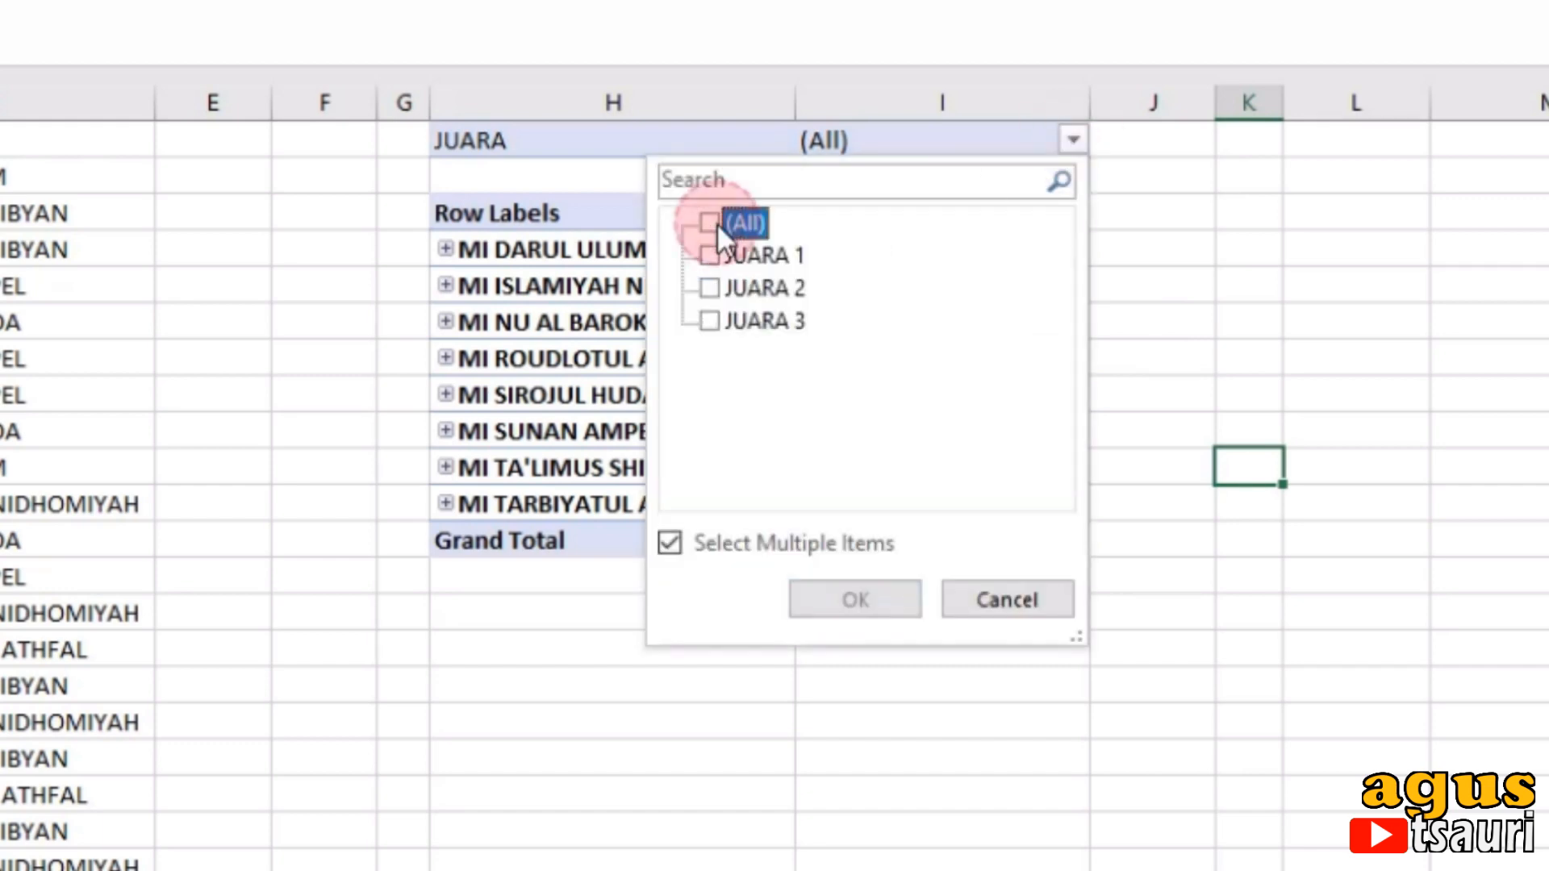
pyautogui.click(710, 255)
pyautogui.click(836, 597)
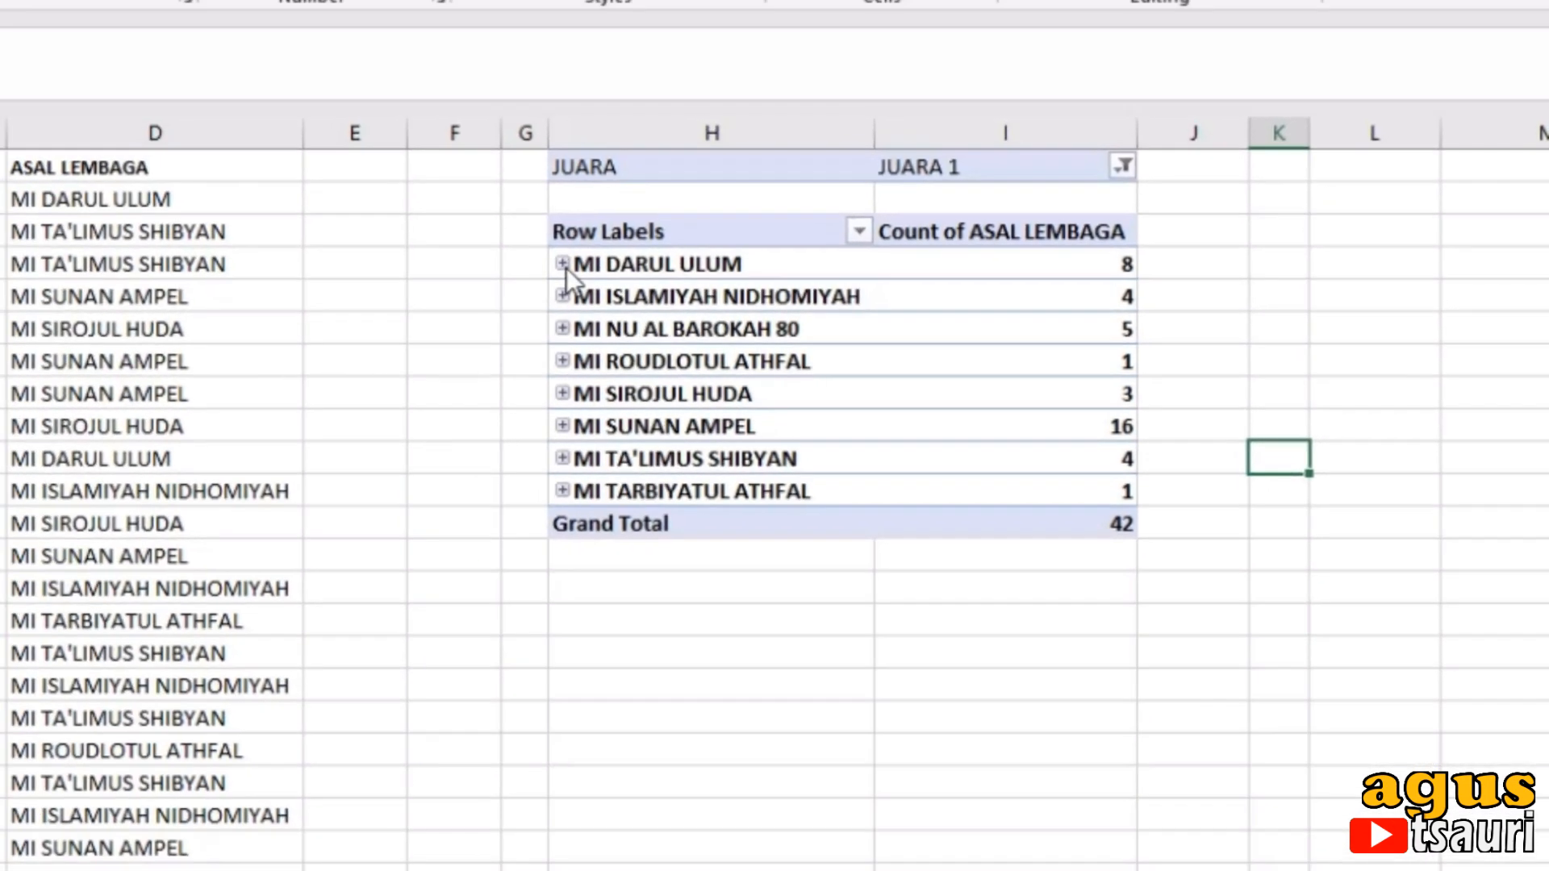
pyautogui.click(563, 264)
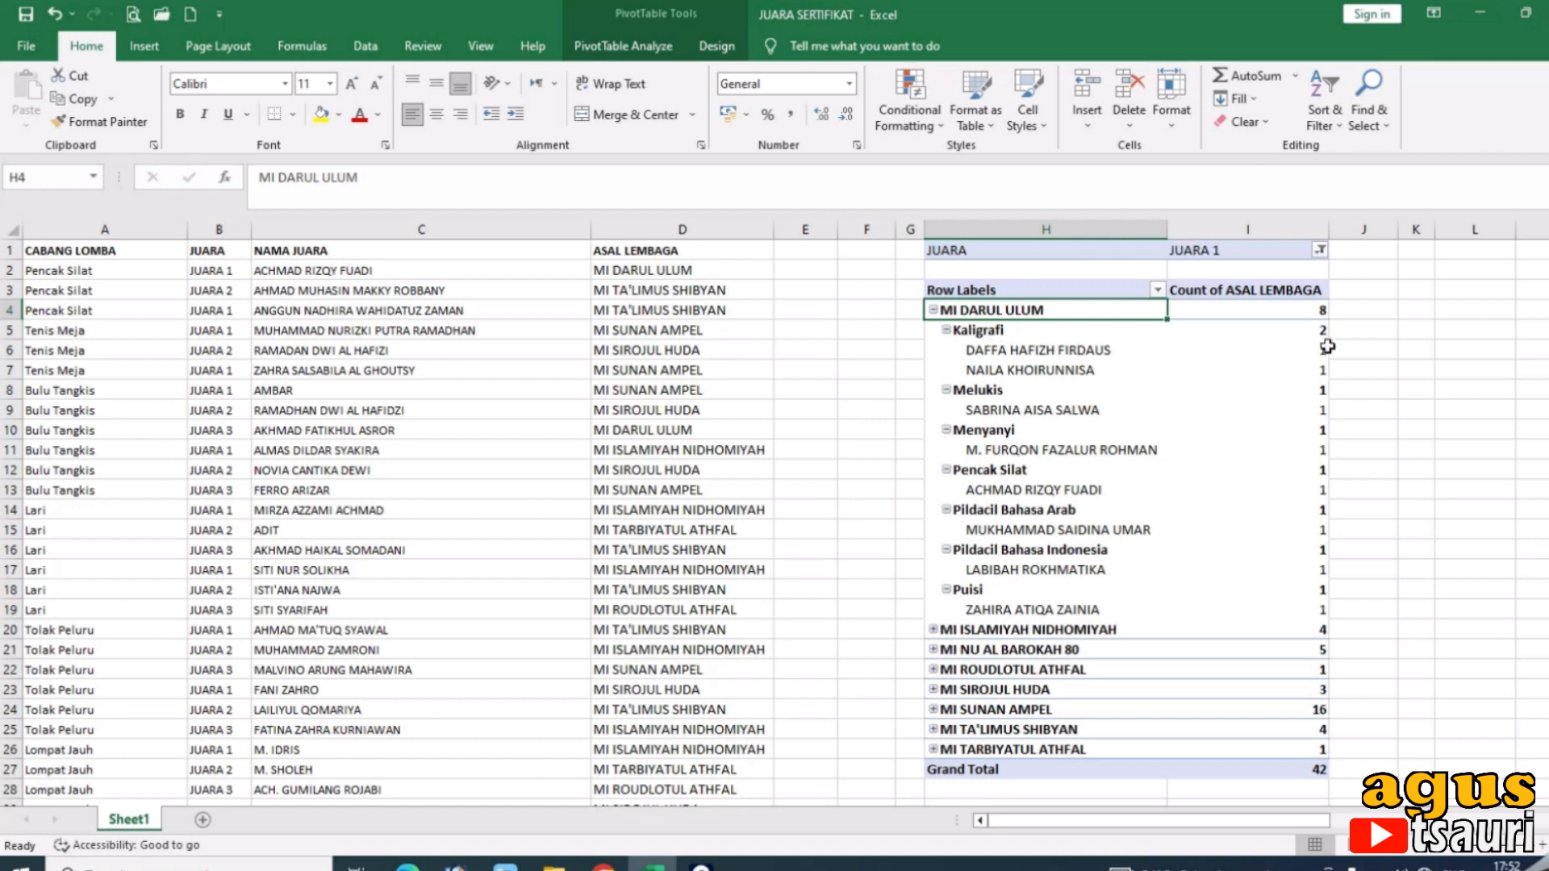
# Step: Add JUARA 2 to the ranks included in the JUARA filter
pyautogui.click(1320, 251)
pyautogui.click(1132, 339)
pyautogui.click(1200, 502)
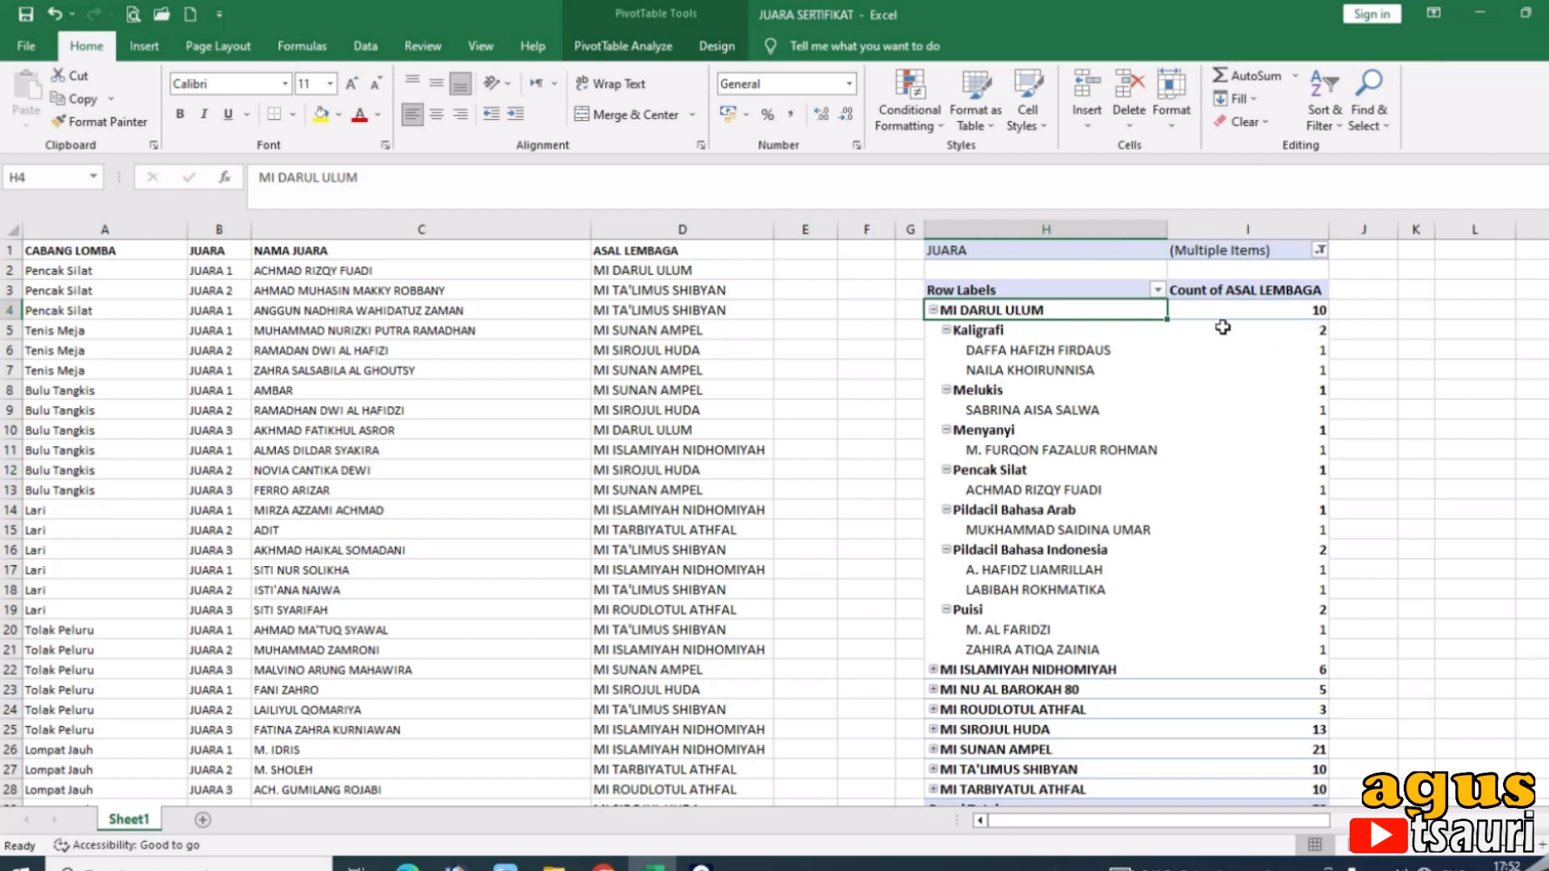
# Step: Restrict the PivotTable's JUARA filter to JUARA 1 only and check the filter's rank selection
pyautogui.click(1320, 251)
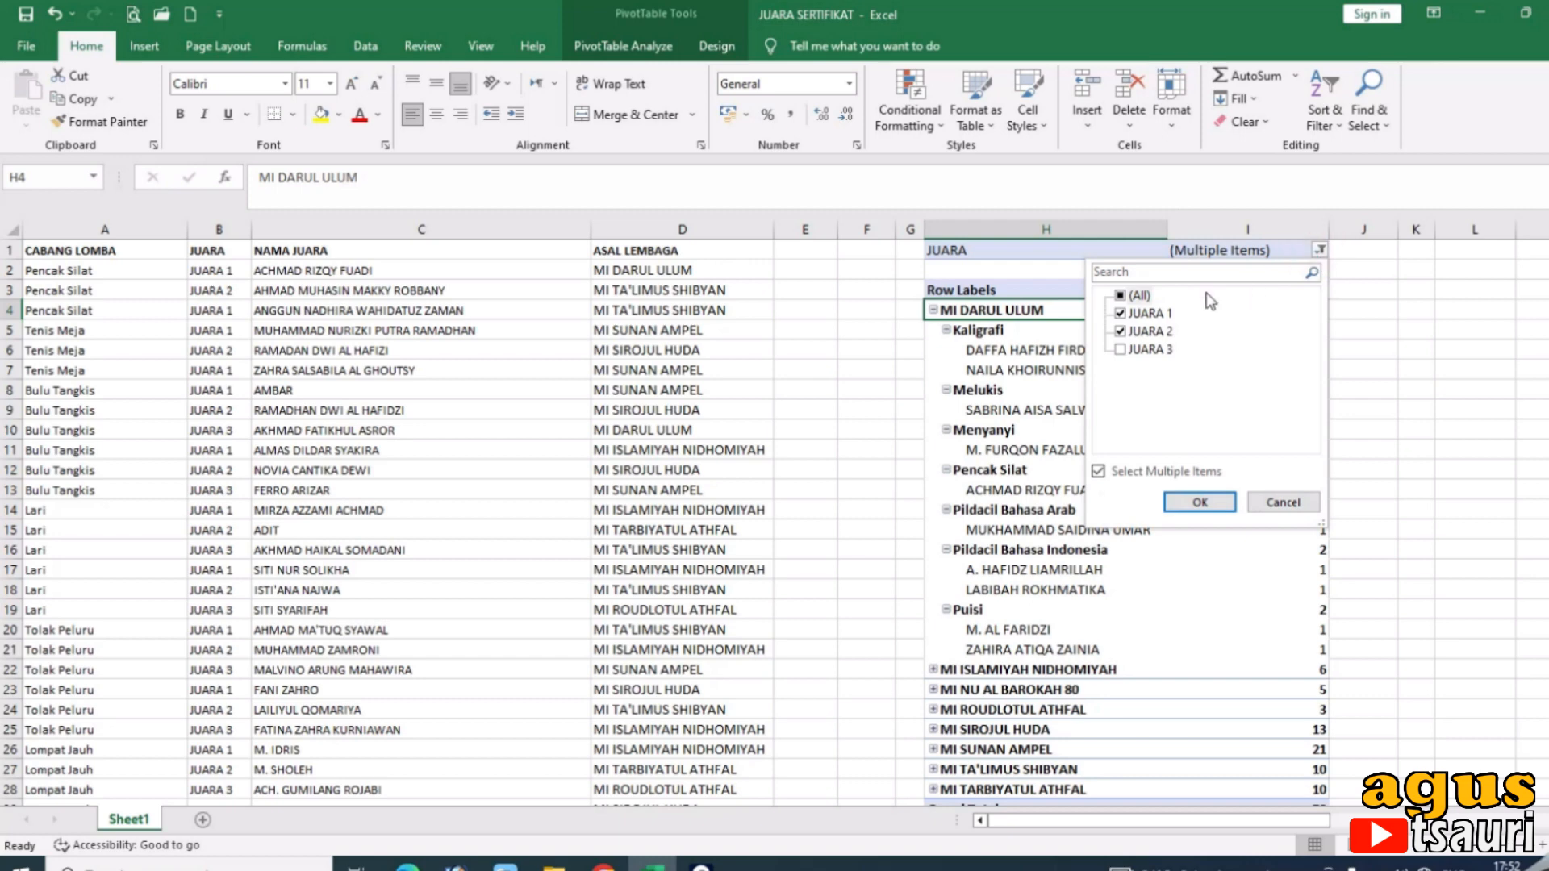
pyautogui.click(1121, 296)
pyautogui.click(1119, 296)
pyautogui.click(1121, 314)
pyautogui.click(1199, 502)
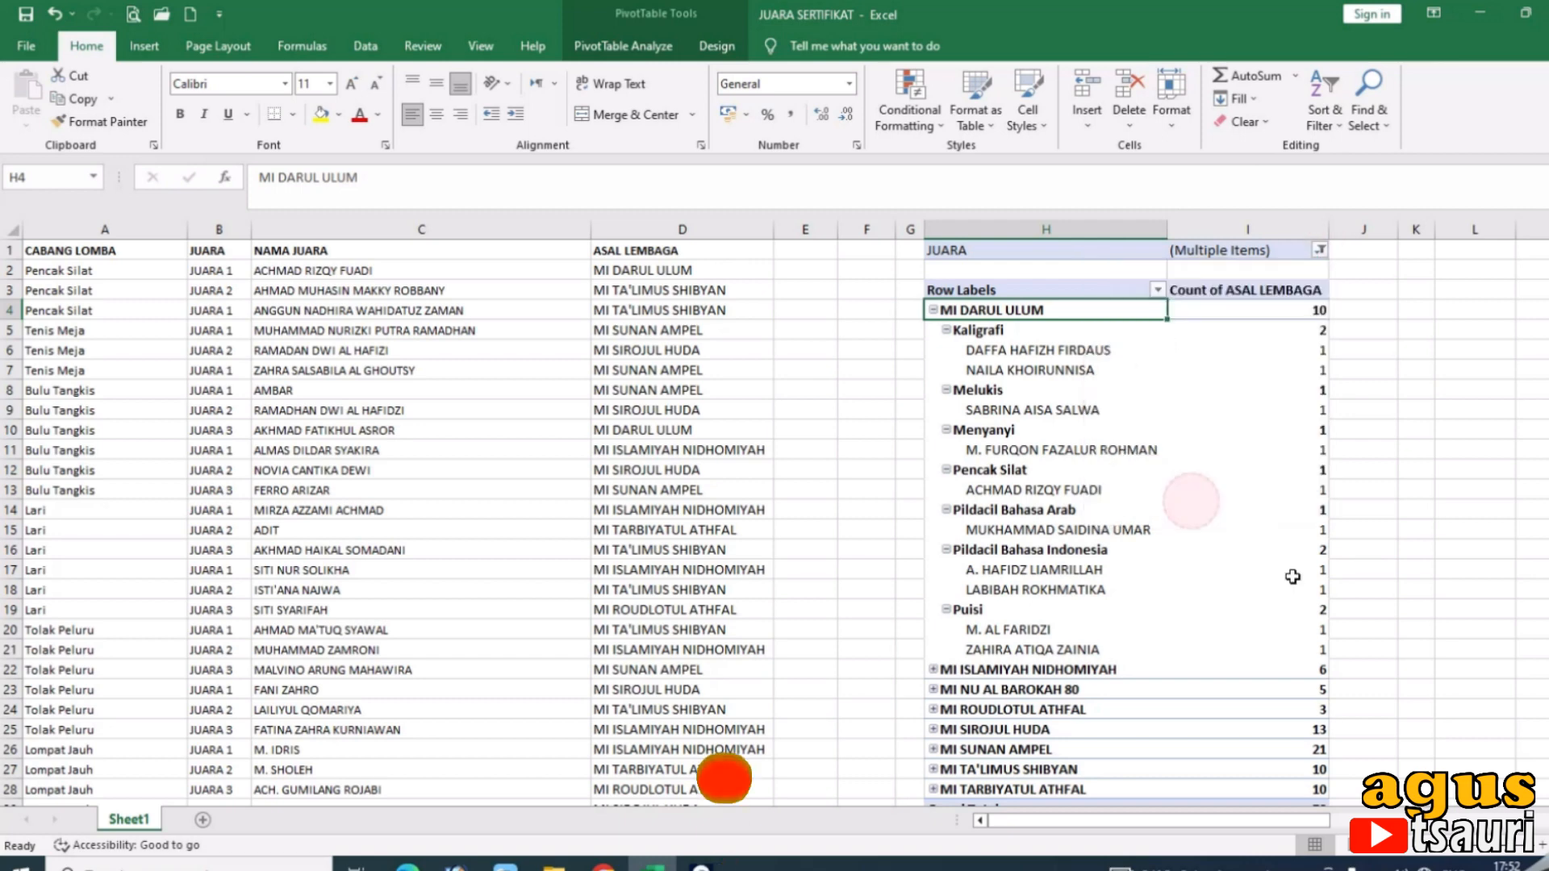
pyautogui.click(1285, 763)
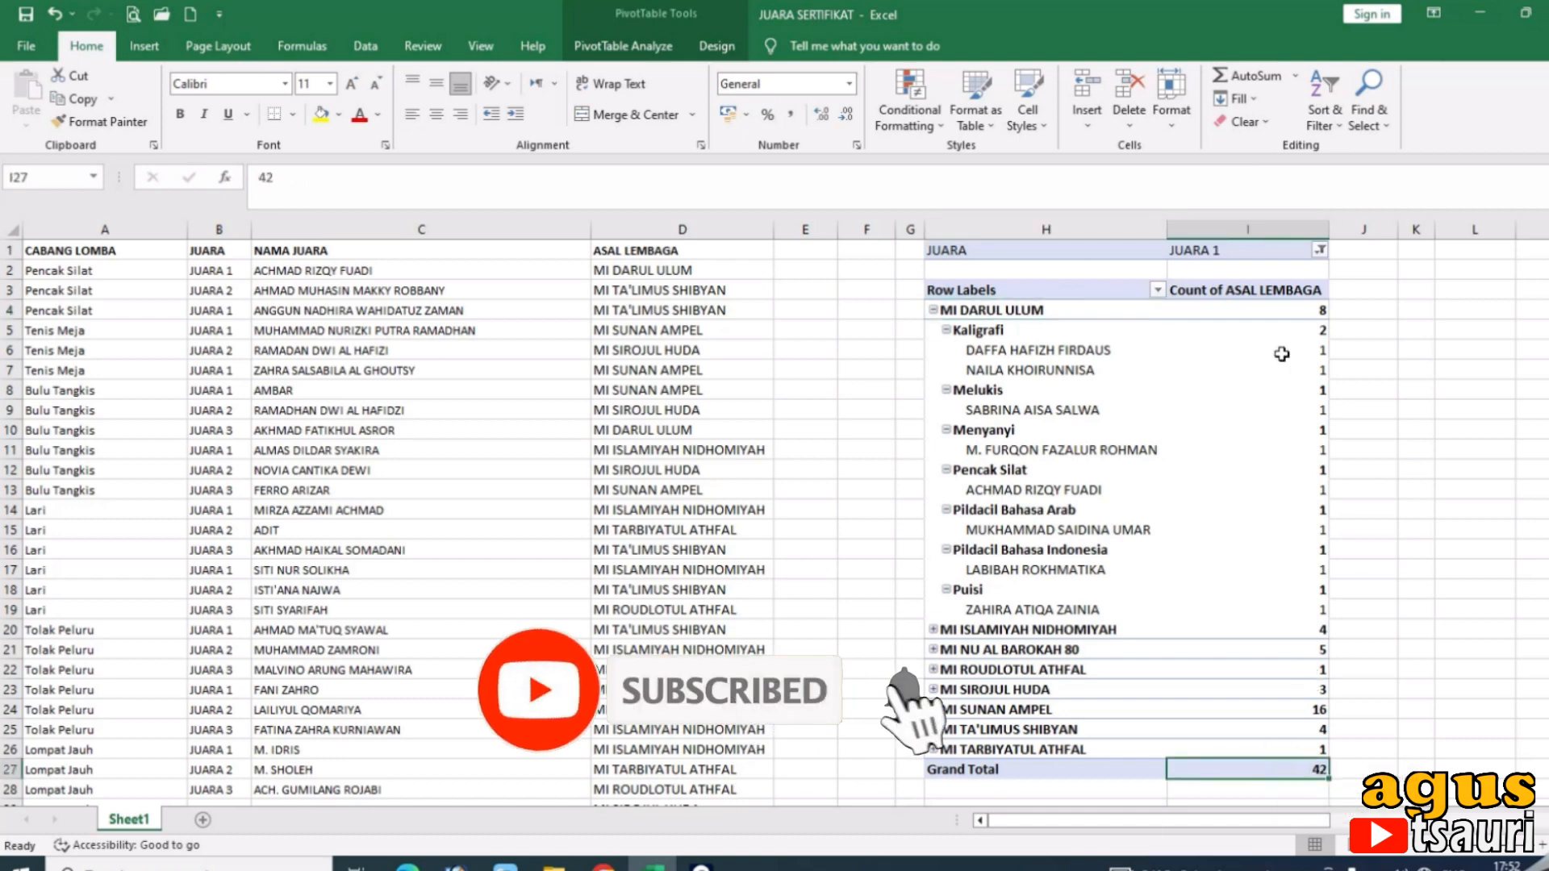
pyautogui.click(1320, 249)
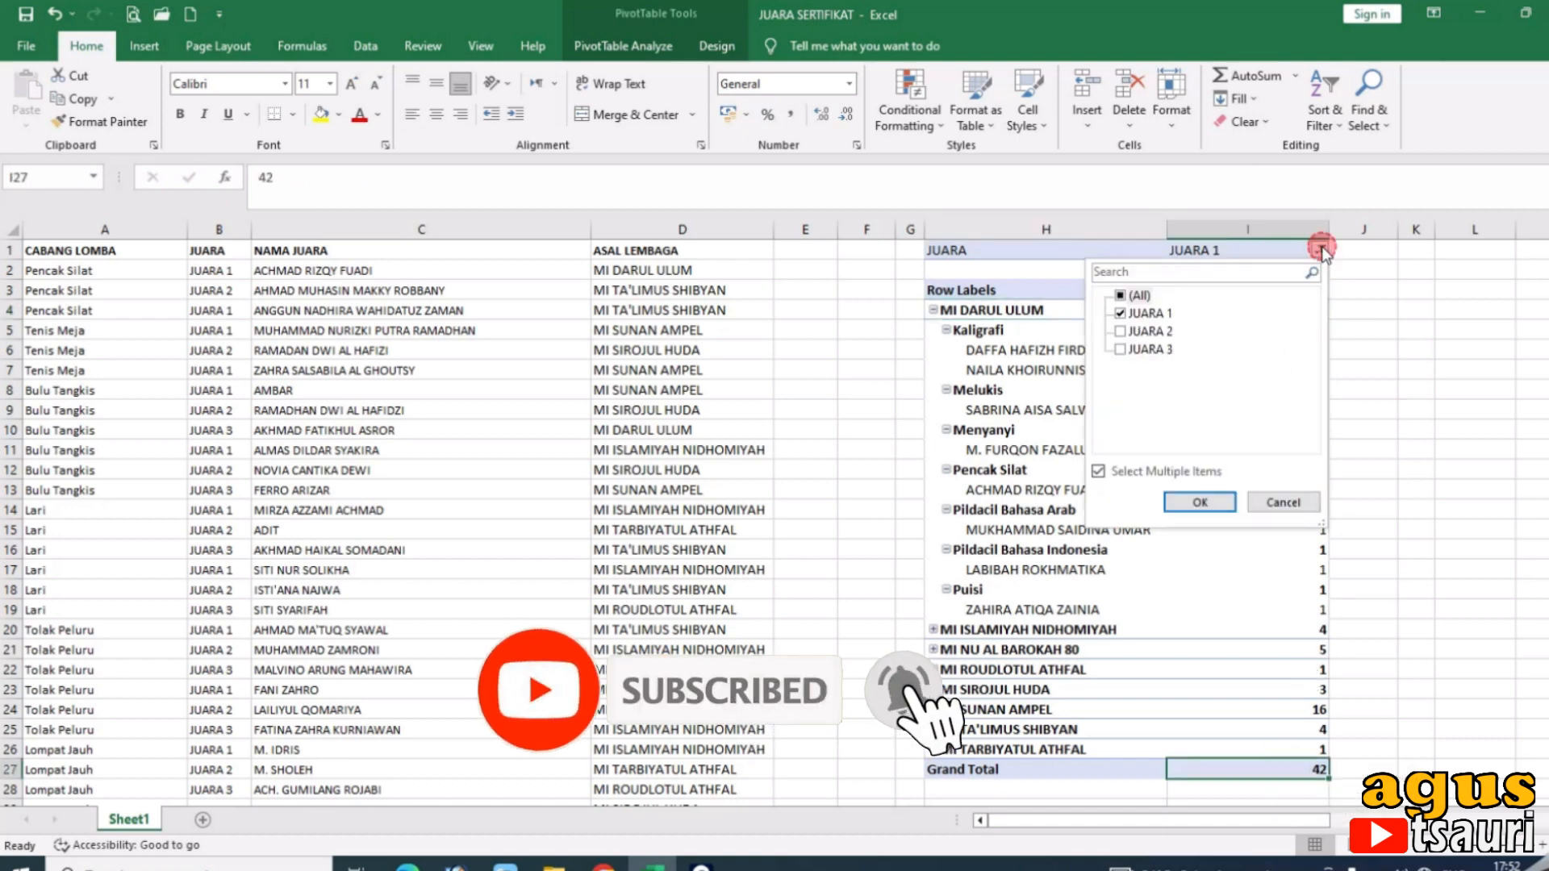
pyautogui.click(1282, 501)
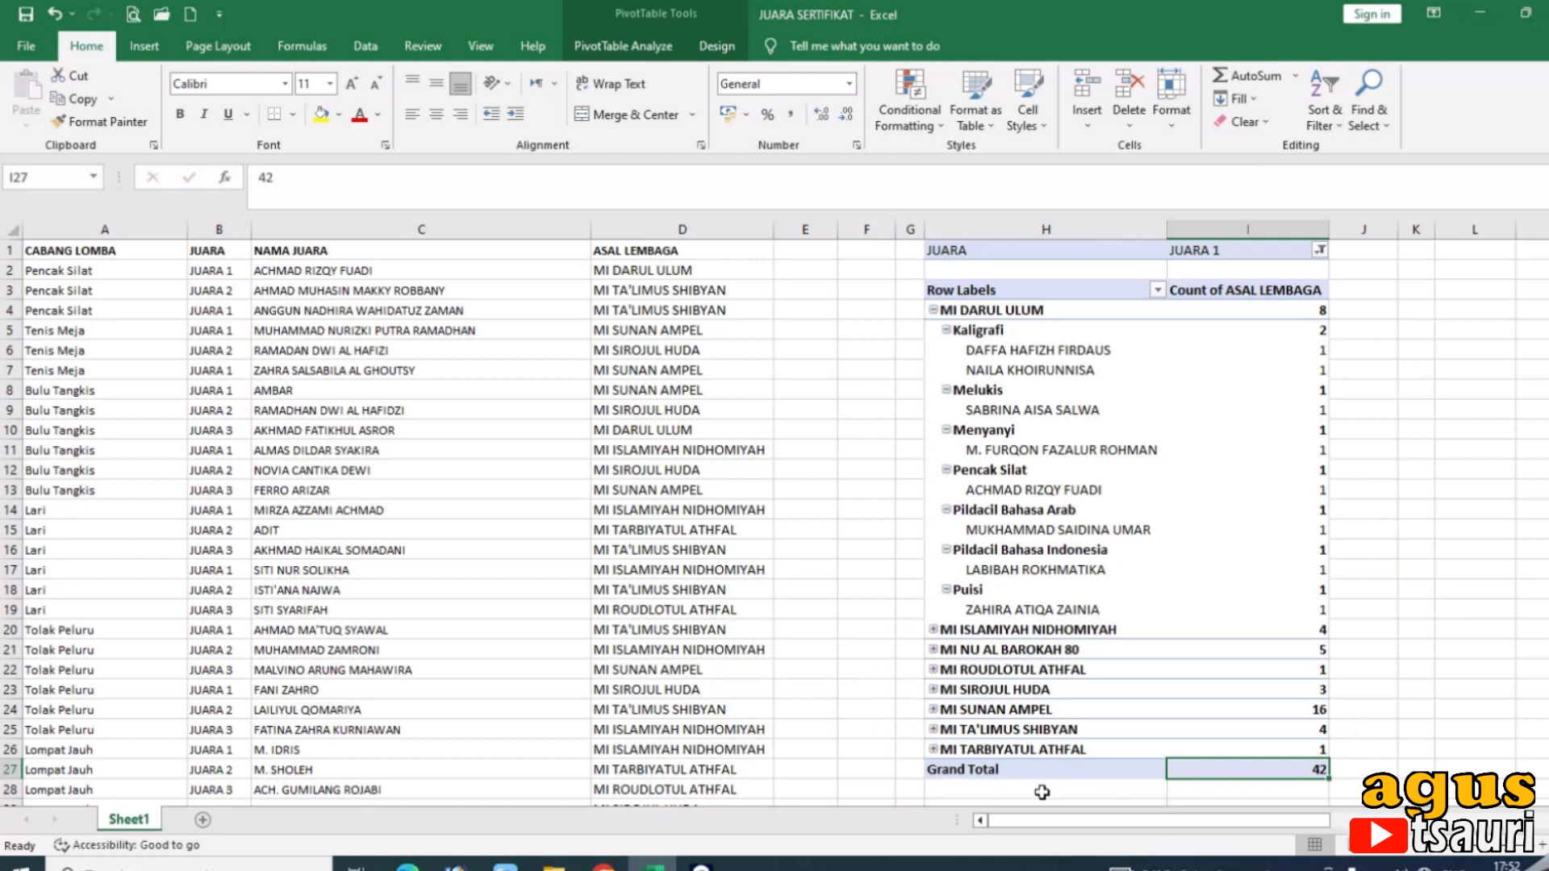
# Step: Collapse the MI DARUL ULUM group and view the Row Labels filter options for ASAL LEMBAGA without changing them
pyautogui.click(933, 311)
pyautogui.click(981, 292)
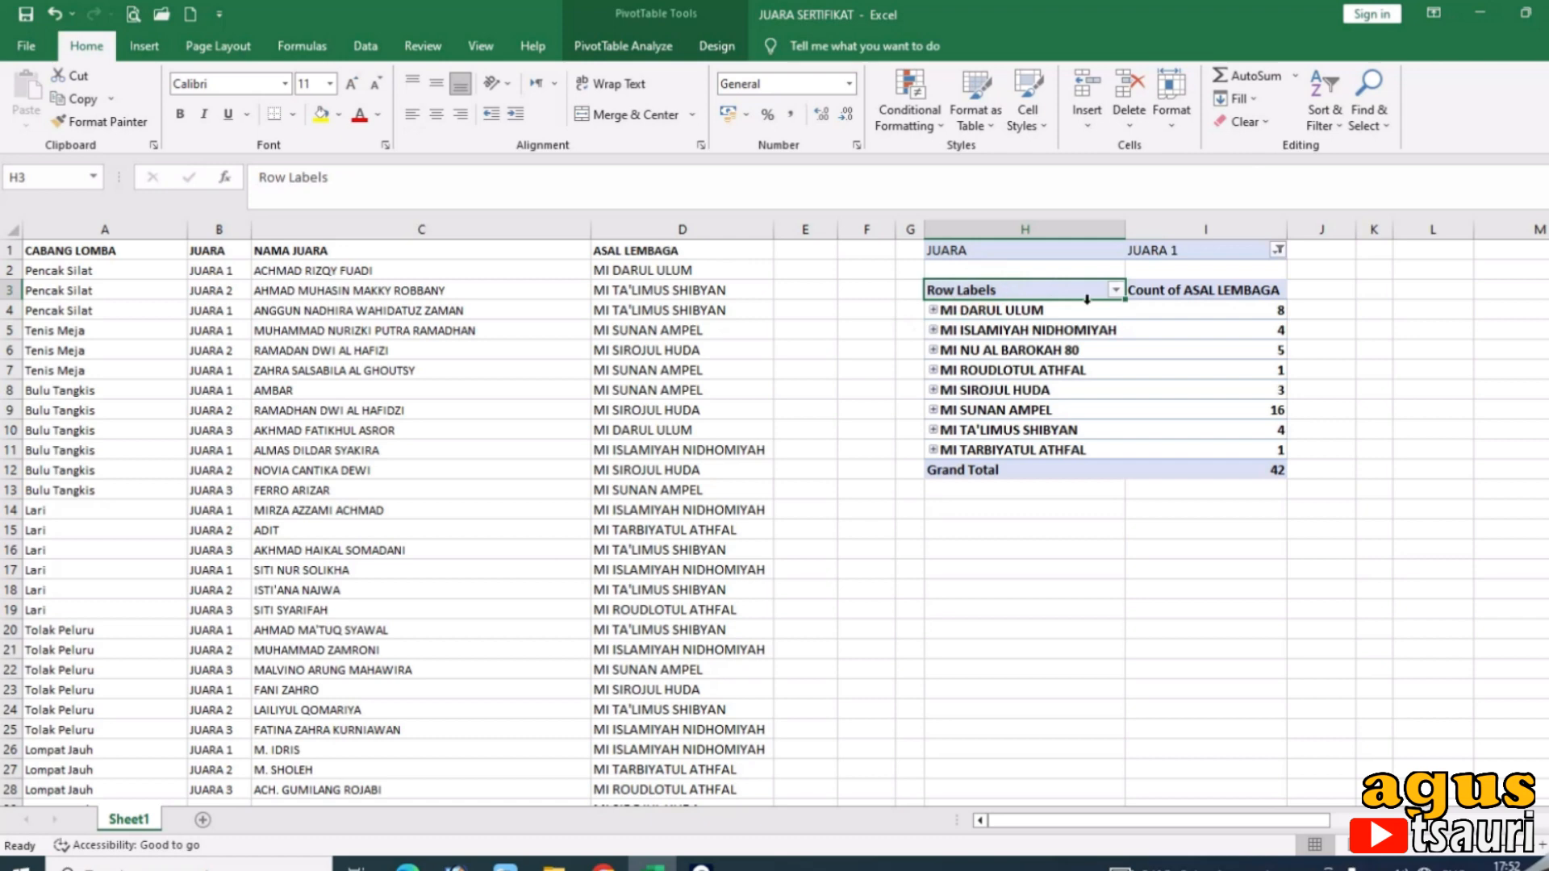
pyautogui.click(1115, 291)
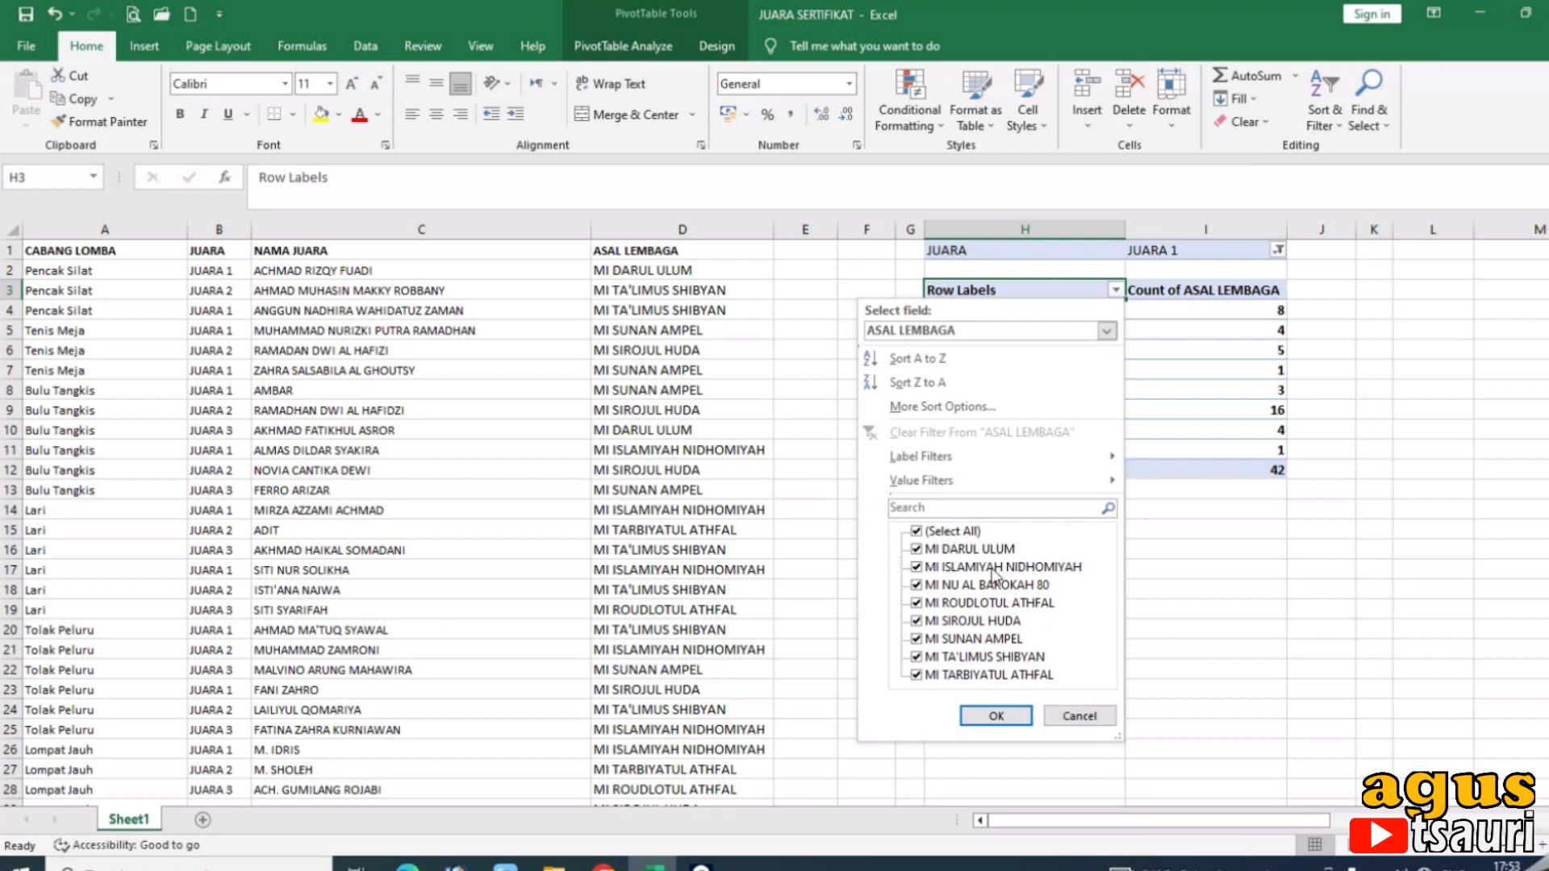
pyautogui.click(1080, 716)
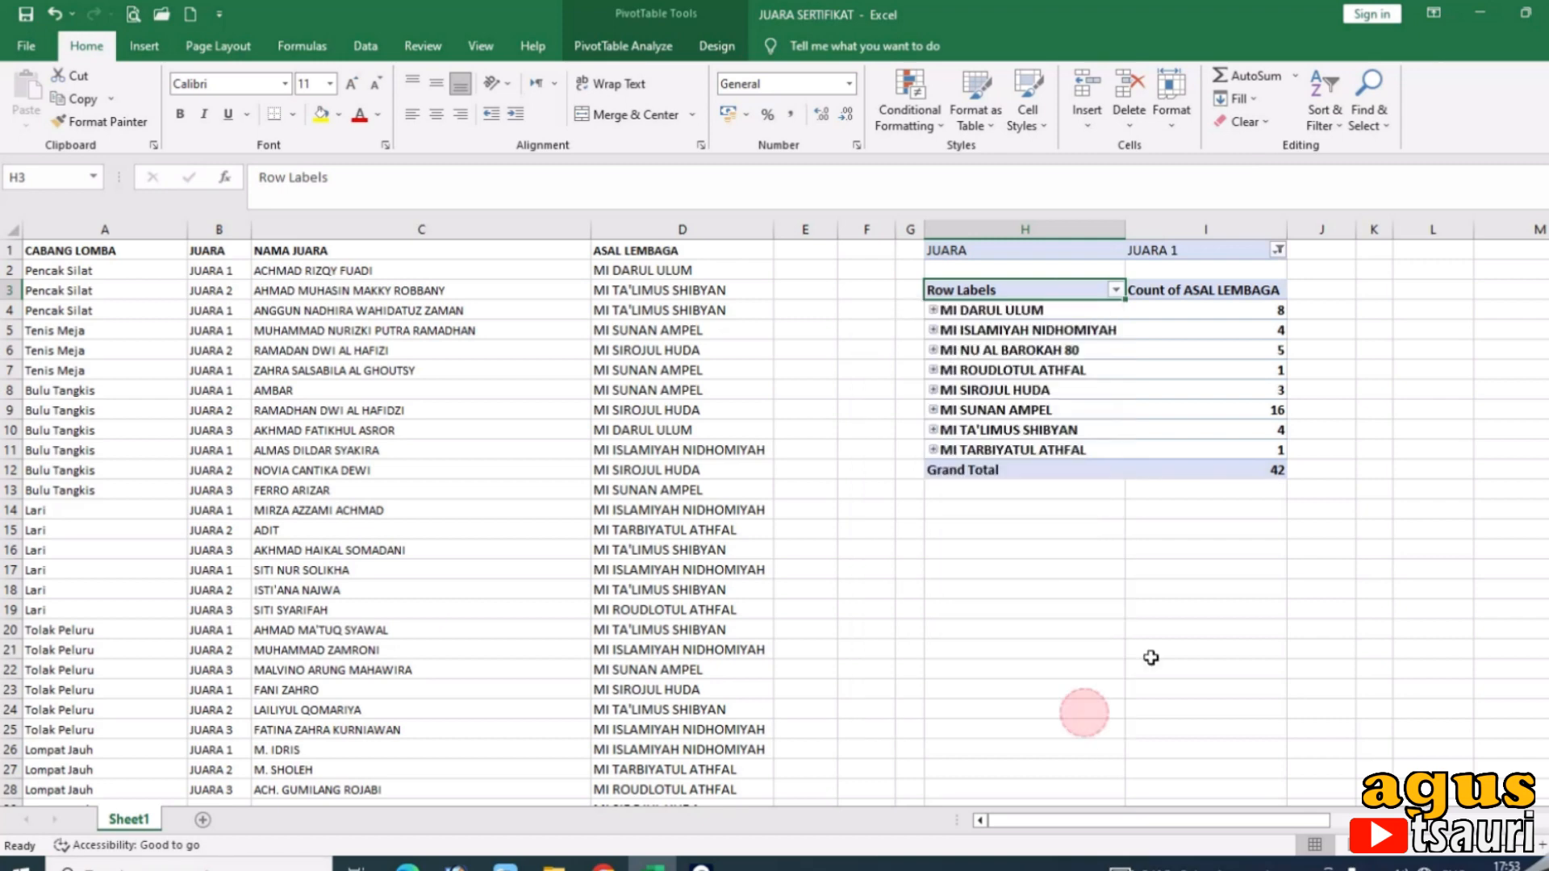
pyautogui.click(1209, 289)
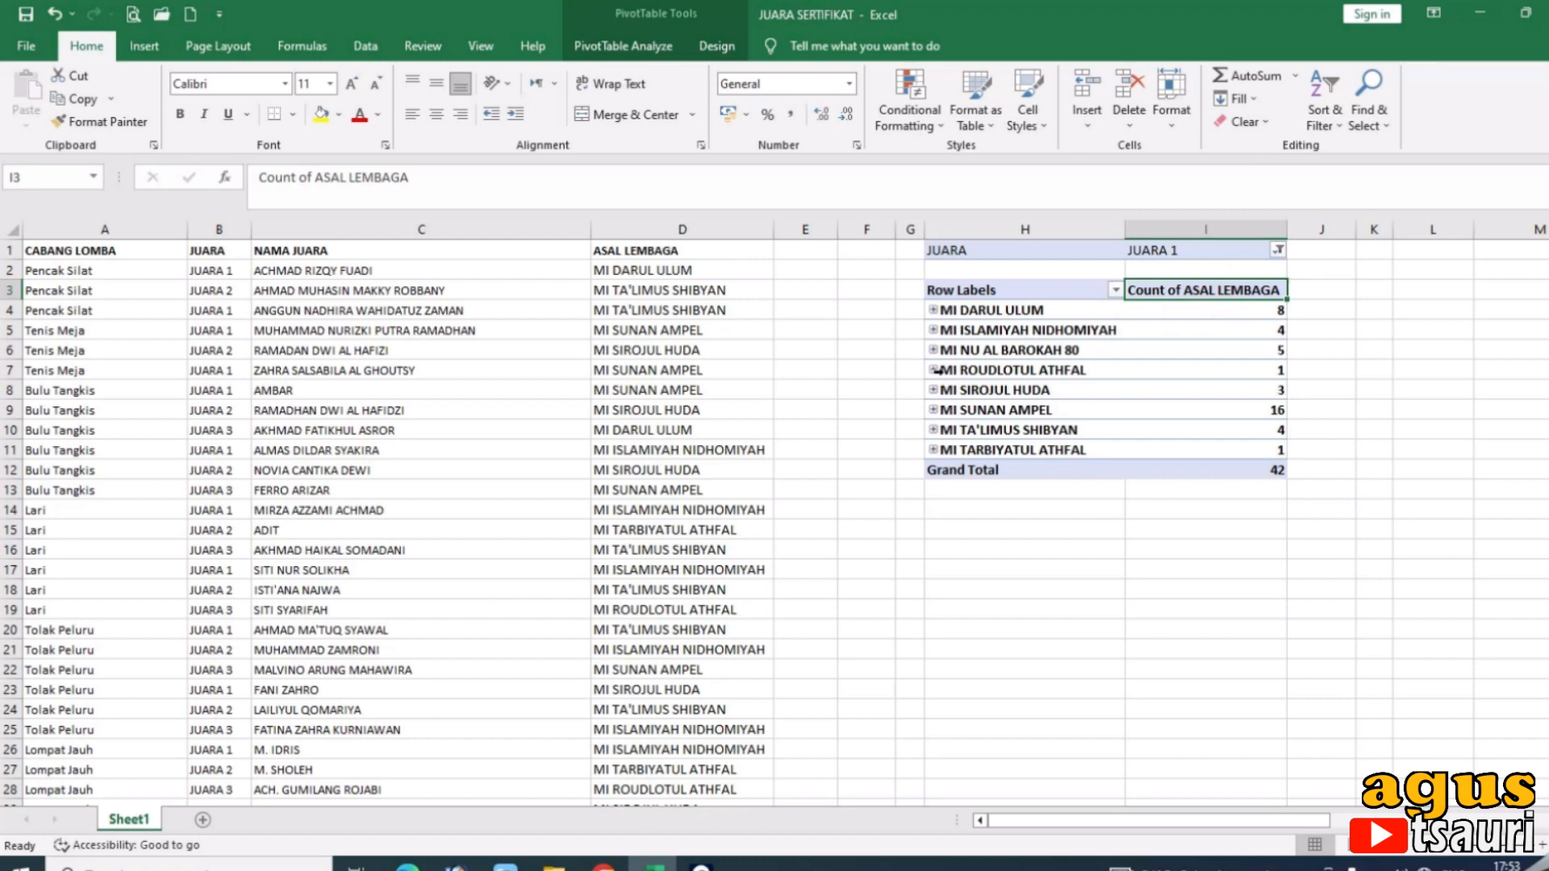
# Step: Expand the MI ROUDLOTUL ATHFAL group and include all ranks in the JUARA filter
pyautogui.click(933, 370)
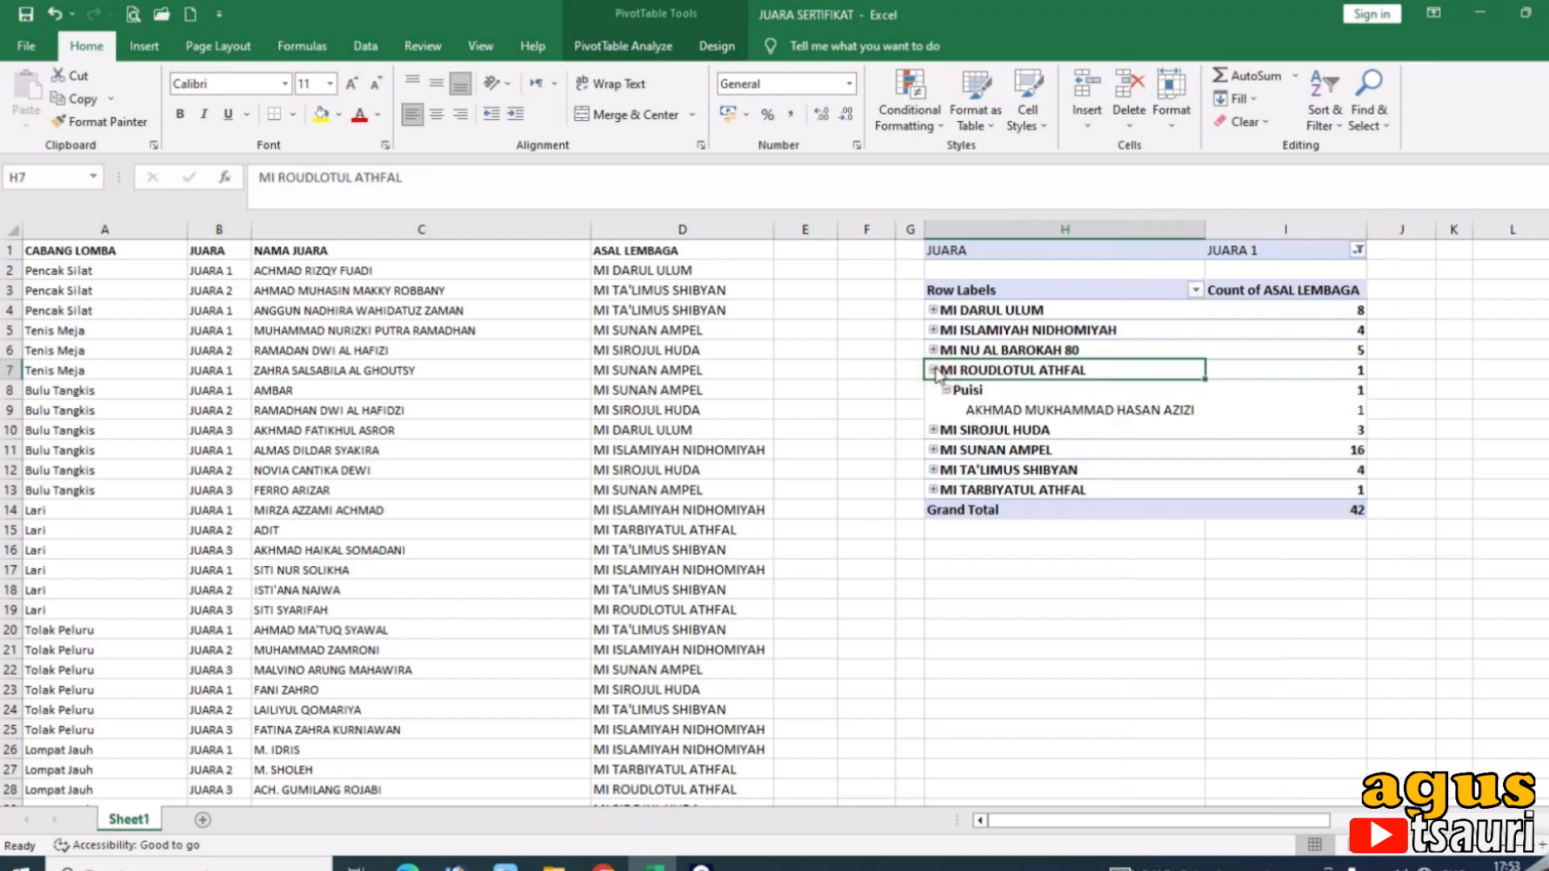
pyautogui.click(1358, 251)
pyautogui.click(1153, 298)
pyautogui.click(1158, 296)
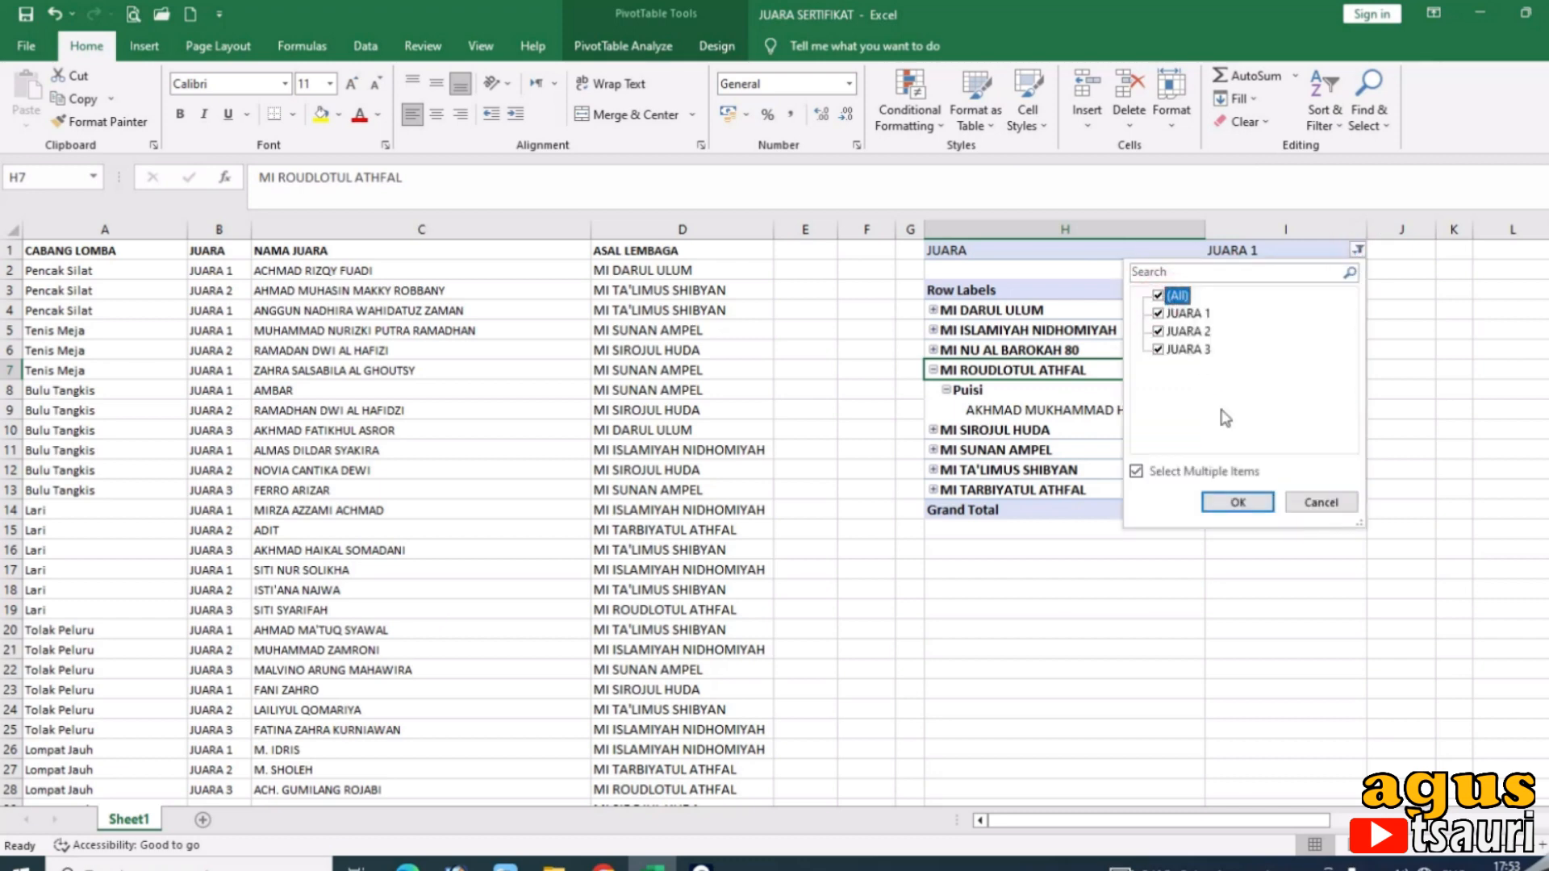
pyautogui.click(1237, 502)
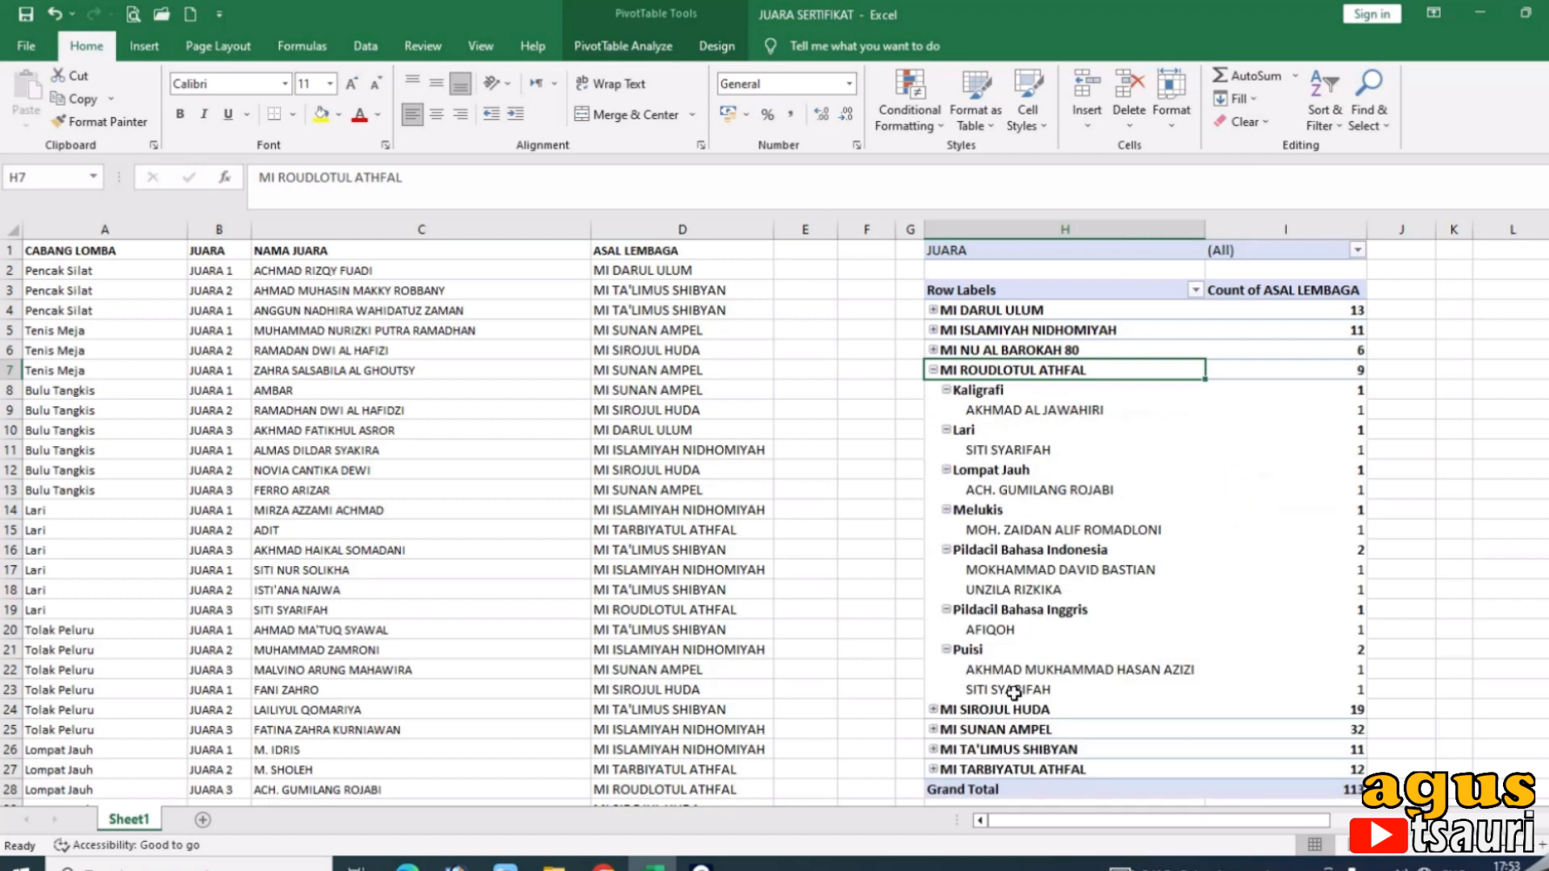
# Step: Briefly expand the MI SIROJUL HUDA group, and collapse both it and the MI ROUDLOTUL ATHFAL group
pyautogui.scroll(-2, 1014, 693)
pyautogui.click(934, 590)
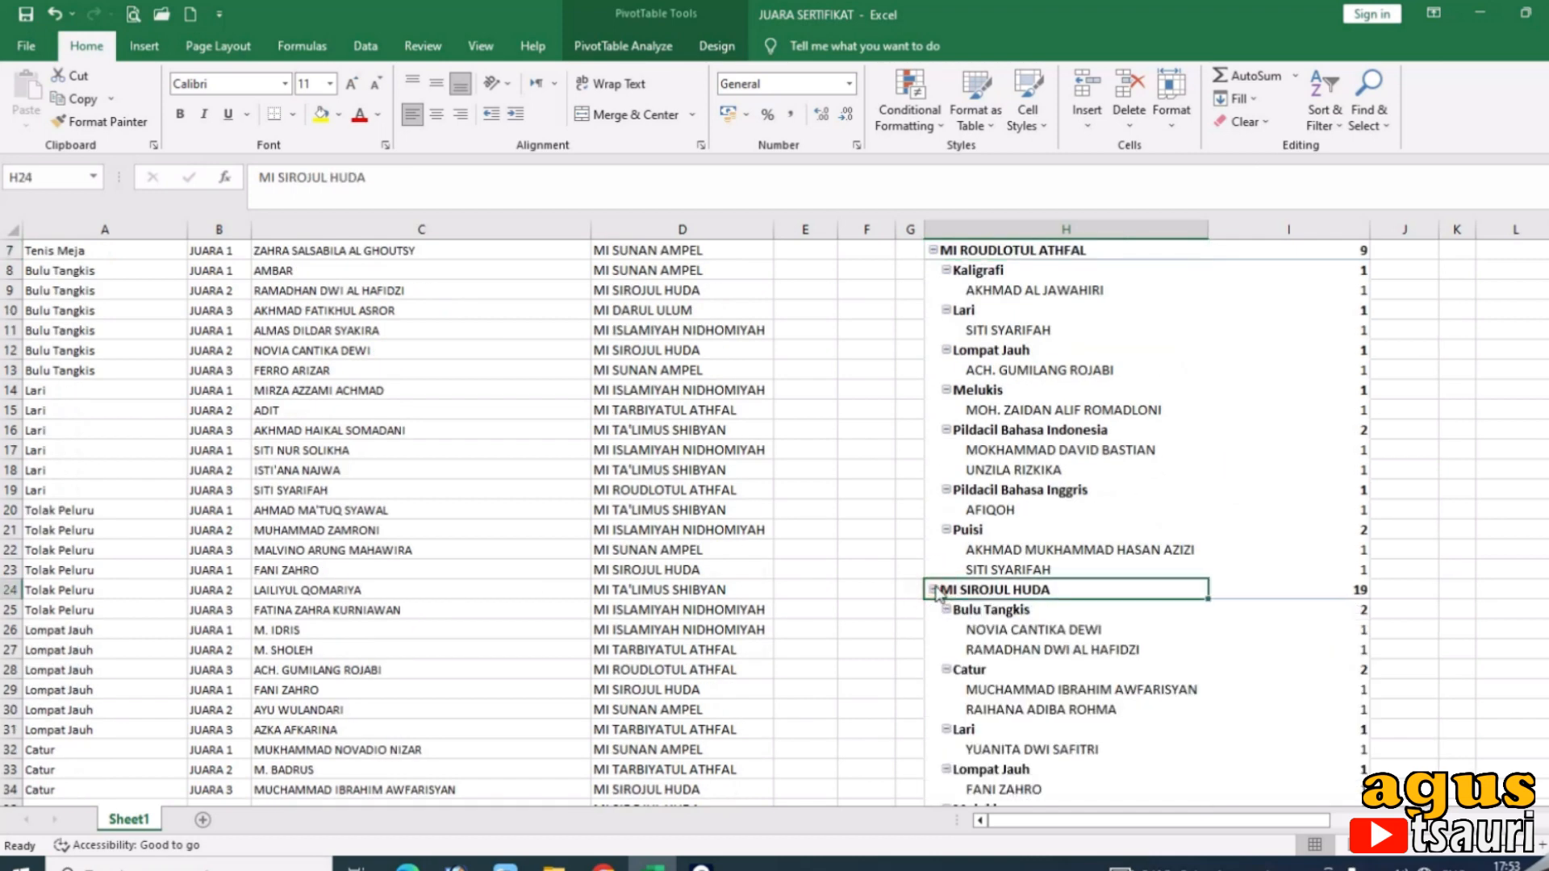
pyautogui.click(934, 590)
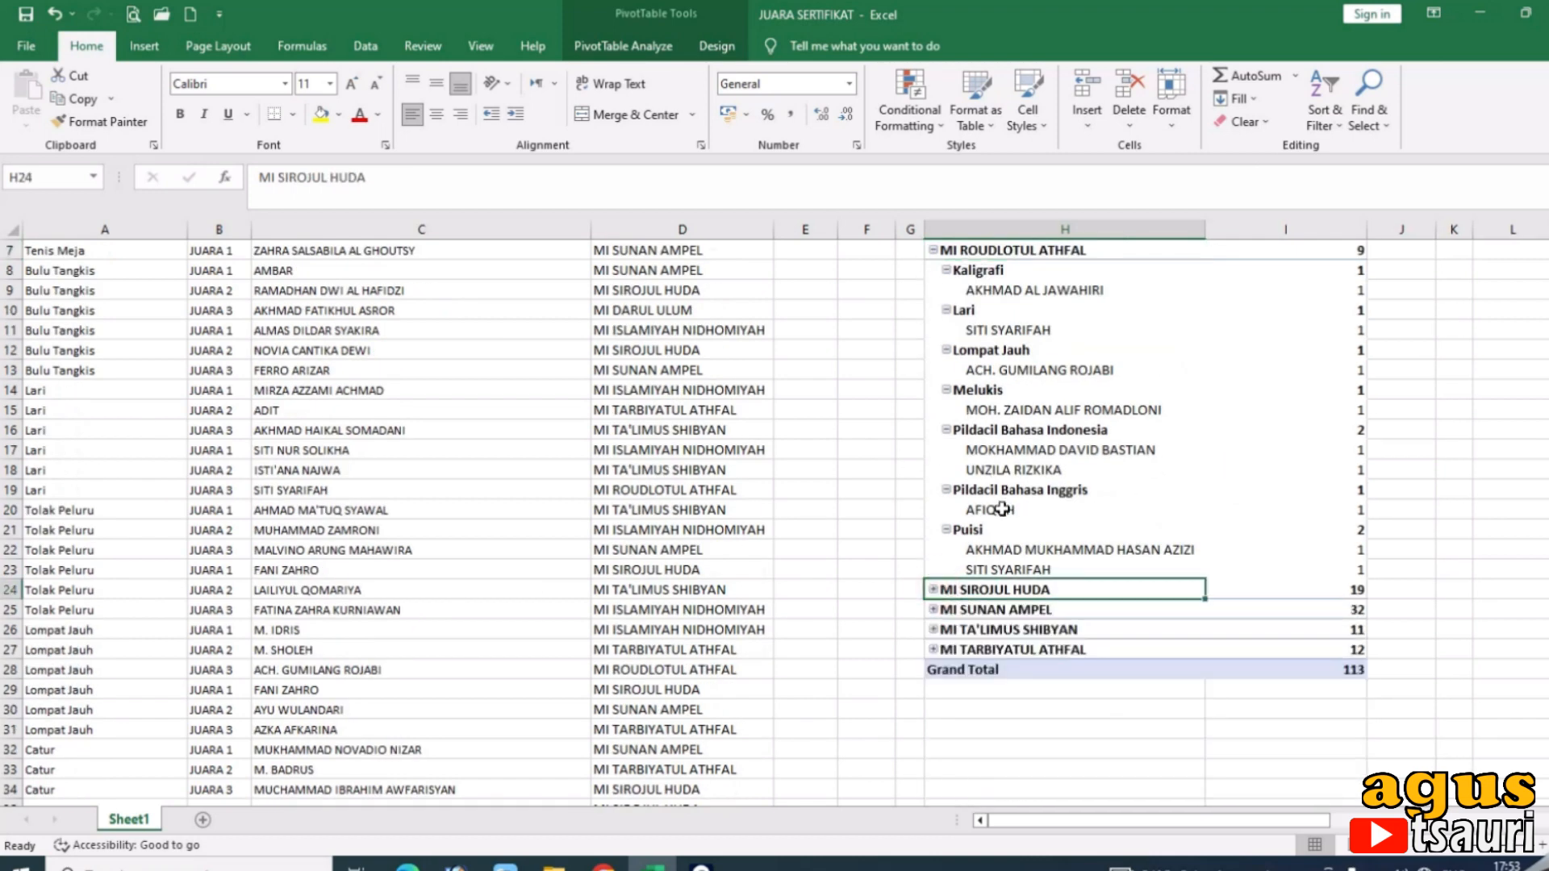
pyautogui.scroll(2, 1000, 509)
pyautogui.click(933, 371)
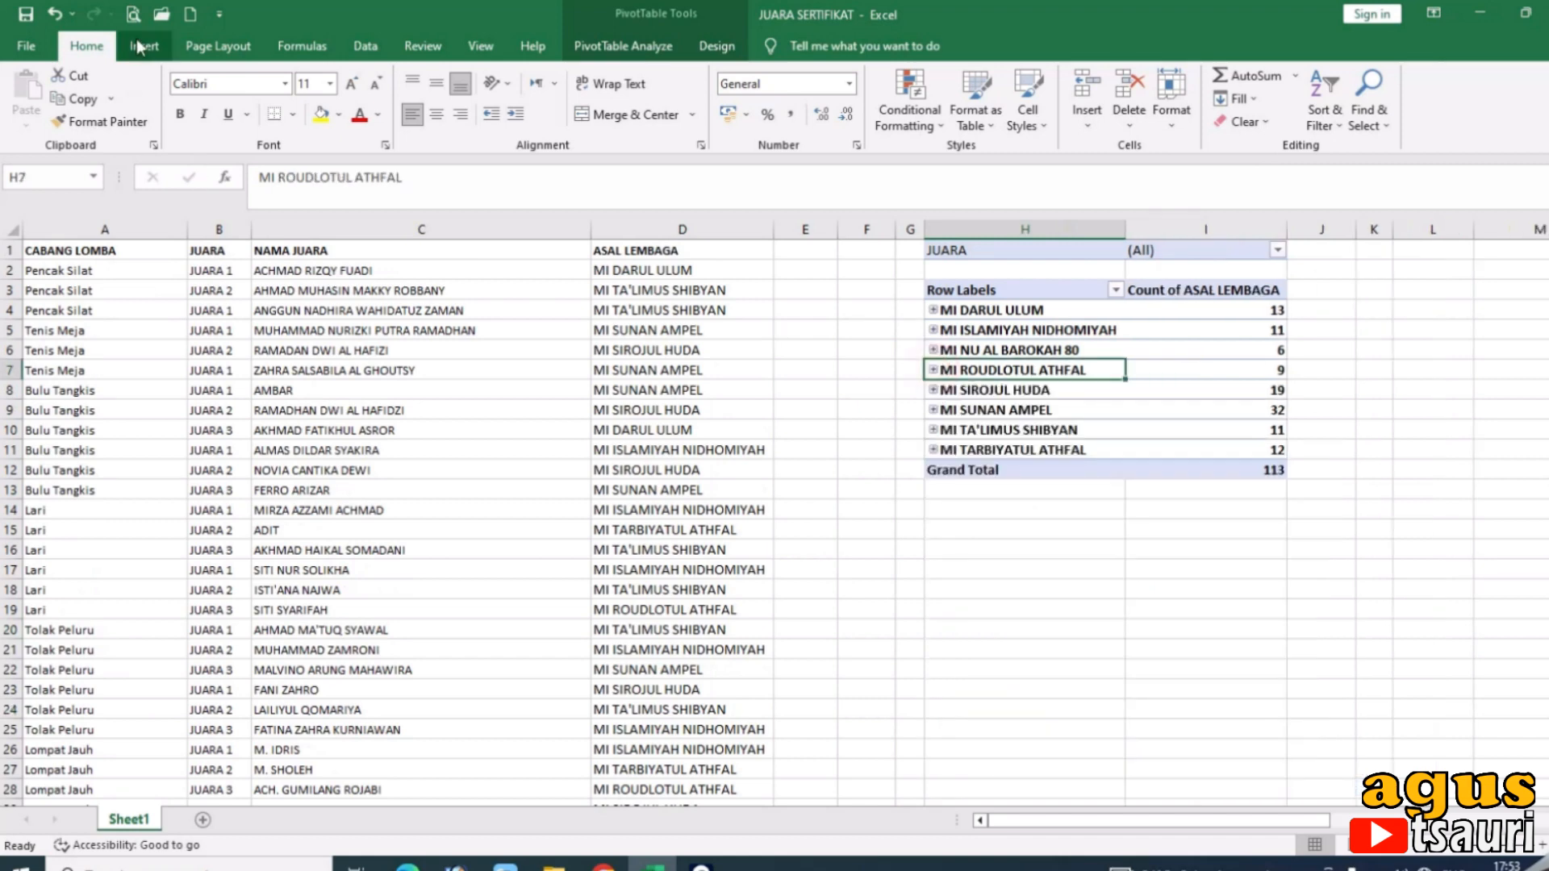
# Step: Highlight the PivotTable range H1:I12 and select the empty cell I18 below it
pyautogui.scroll(-1, 29, 125)
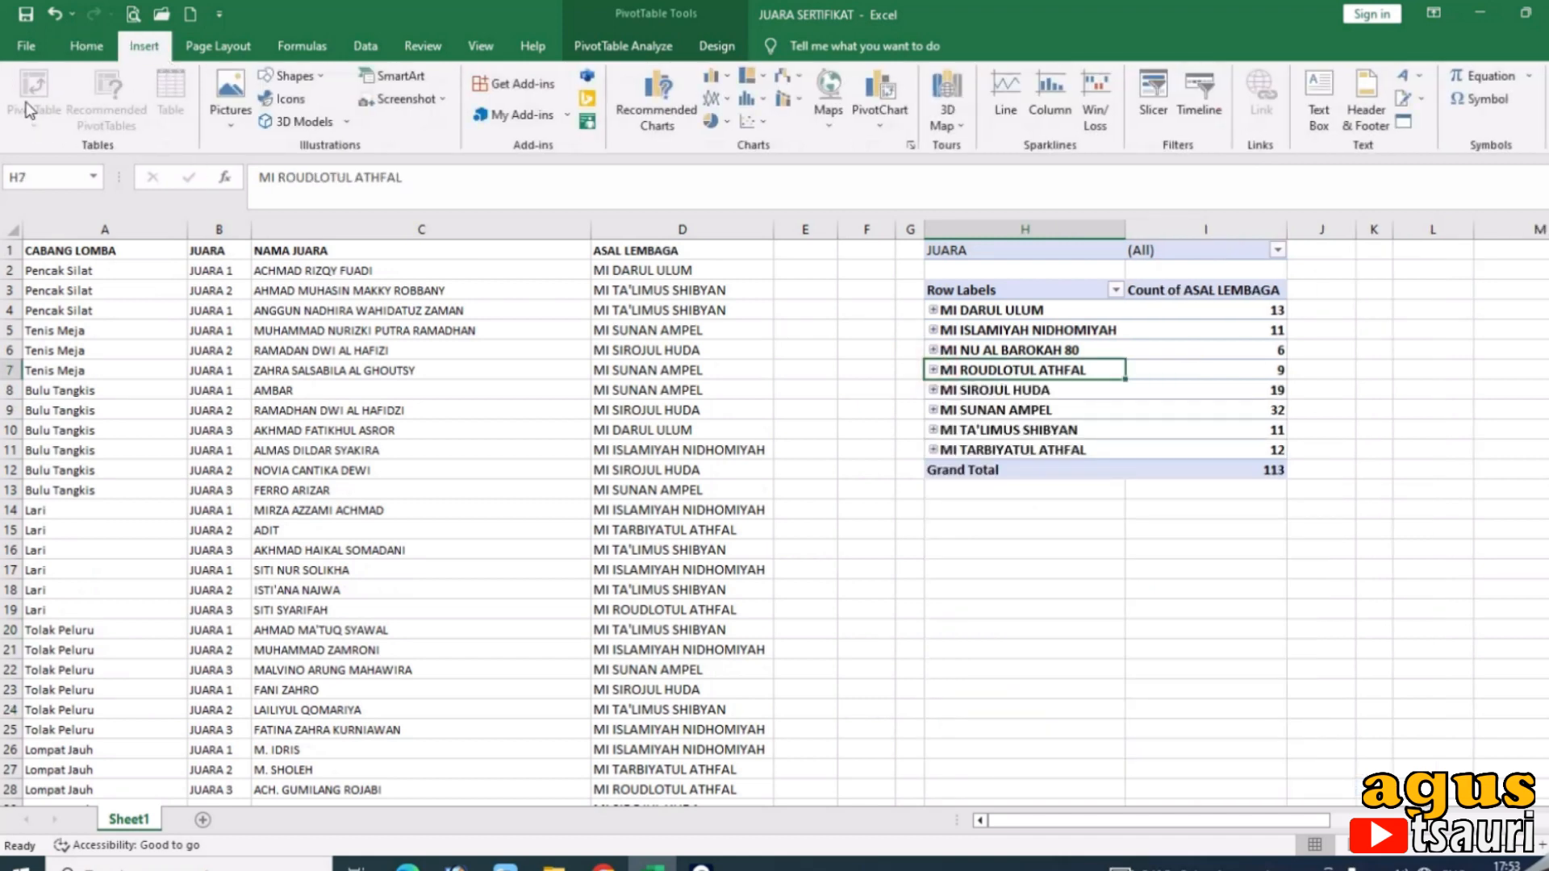
pyautogui.moveTo(1005, 245); pyautogui.dragTo(1282, 471)
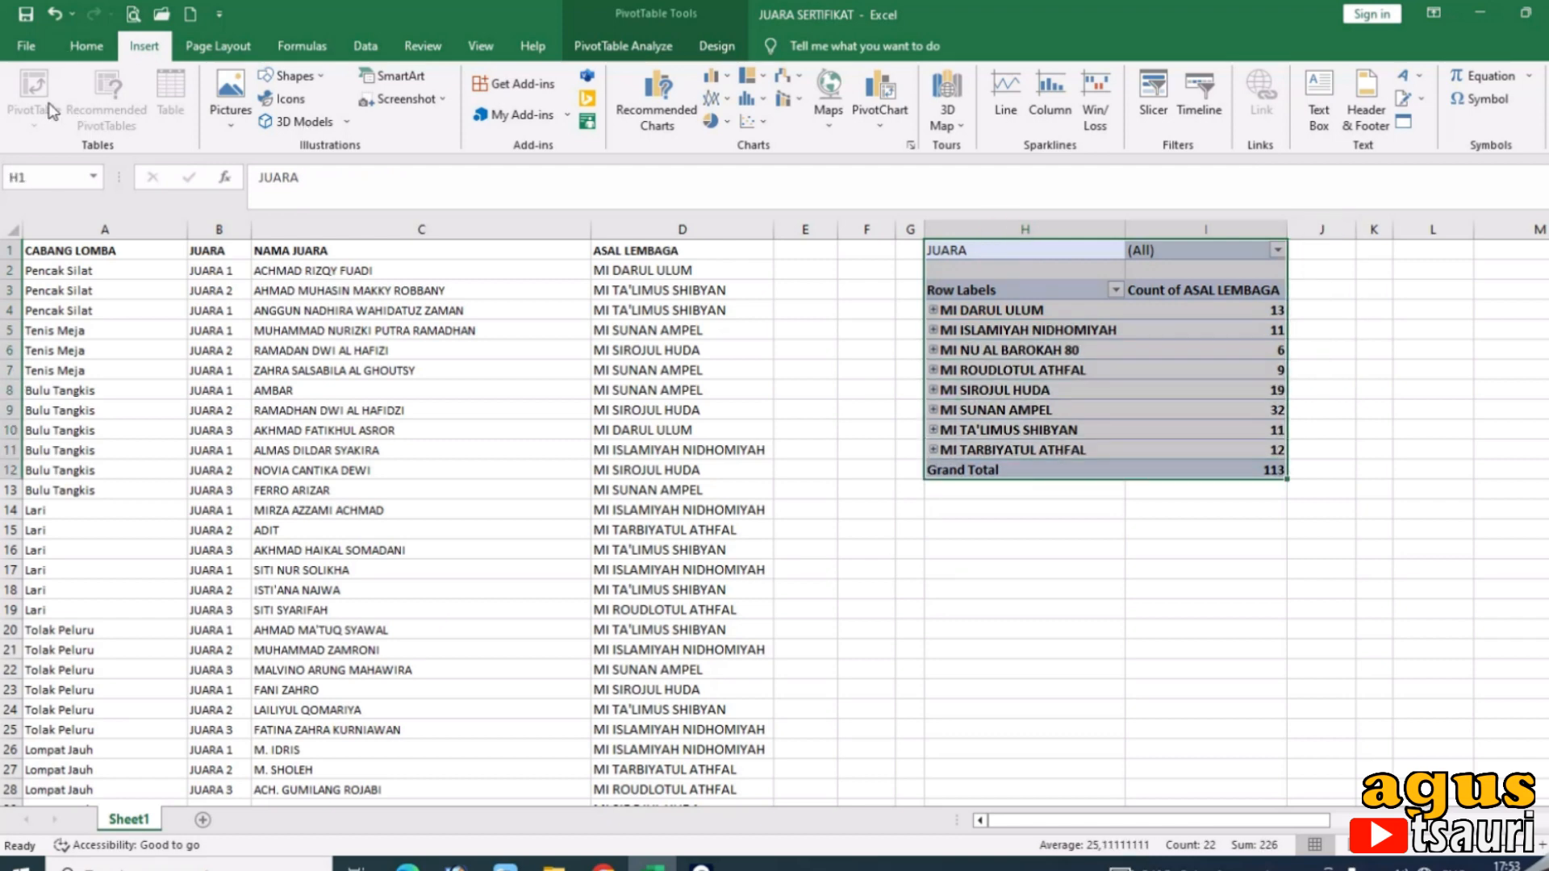
pyautogui.click(1131, 585)
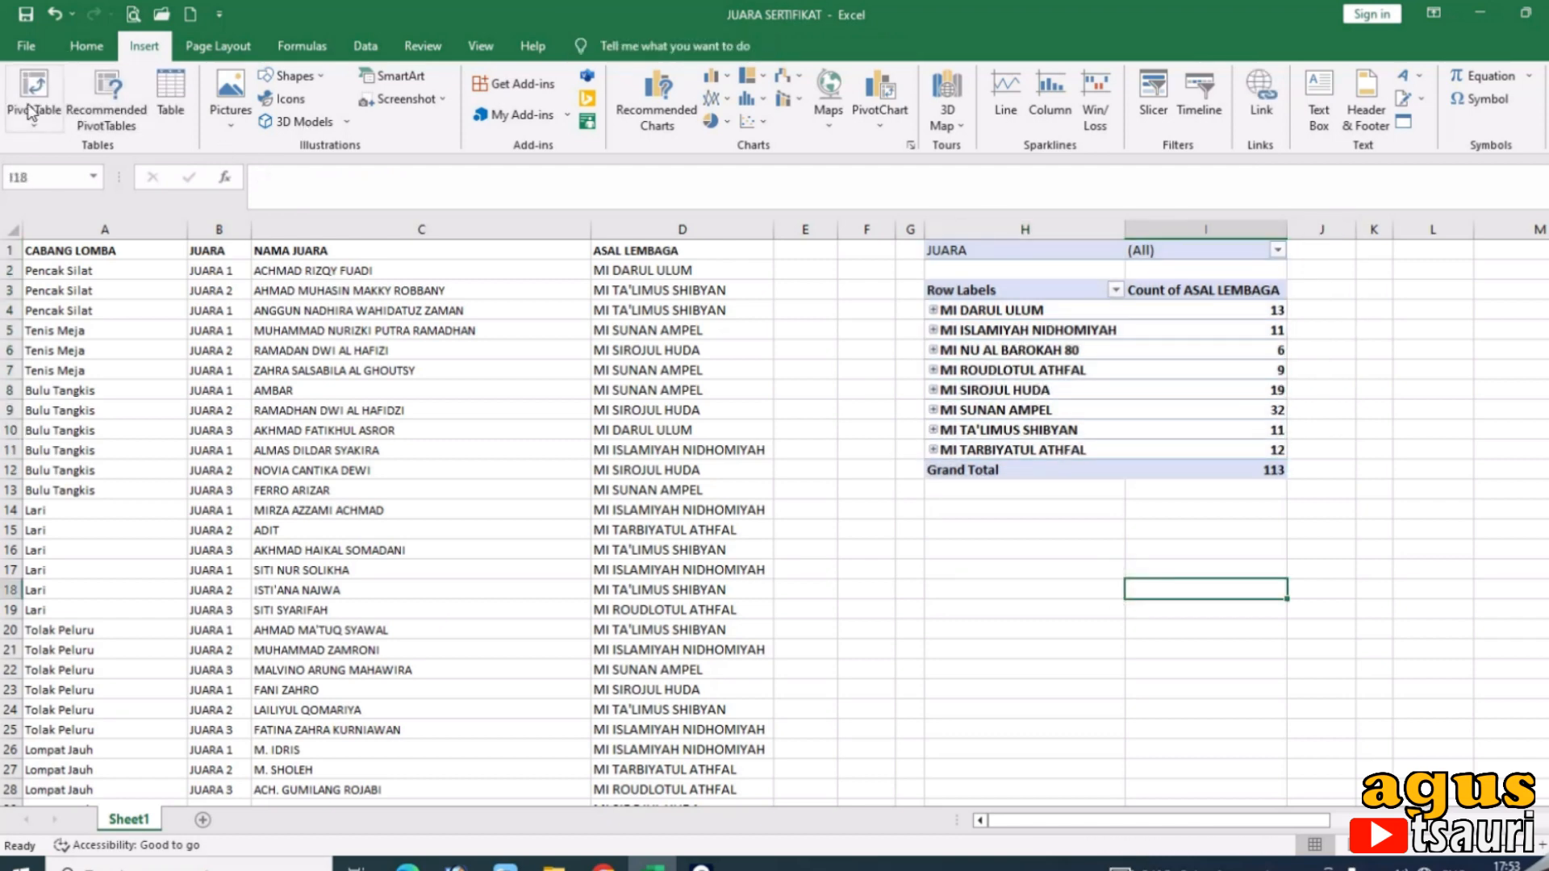